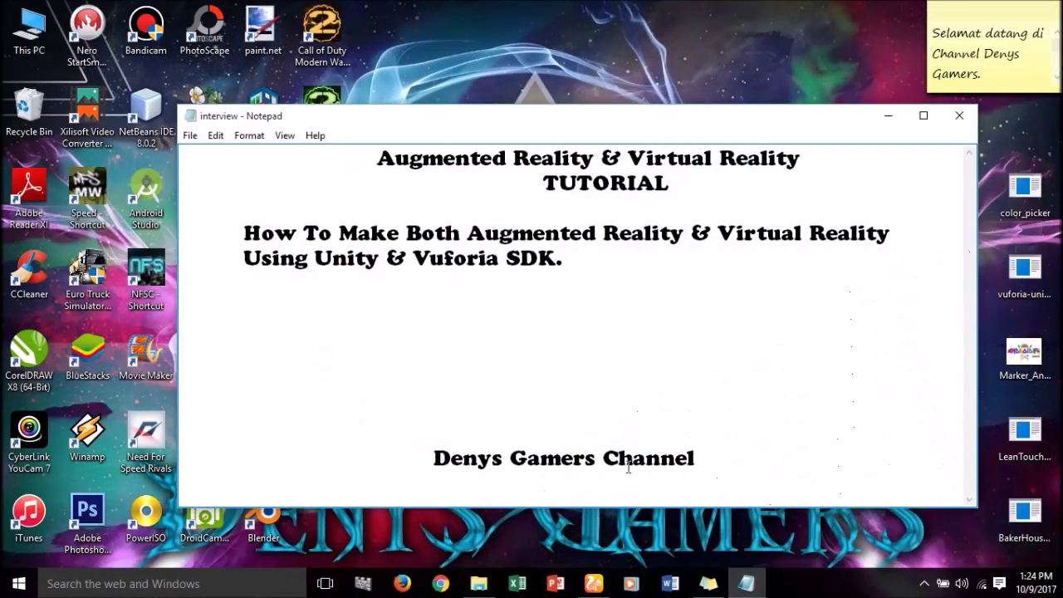
# Type 'Let's Get Started Guys...' on the empty line under the subtitle, then minimize Notepad
pyautogui.moveTo(245, 230); pyautogui.dragTo(896, 243)
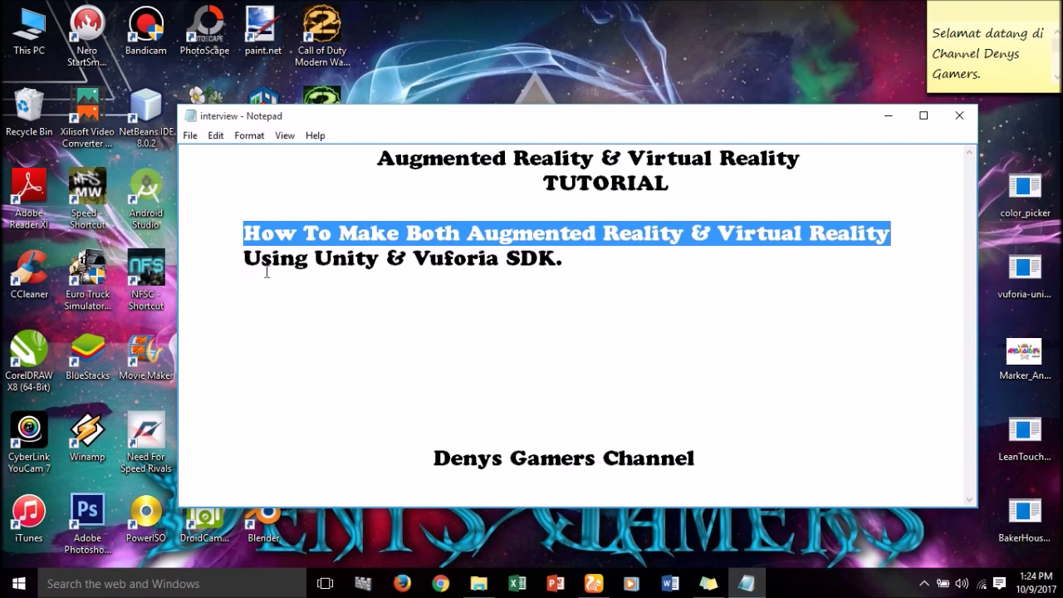
pyautogui.moveTo(246, 258); pyautogui.dragTo(572, 260)
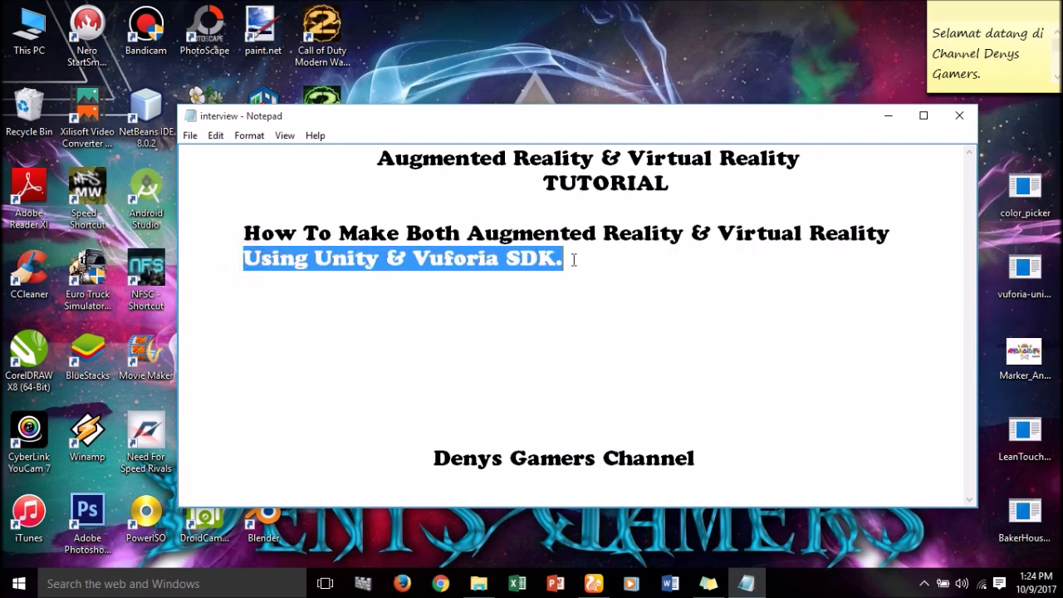
pyautogui.click(554, 305)
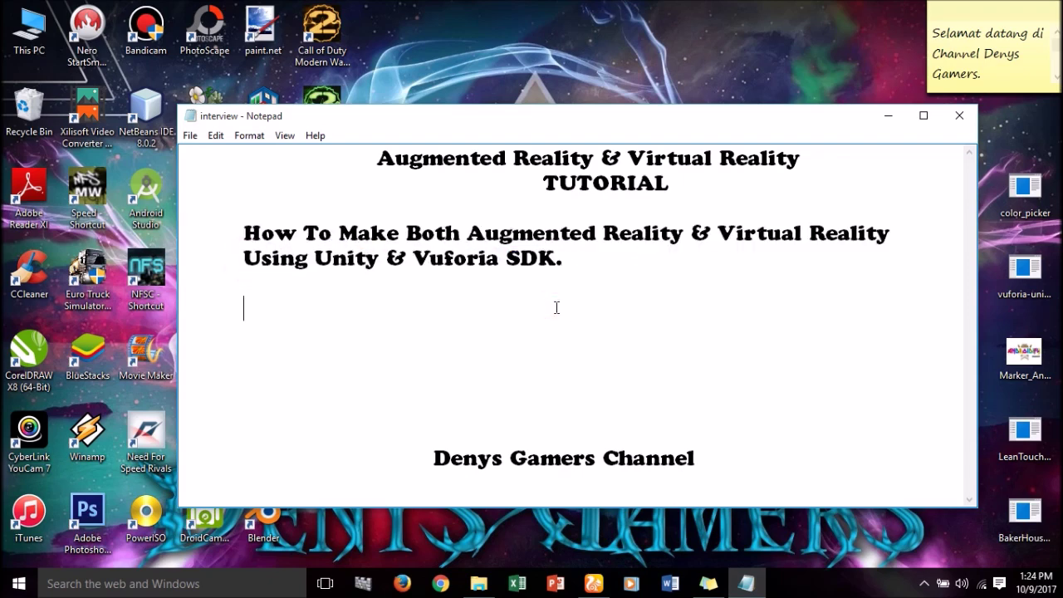
pyautogui.write("Let's Get Started Guys...")
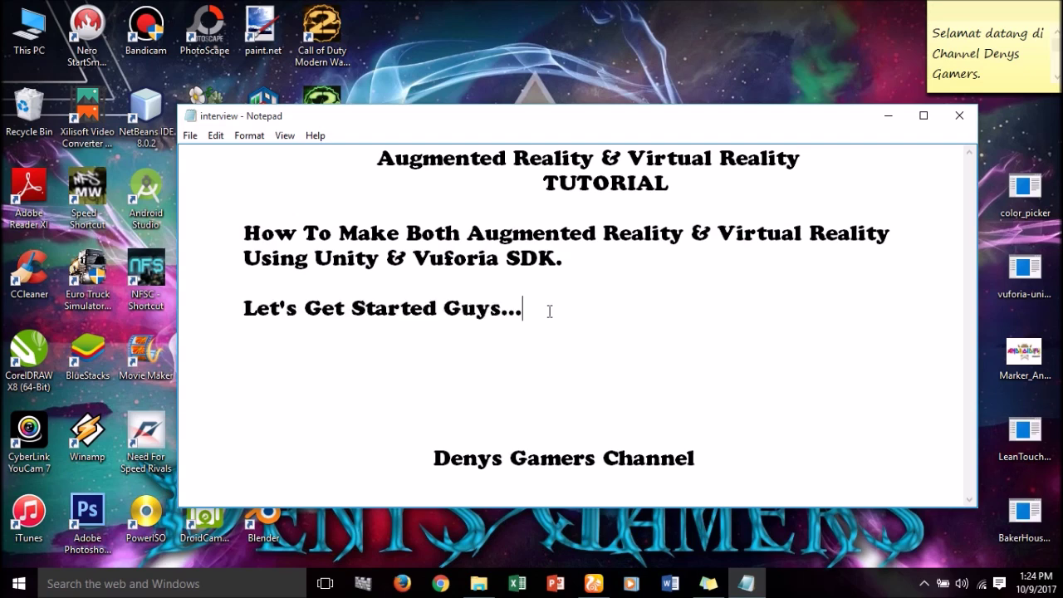
pyautogui.click(888, 116)
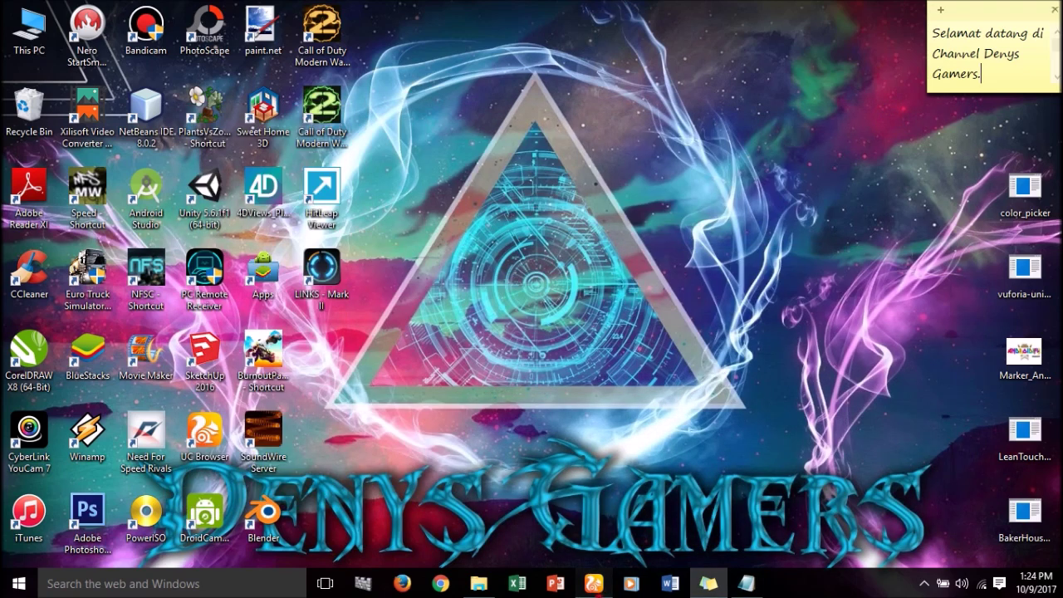
# Search the web for 'vuforia developer' and open the Vuforia Developer Portal
pyautogui.click(606, 589)
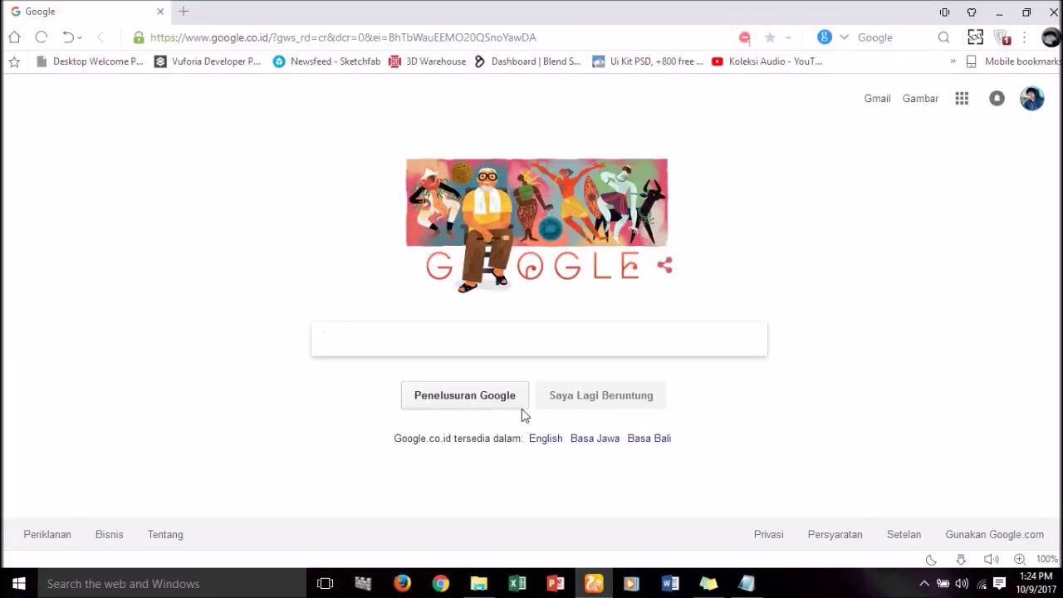
pyautogui.write('vuforia developer')
pyautogui.press('Return')
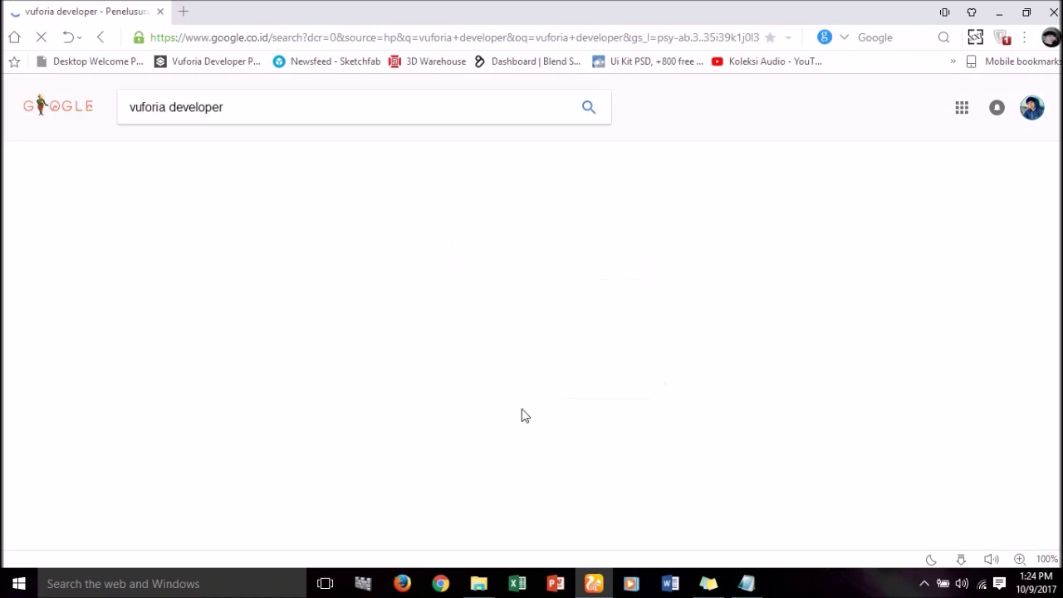
pyautogui.click(189, 221)
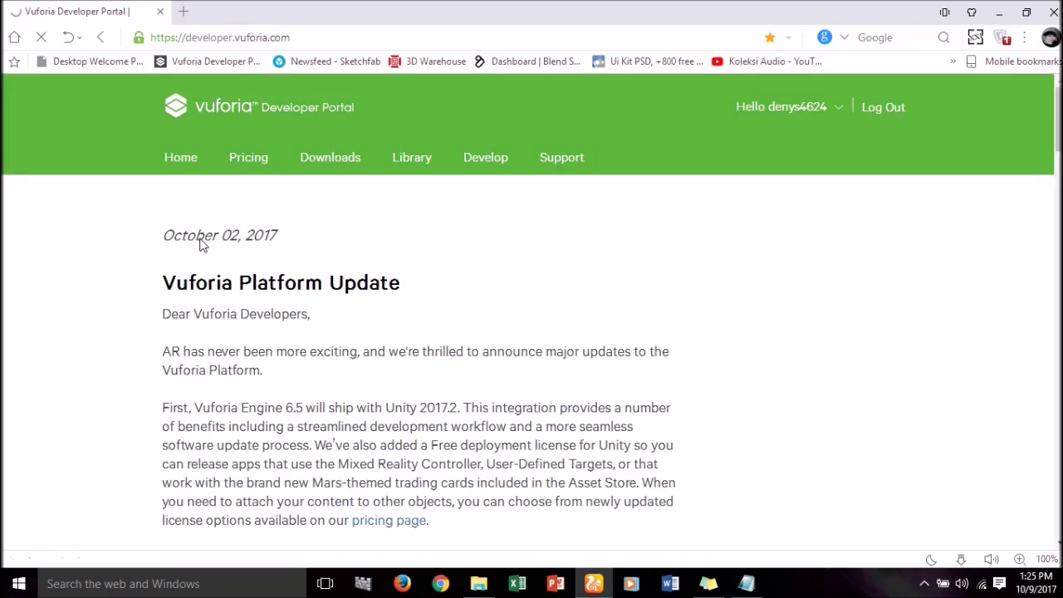
# Find the legacy Unity Extension link on the SDK downloads page, then minimize the browser
pyautogui.click(330, 165)
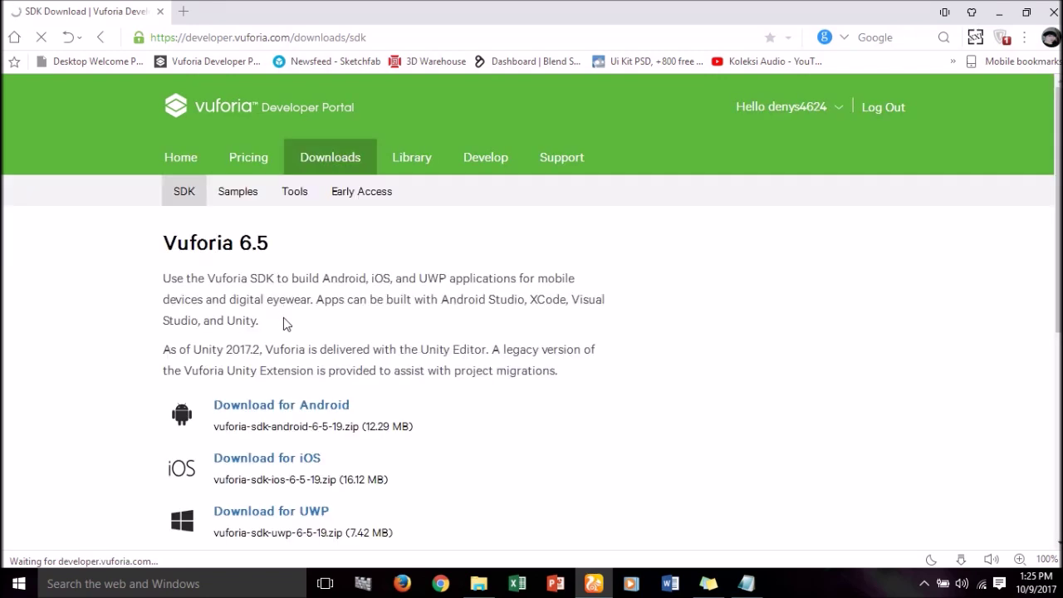
pyautogui.scroll(-2, 288, 328)
pyautogui.scroll(-2, 288, 329)
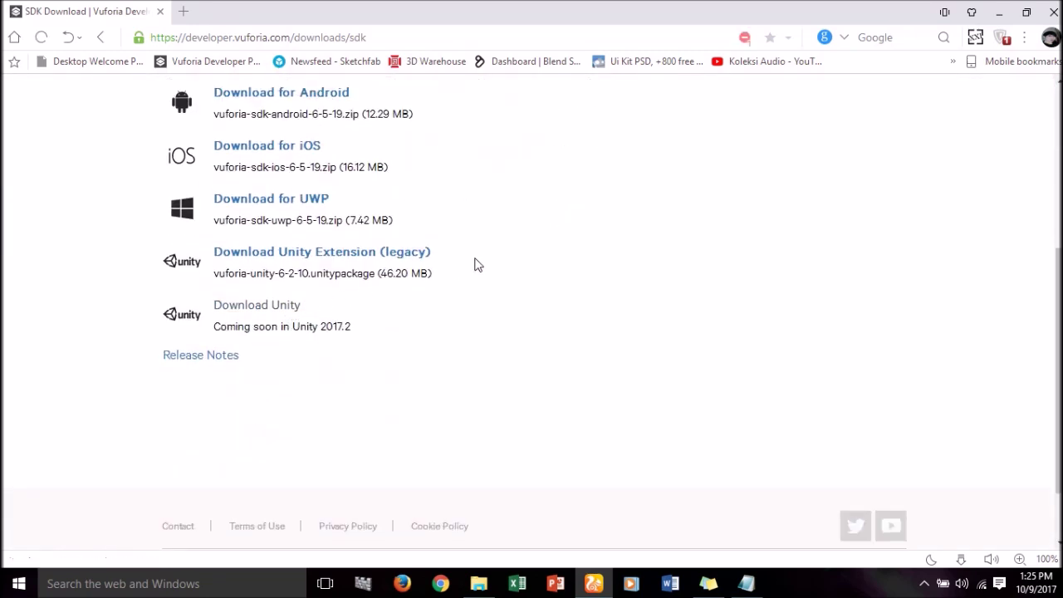
pyautogui.moveTo(461, 250); pyautogui.dragTo(214, 253)
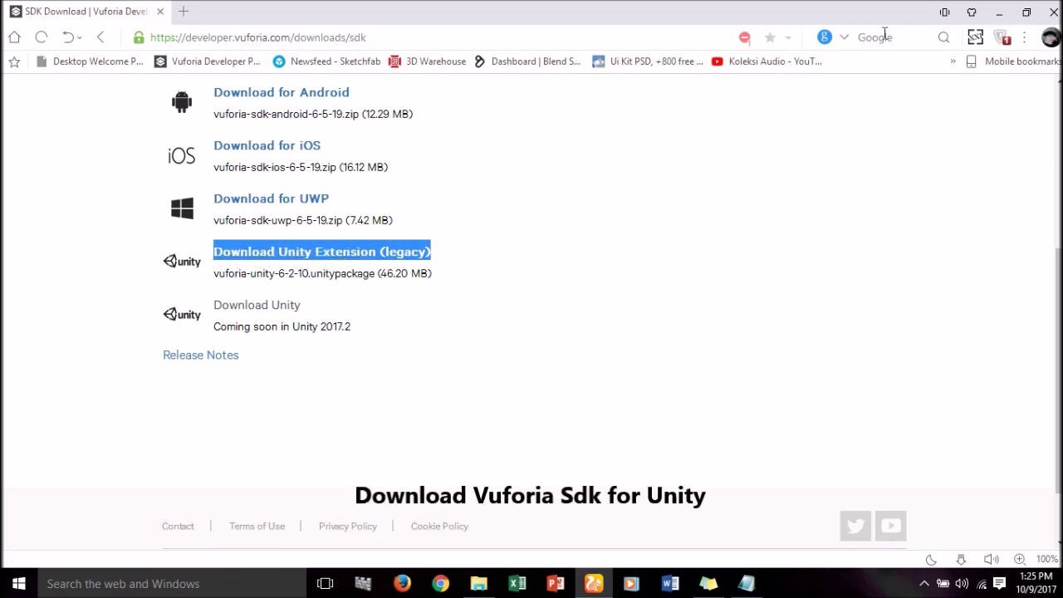
pyautogui.click(997, 14)
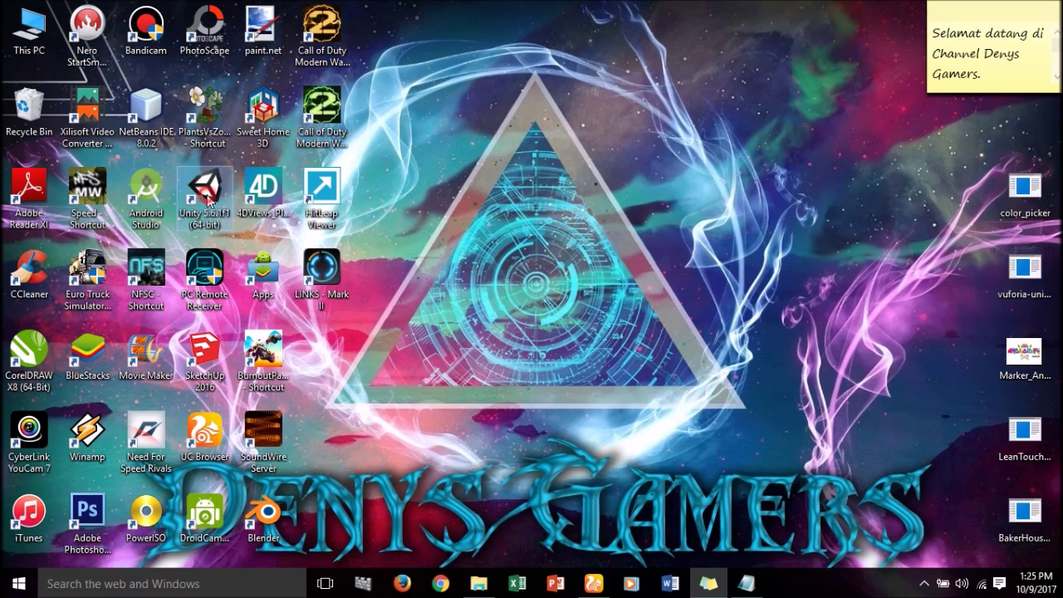
# Launch Unity and create a new 3D project named 'AR VR Tutorial' in E:\AR & VR Project
pyautogui.doubleClick(212, 214)
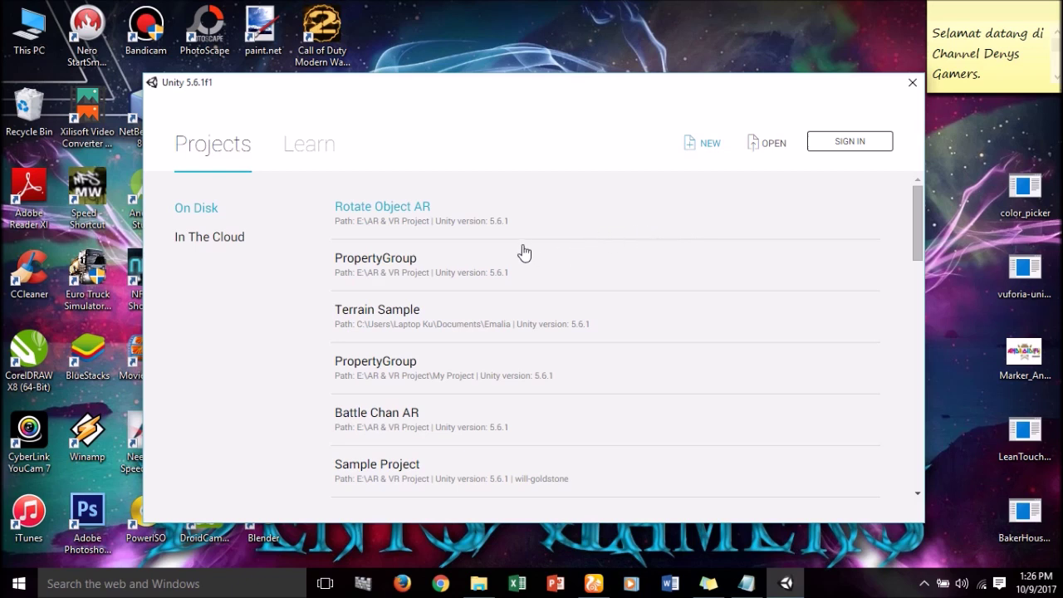
pyautogui.click(484, 255)
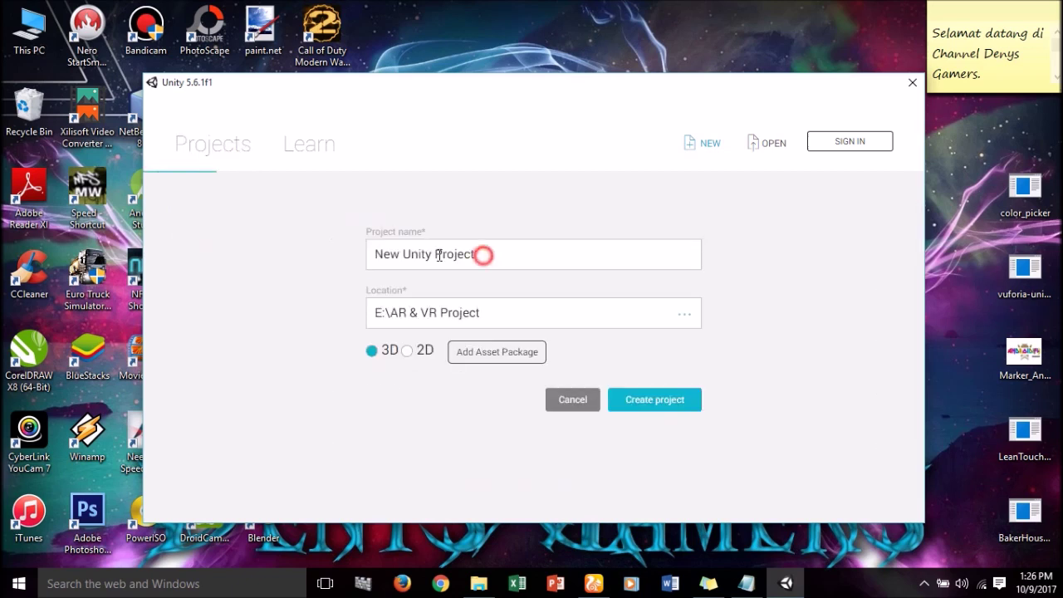
pyautogui.moveTo(439, 255); pyautogui.dragTo(346, 249)
pyautogui.write('AR ')
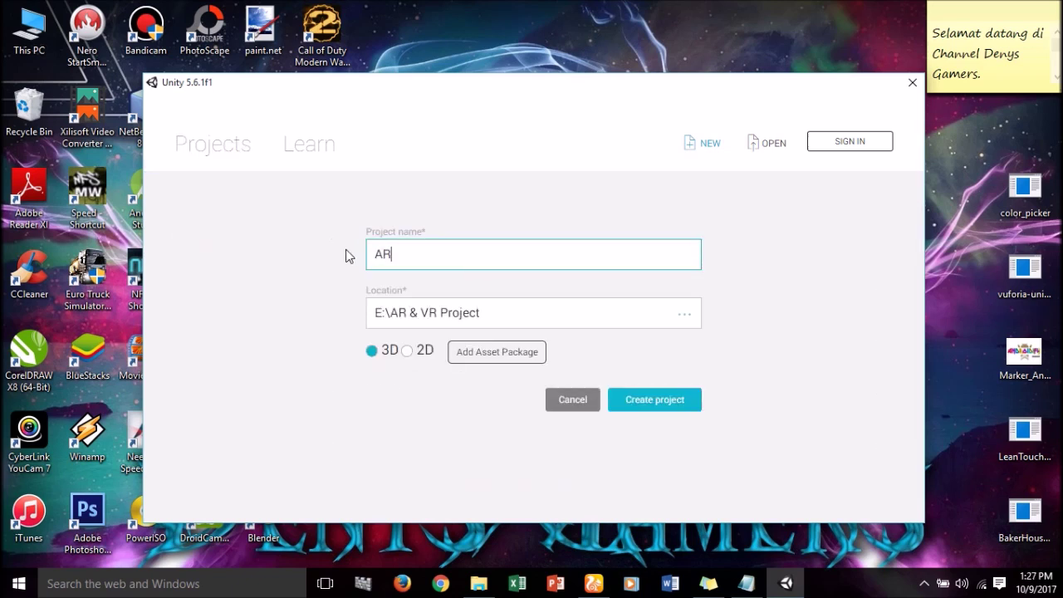
pyautogui.write('VR Tutorial')
pyautogui.click(663, 402)
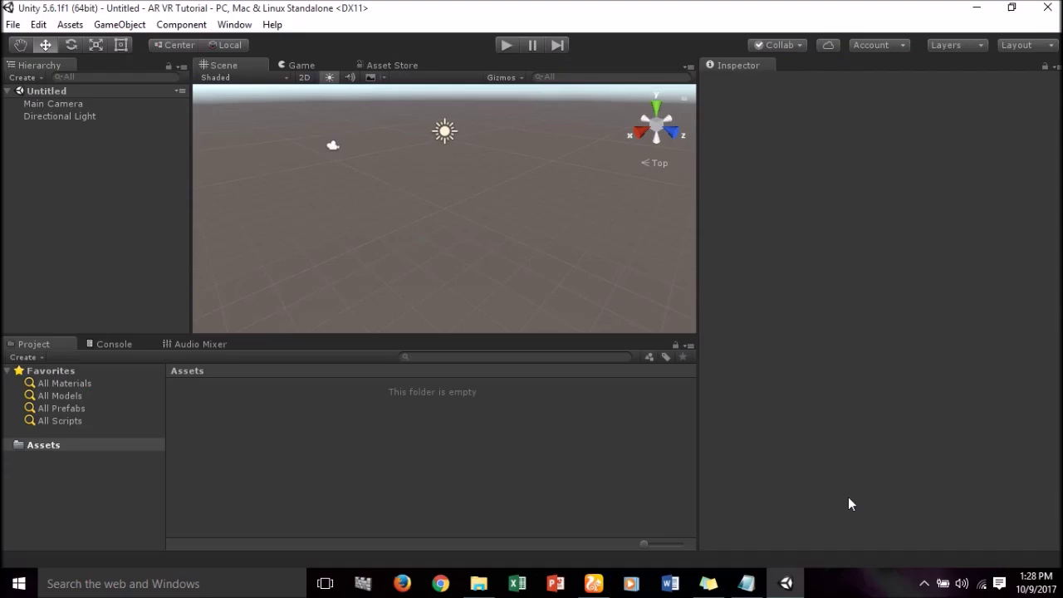
# Switch the build platform to Android in Build Settings, then restore the editor to a window
pyautogui.click(13, 24)
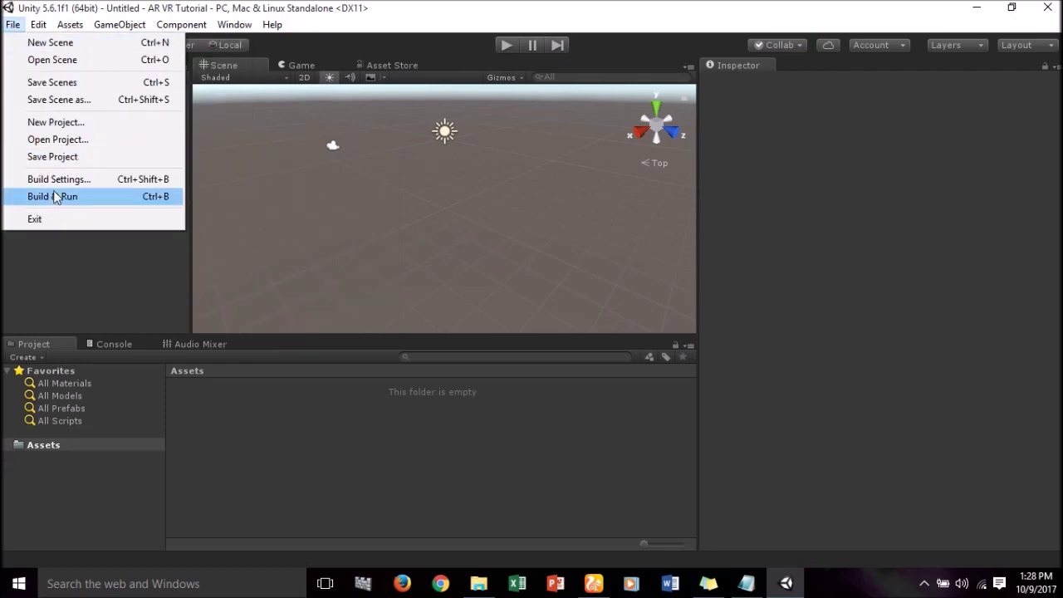
pyautogui.click(58, 182)
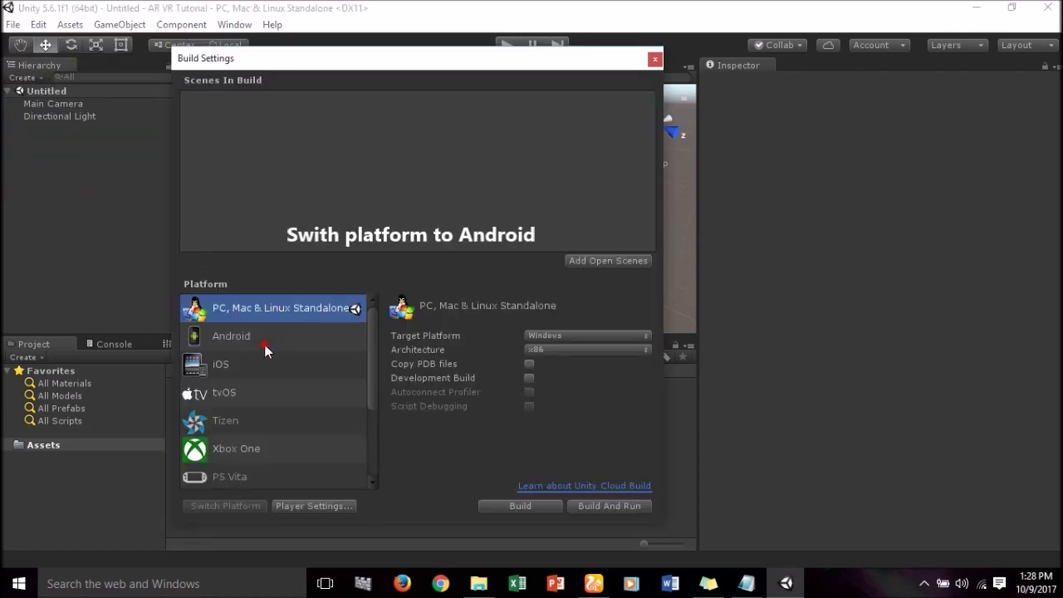
pyautogui.click(264, 342)
pyautogui.click(234, 508)
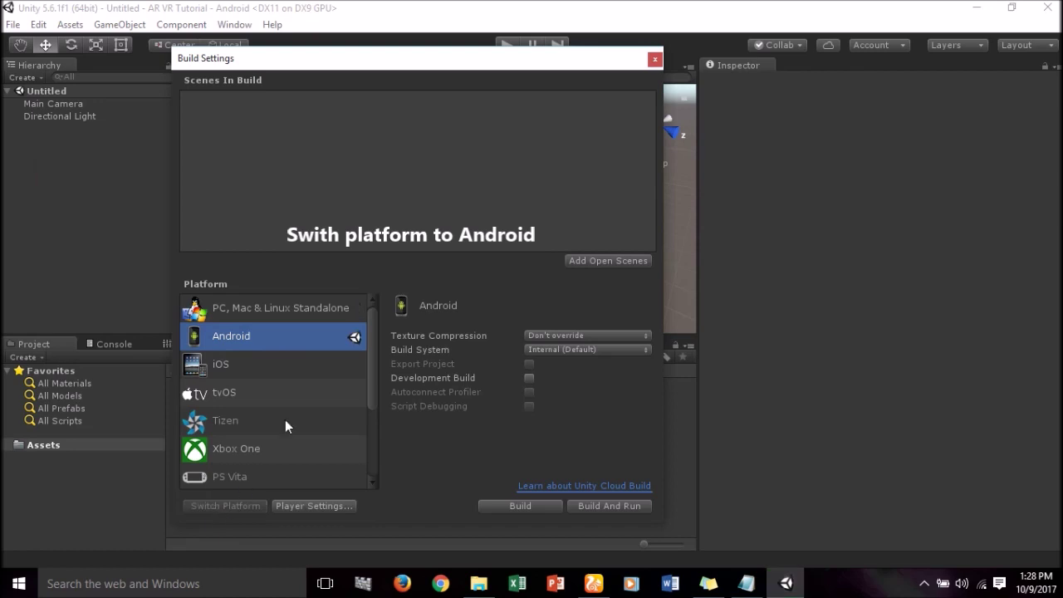
pyautogui.click(655, 59)
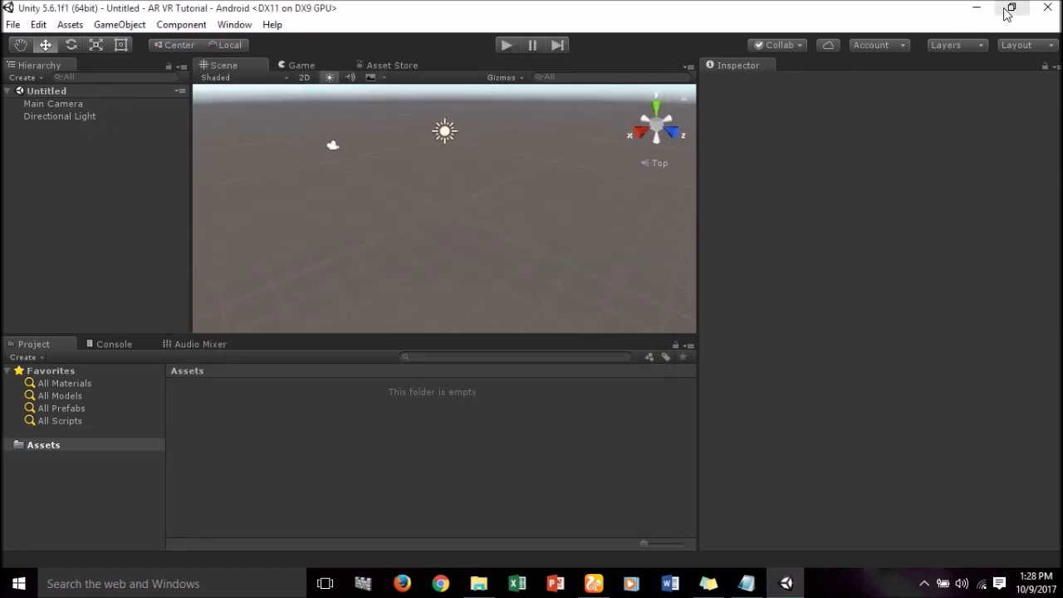
pyautogui.click(1012, 8)
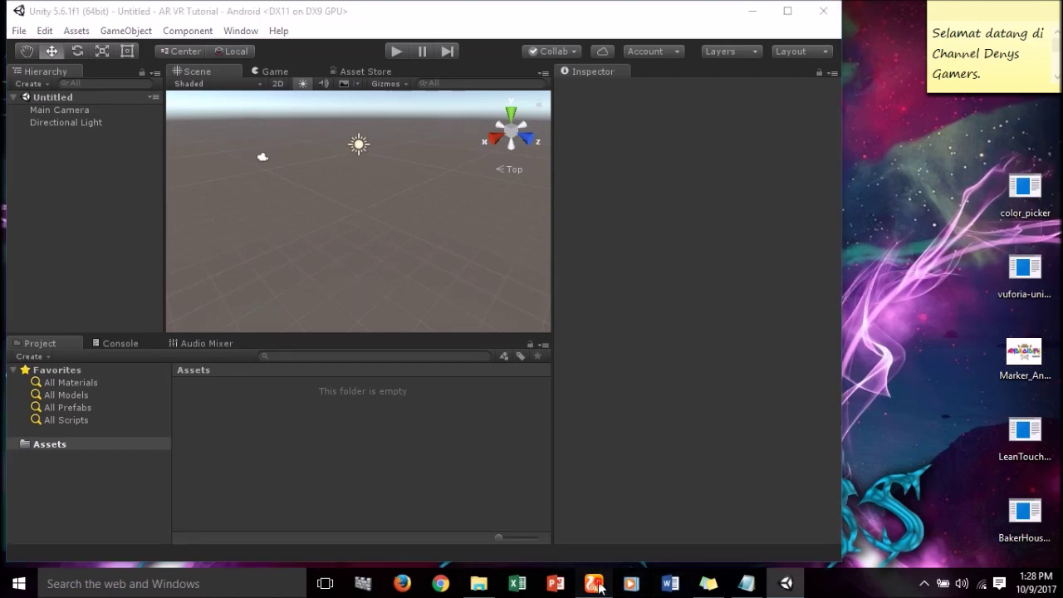
# Import the downloaded vuforia-unity-6-2-10 package into Assets, then maximize the Unity editor
pyautogui.click(593, 583)
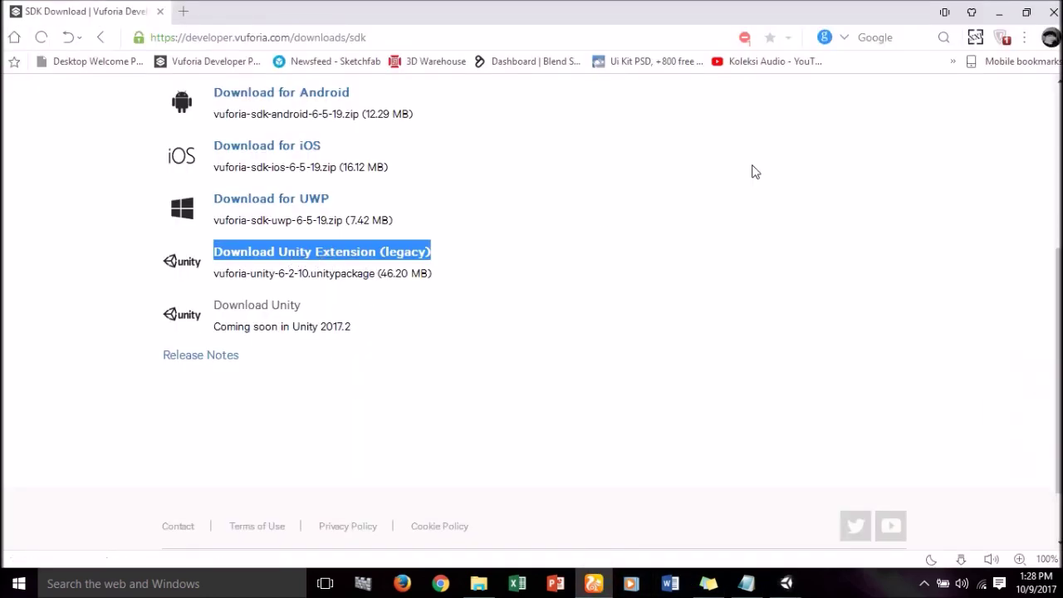
pyautogui.click(999, 11)
pyautogui.moveTo(1024, 267)
pyautogui.mouseDown()
pyautogui.moveTo(547, 430)
pyautogui.moveTo(407, 450)
pyautogui.mouseUp()
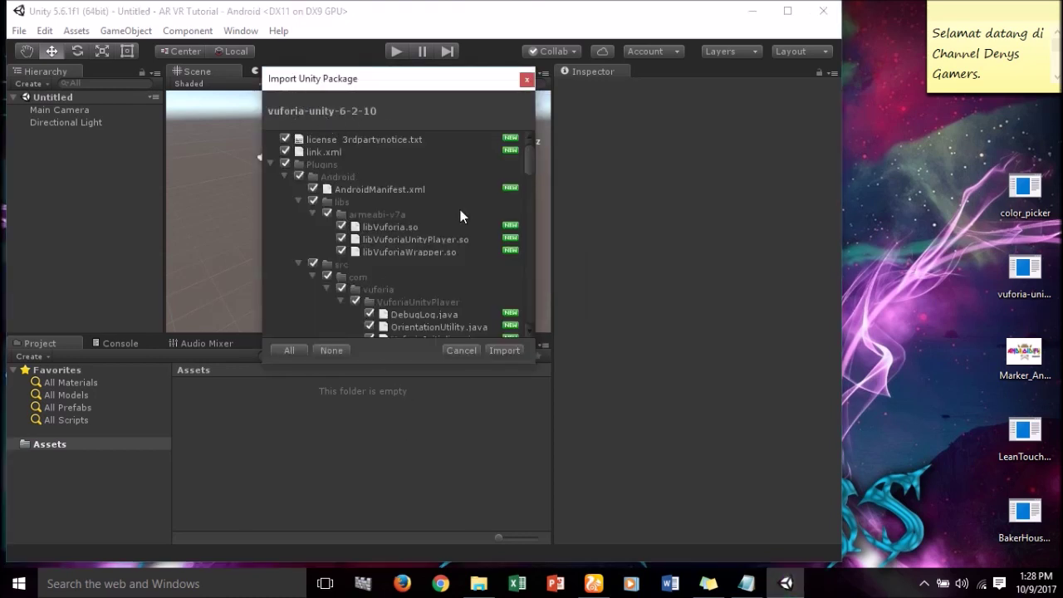
pyautogui.click(503, 352)
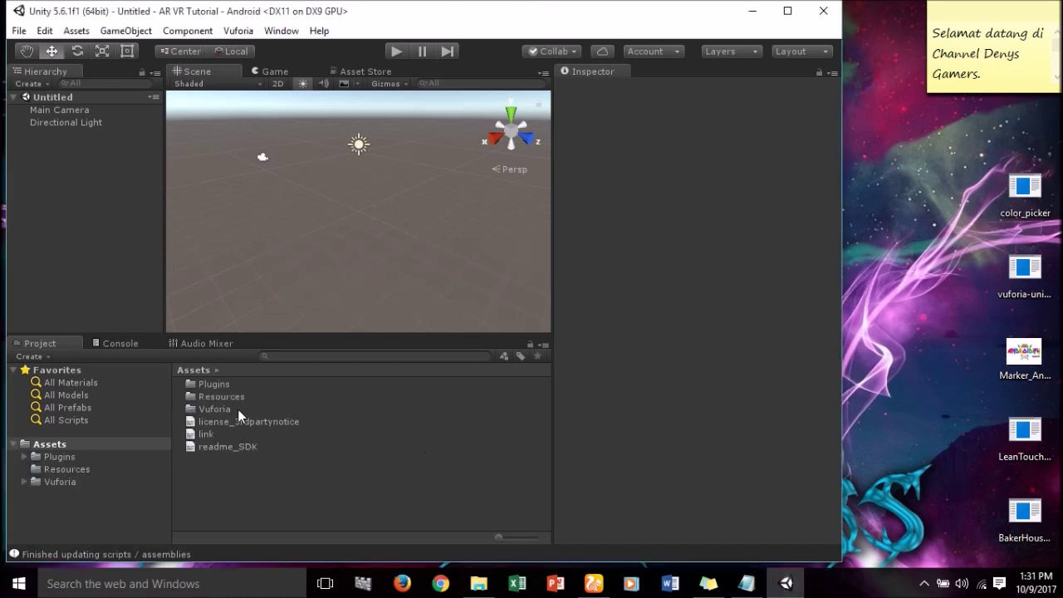
pyautogui.click(238, 410)
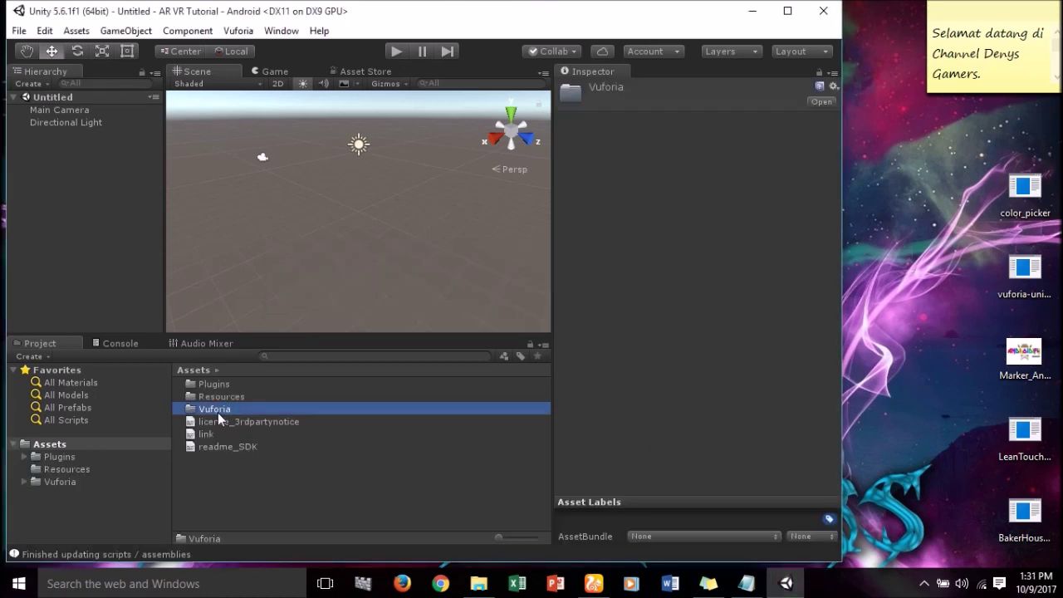
pyautogui.click(788, 10)
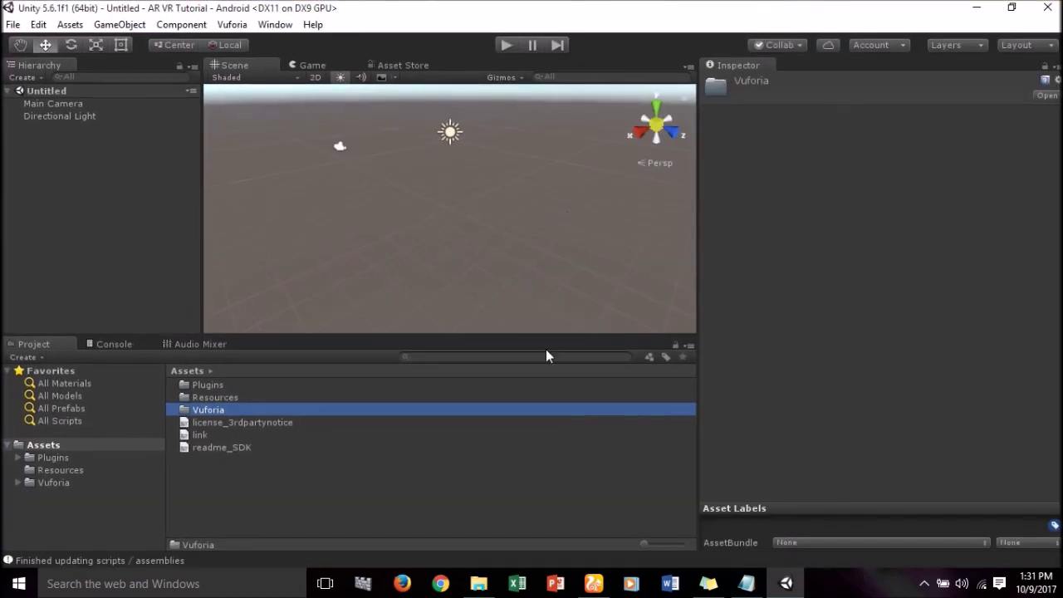
# Delete the Main Camera from the scene
pyautogui.click(60, 104)
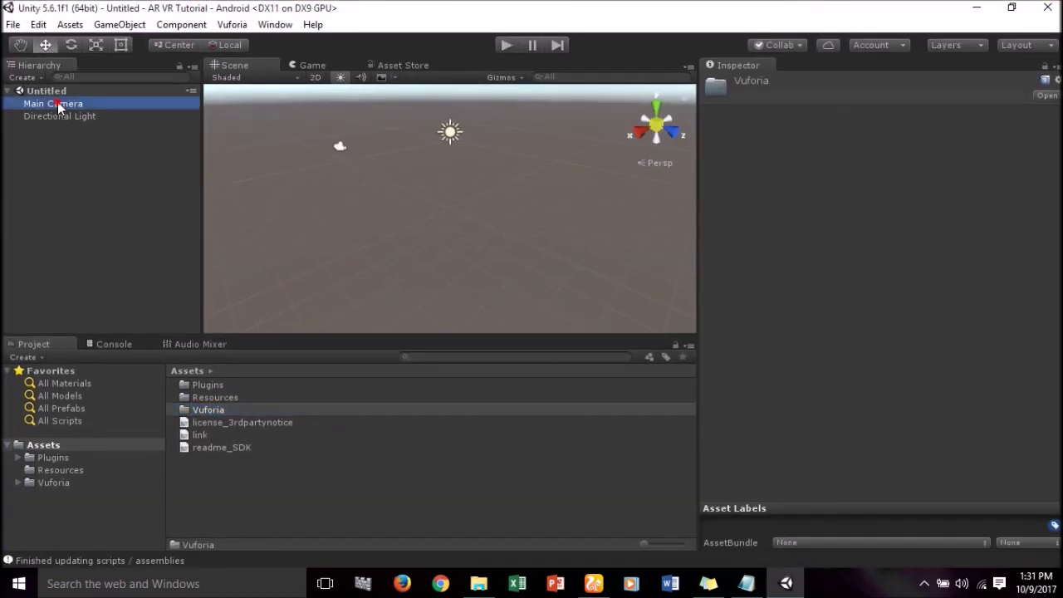
pyautogui.rightClick(73, 104)
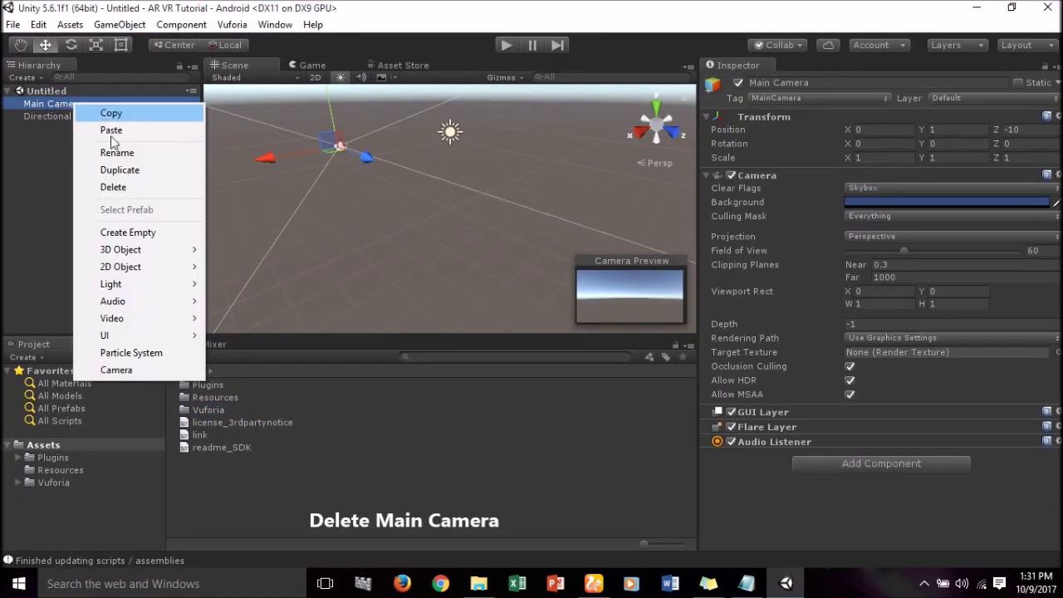
pyautogui.click(115, 187)
# Add the ARCamera and ImageTarget prefabs from Assets/Vuforia/Prefabs to the Hierarchy, then minimise Unity
pyautogui.click(212, 411)
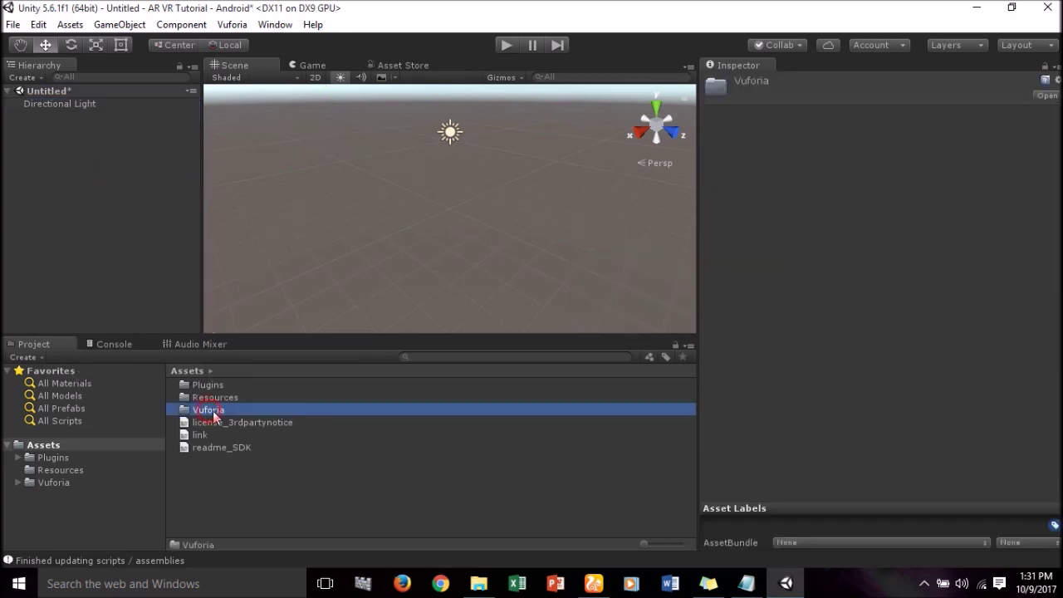
pyautogui.doubleClick(214, 409)
pyautogui.click(205, 420)
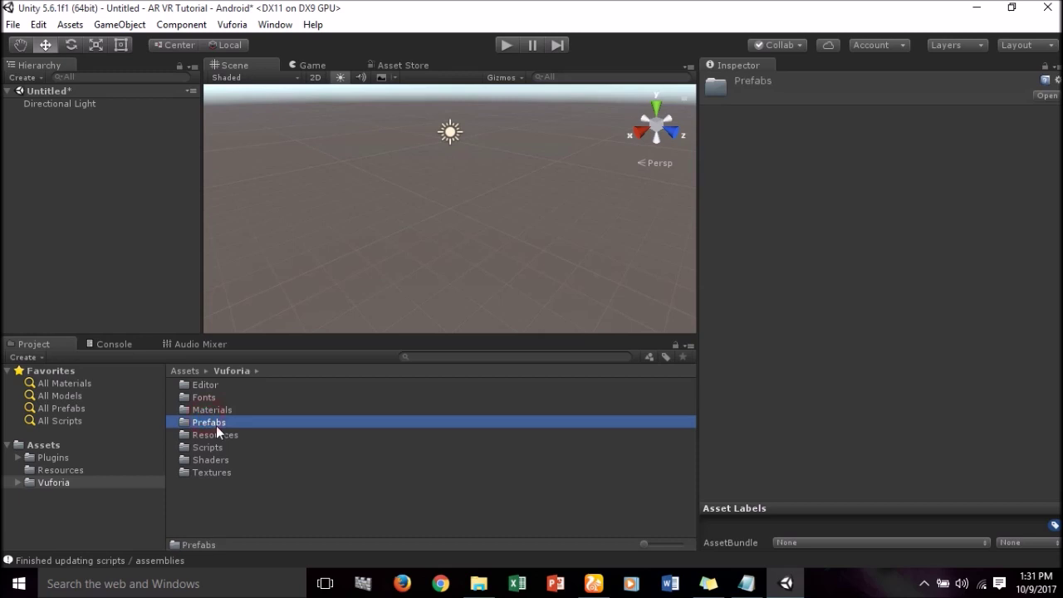
pyautogui.doubleClick(209, 422)
pyautogui.click(206, 398)
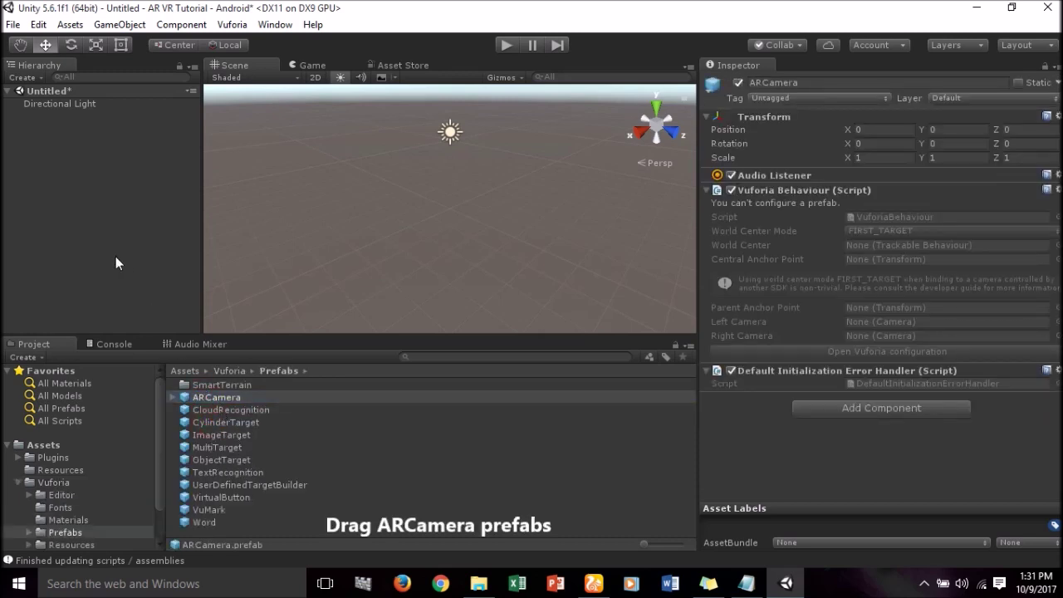
pyautogui.moveTo(205, 399); pyautogui.dragTo(115, 257)
pyautogui.click(216, 435)
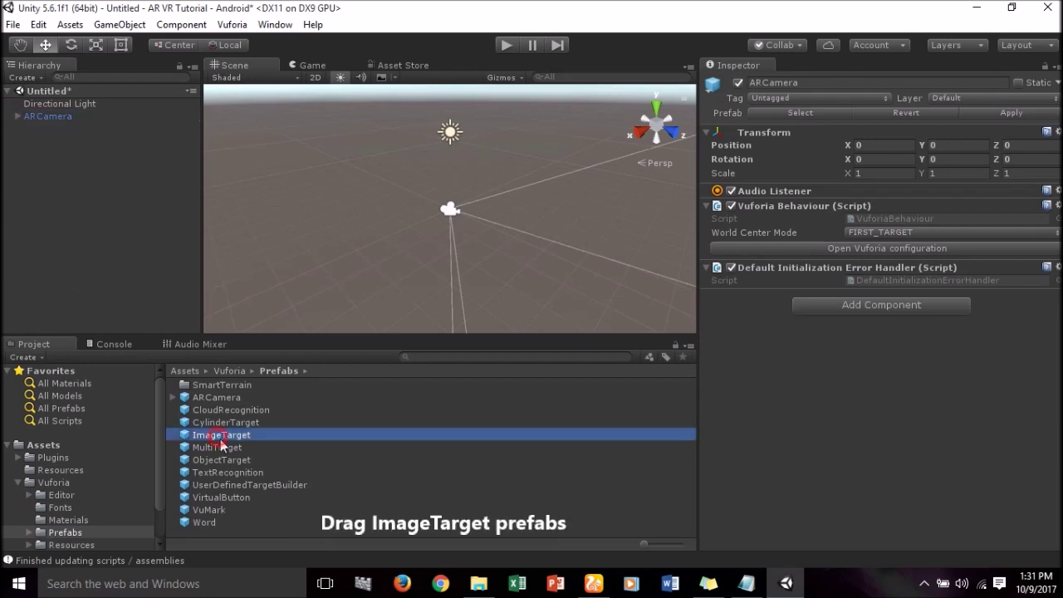
pyautogui.moveTo(212, 437); pyautogui.dragTo(32, 157)
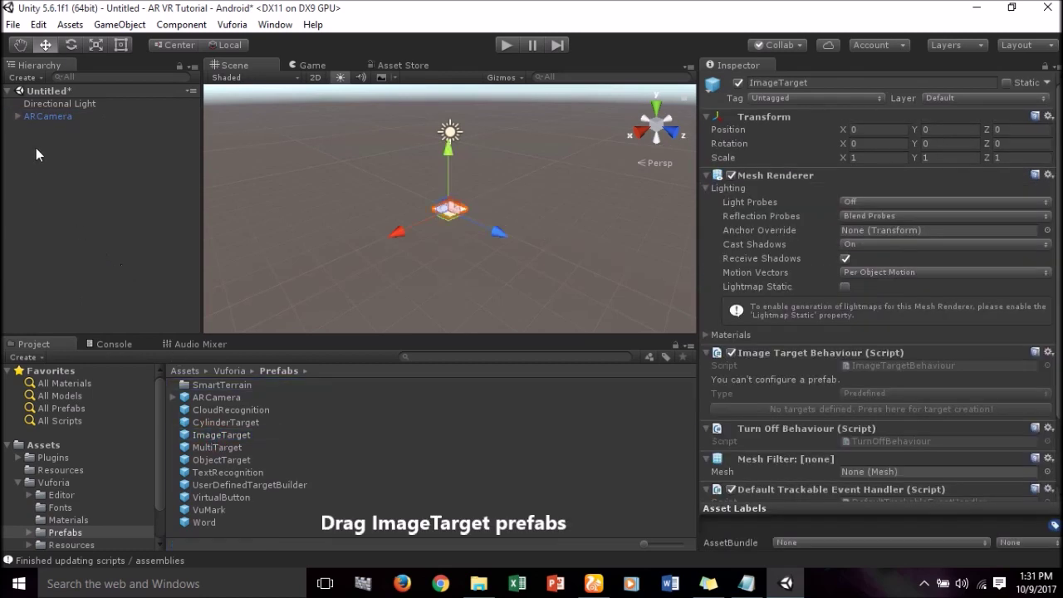
pyautogui.click(979, 14)
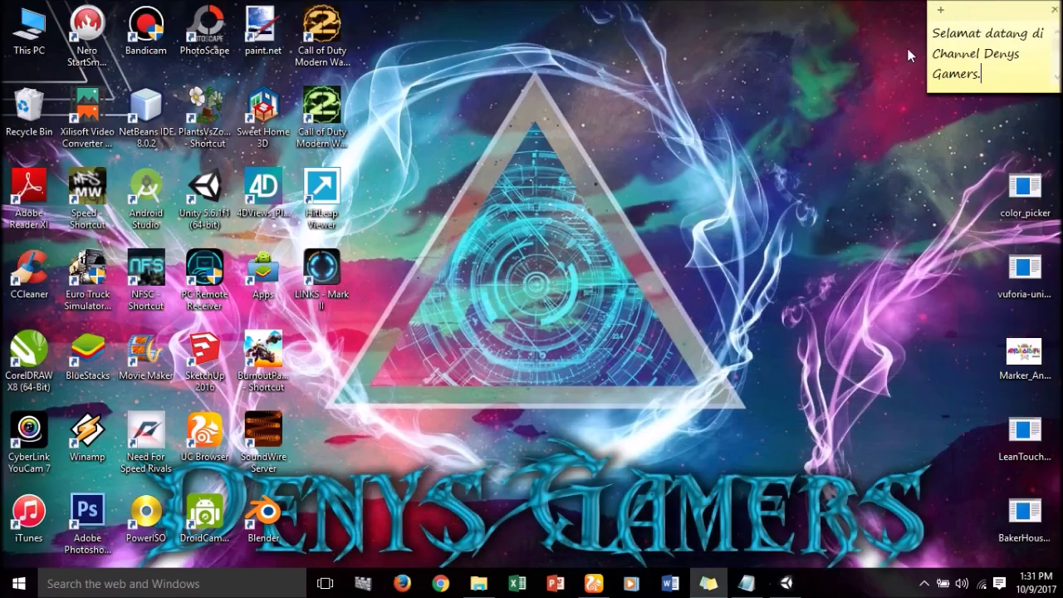
# Create a free development license key named AR VR Tutorial in the License Manager
pyautogui.click(595, 582)
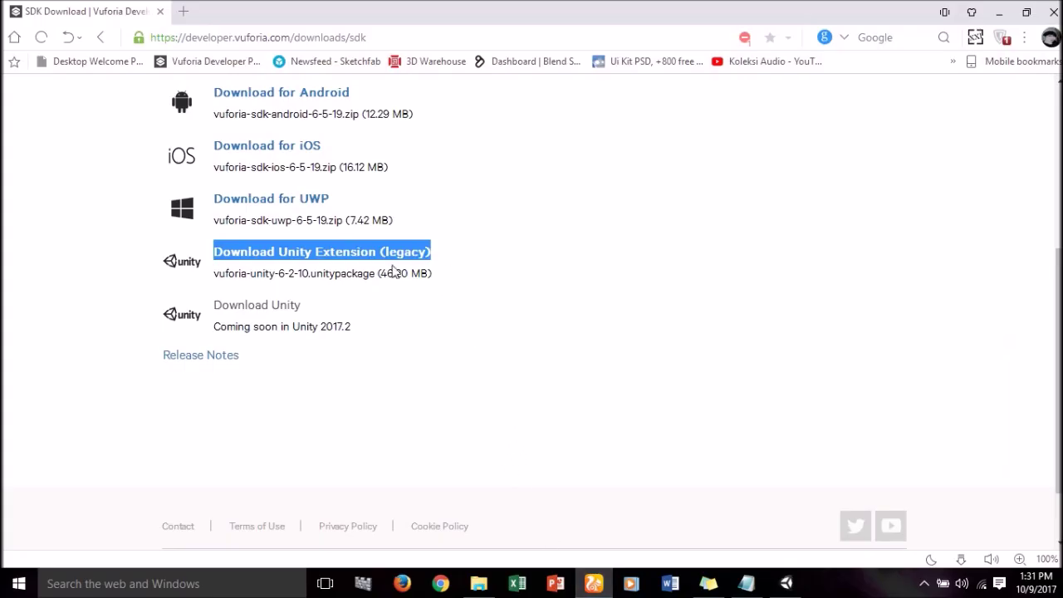
pyautogui.scroll(4, 465, 259)
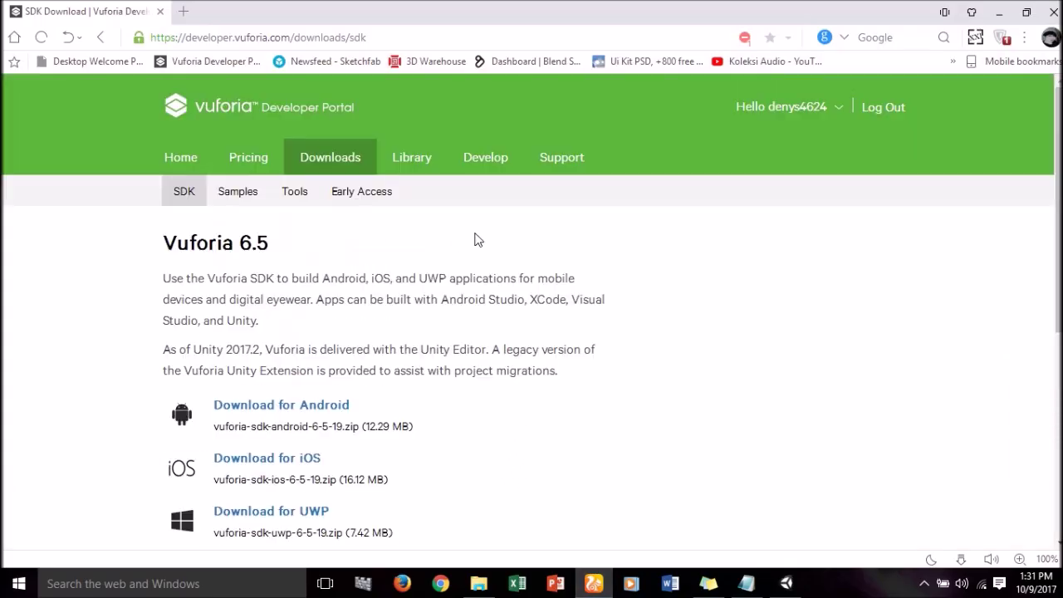
pyautogui.click(488, 165)
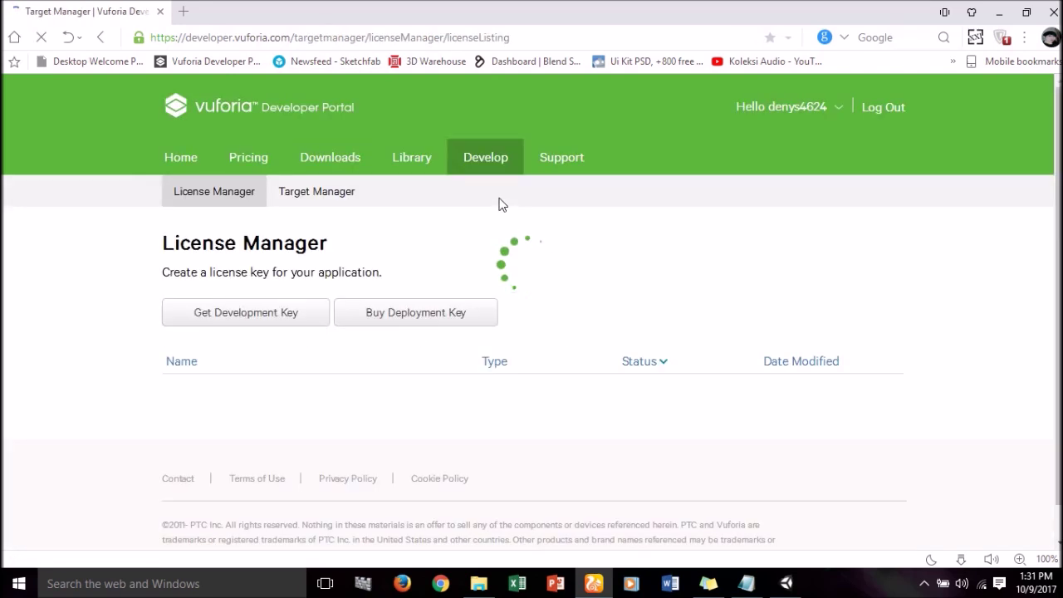
pyautogui.click(234, 326)
pyautogui.write('AR VR Tutorial')
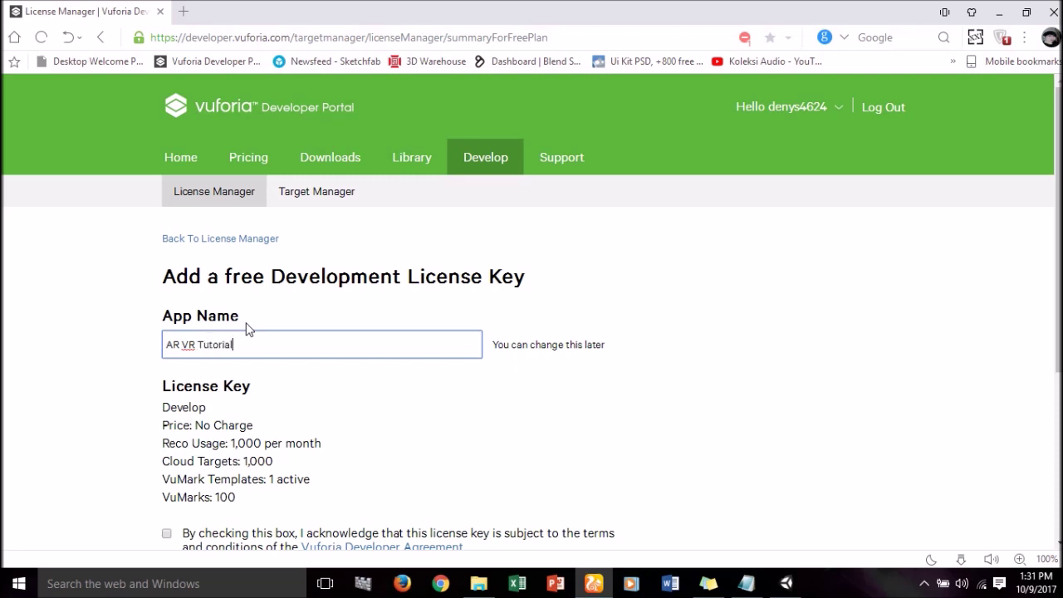
pyautogui.scroll(-3, 254, 415)
pyautogui.click(167, 299)
pyautogui.click(317, 364)
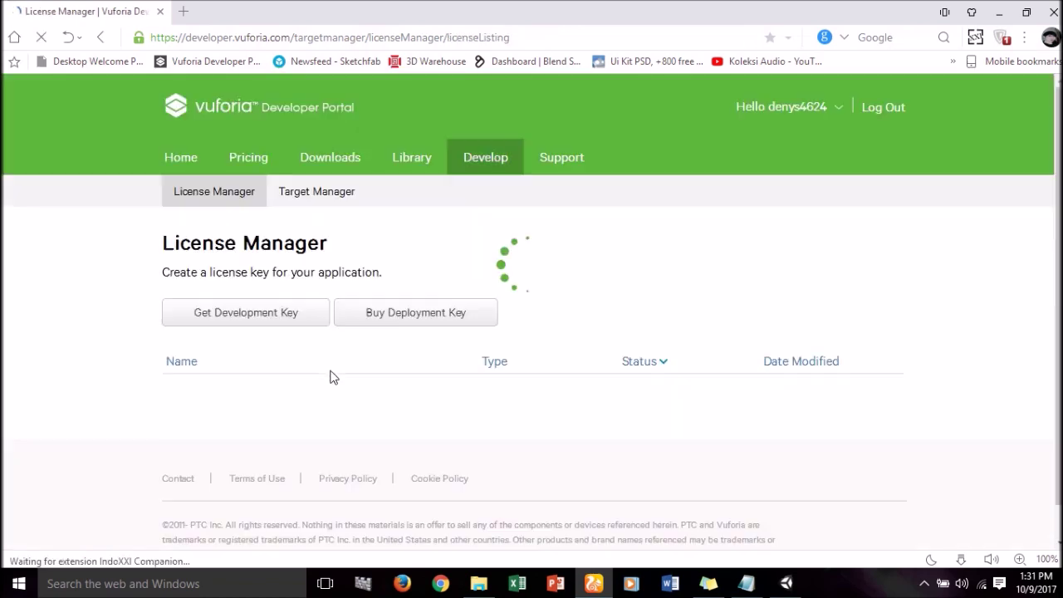
# Open the AR VR Tutorial license details and select the full license key text
pyautogui.scroll(-1, 345, 391)
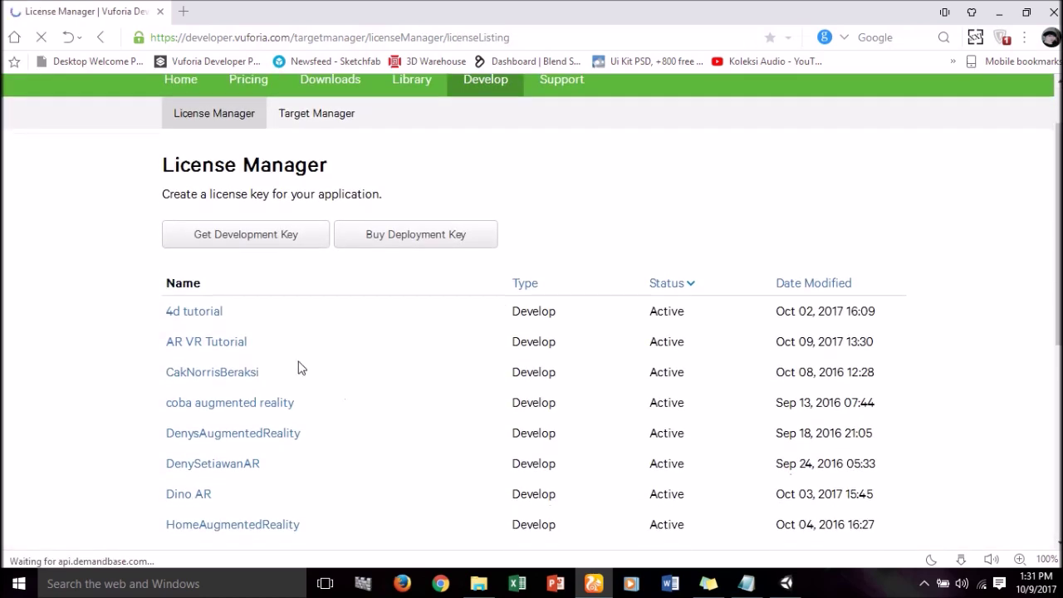
pyautogui.click(225, 347)
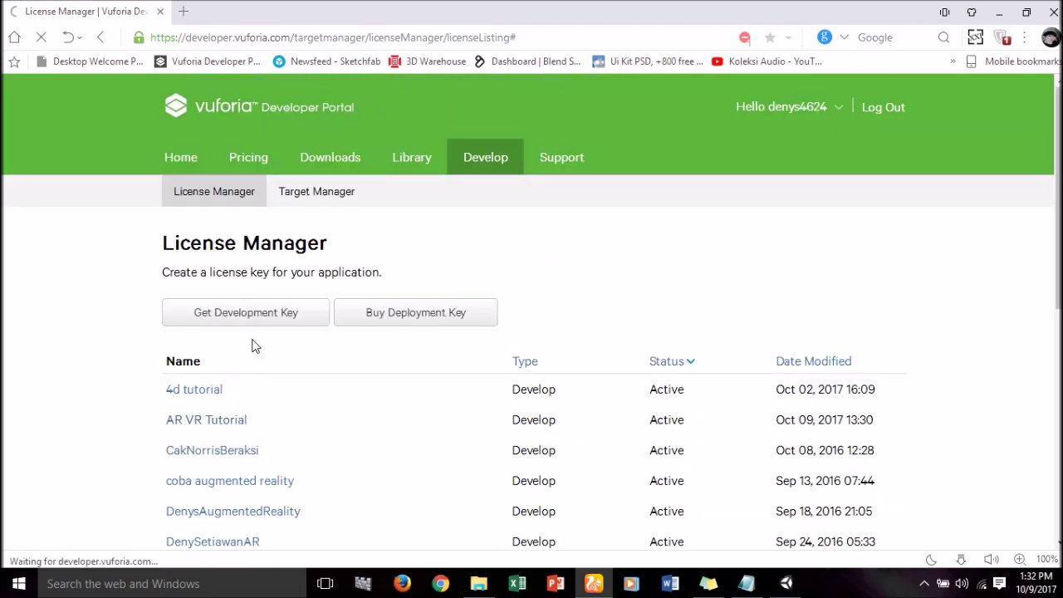
pyautogui.click(259, 332)
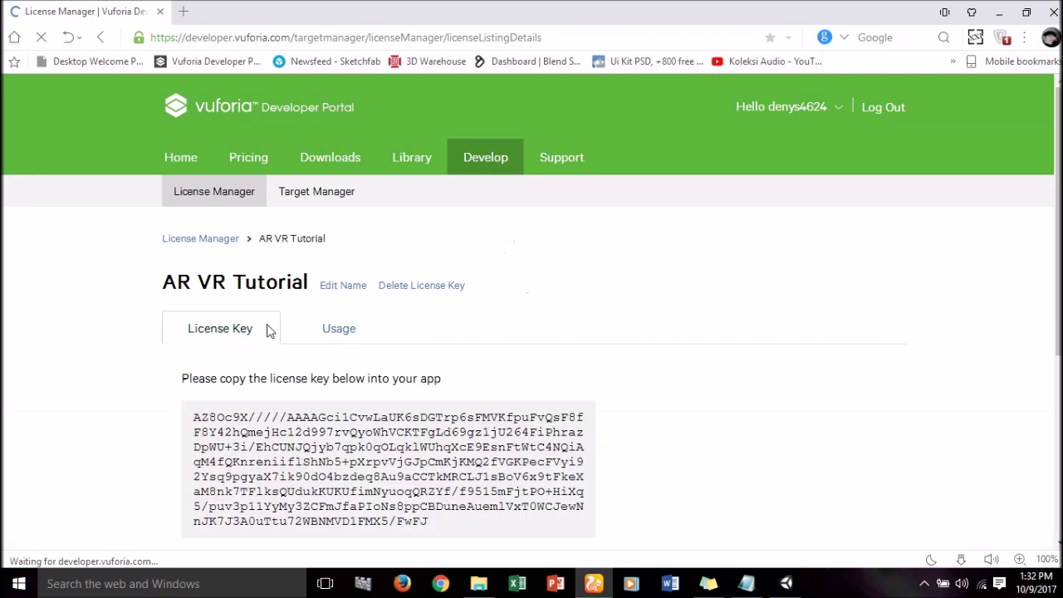
pyautogui.scroll(-1, 311, 361)
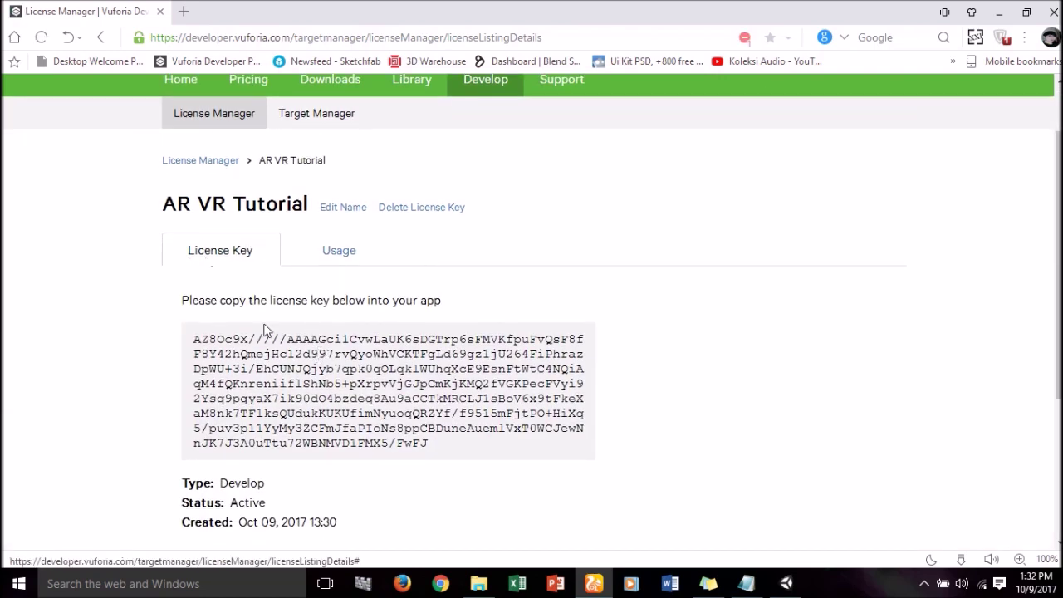
pyautogui.moveTo(441, 445)
pyautogui.mouseDown()
pyautogui.moveTo(266, 388)
pyautogui.moveTo(172, 334)
pyautogui.mouseUp()
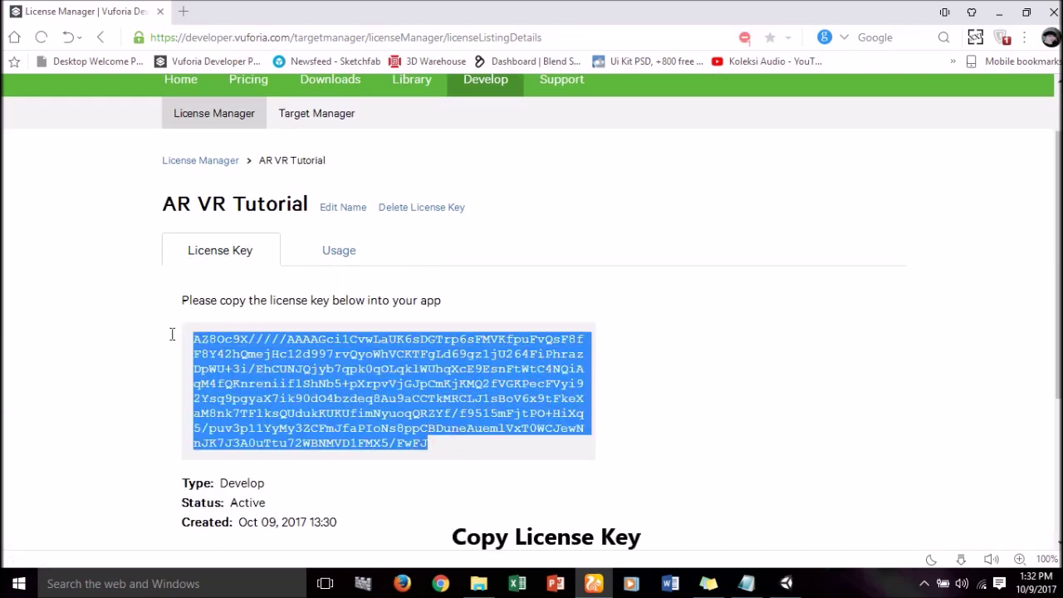
# Copy the license key and paste it into the App License Key field of ARCamera's Vuforia configuration
pyautogui.rightClick(221, 348)
pyautogui.click(253, 359)
pyautogui.click(788, 581)
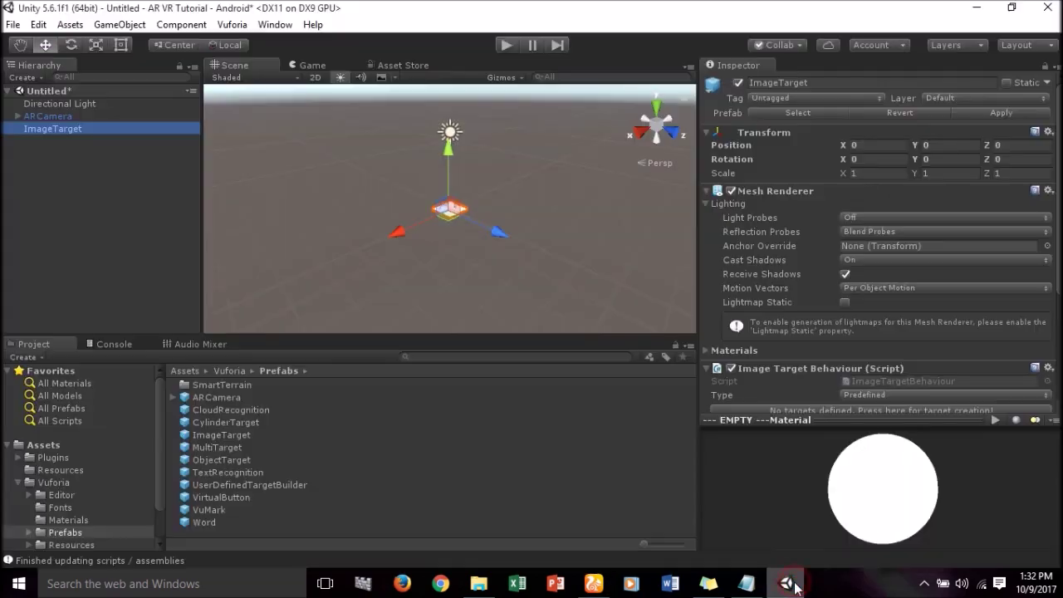
pyautogui.click(37, 116)
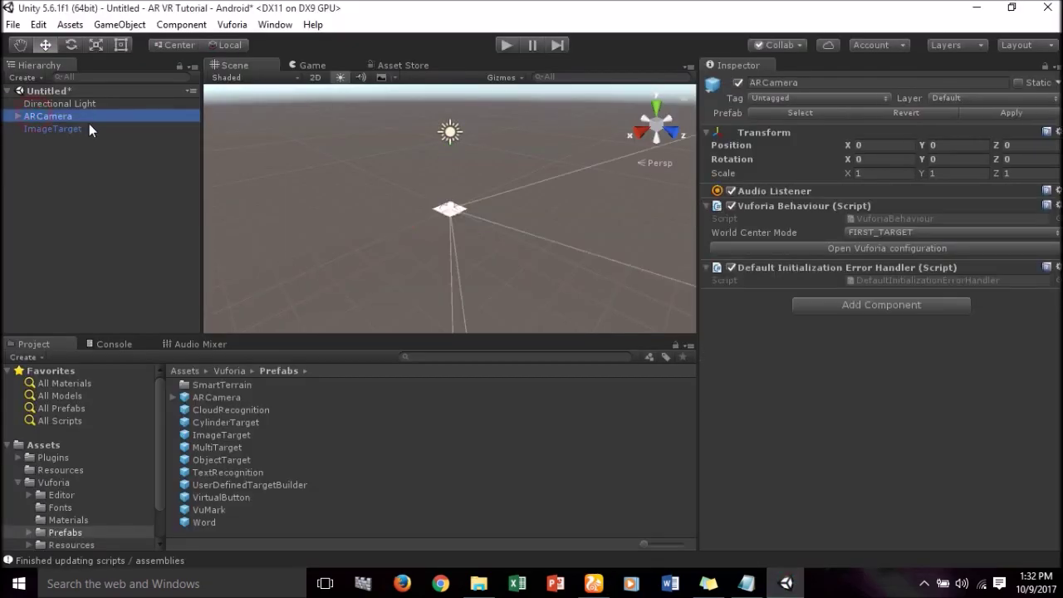
pyautogui.click(836, 246)
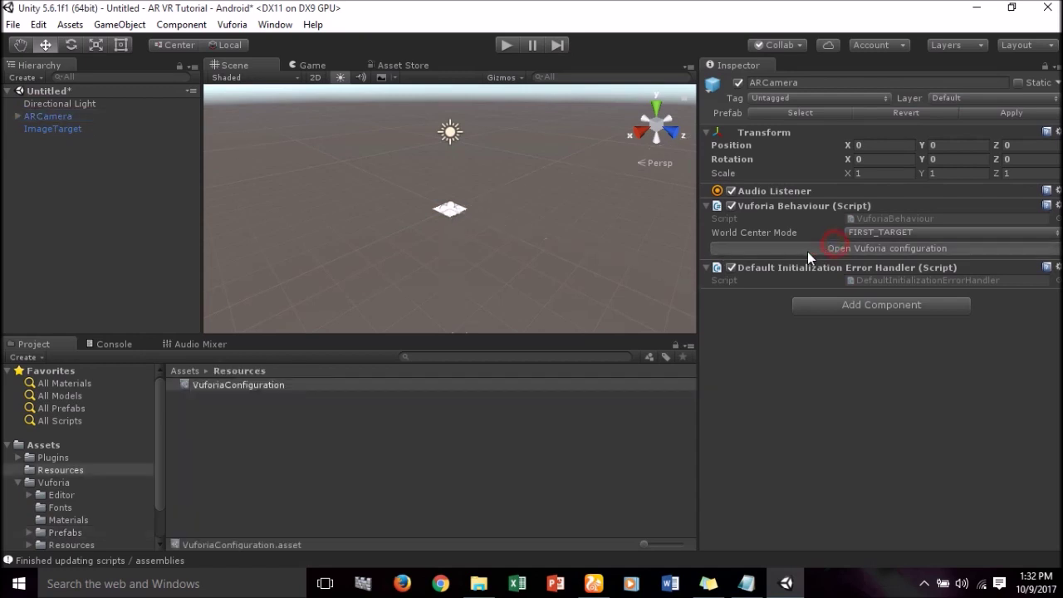
pyautogui.click(909, 148)
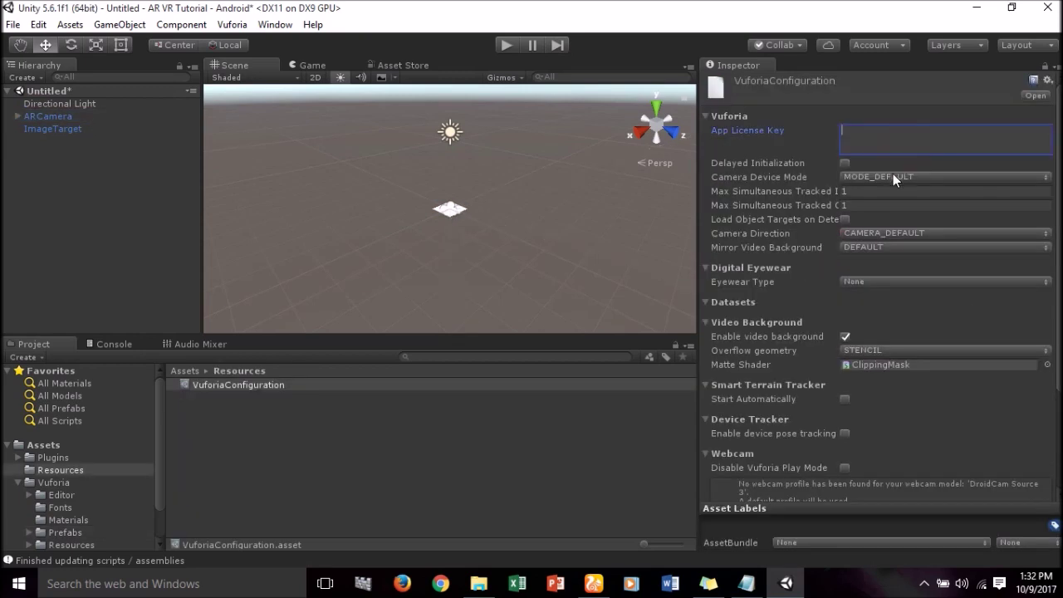
pyautogui.hotkey('ctrl', 'v')
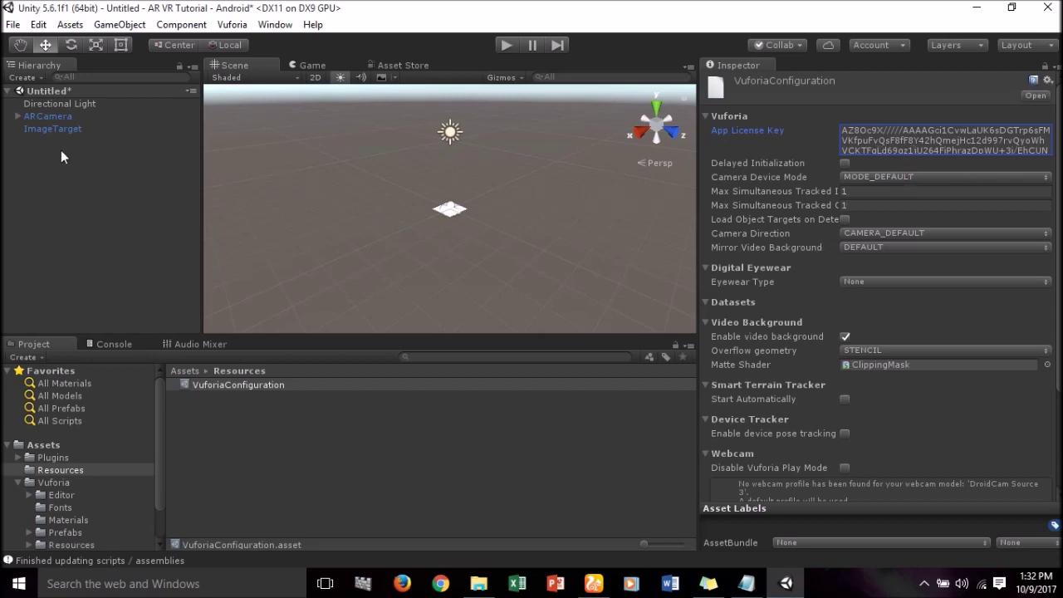
pyautogui.click(977, 8)
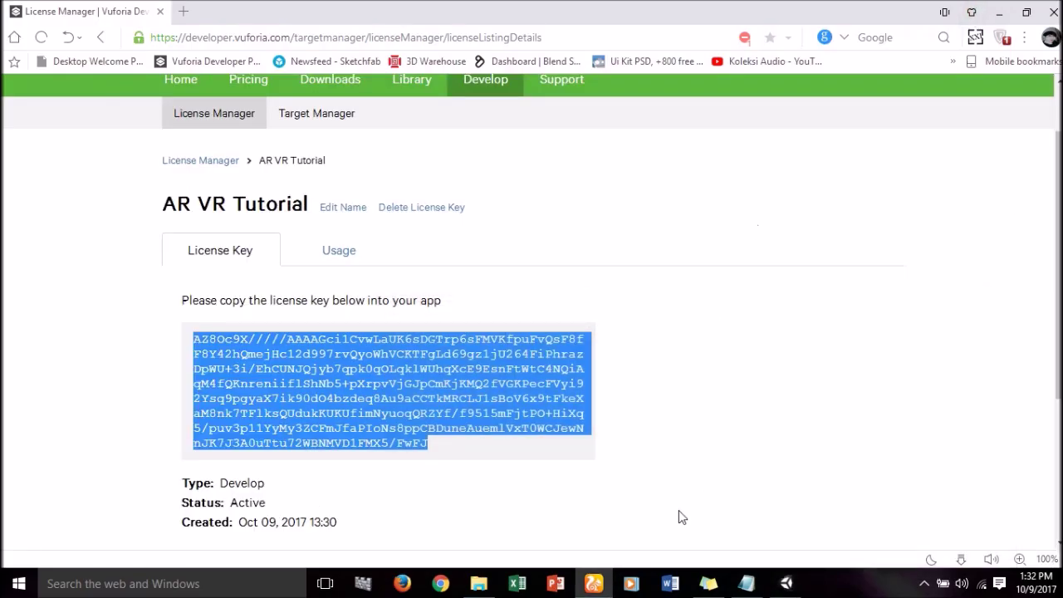
# Add a Device database called ARVRMarker in Target Manager and open its target list
pyautogui.click(738, 358)
pyautogui.scroll(1, 478, 195)
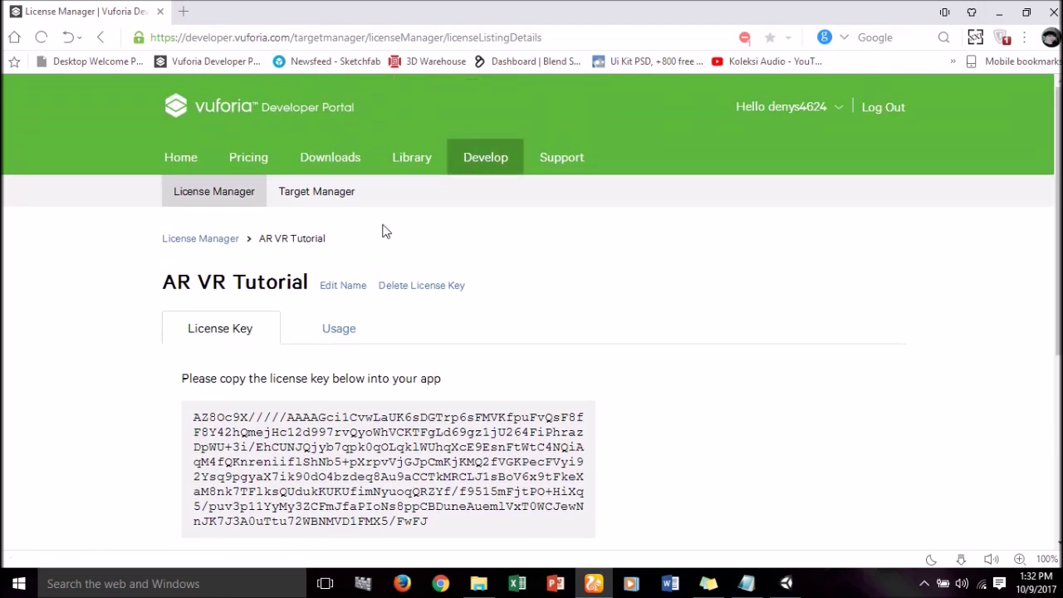
pyautogui.click(321, 194)
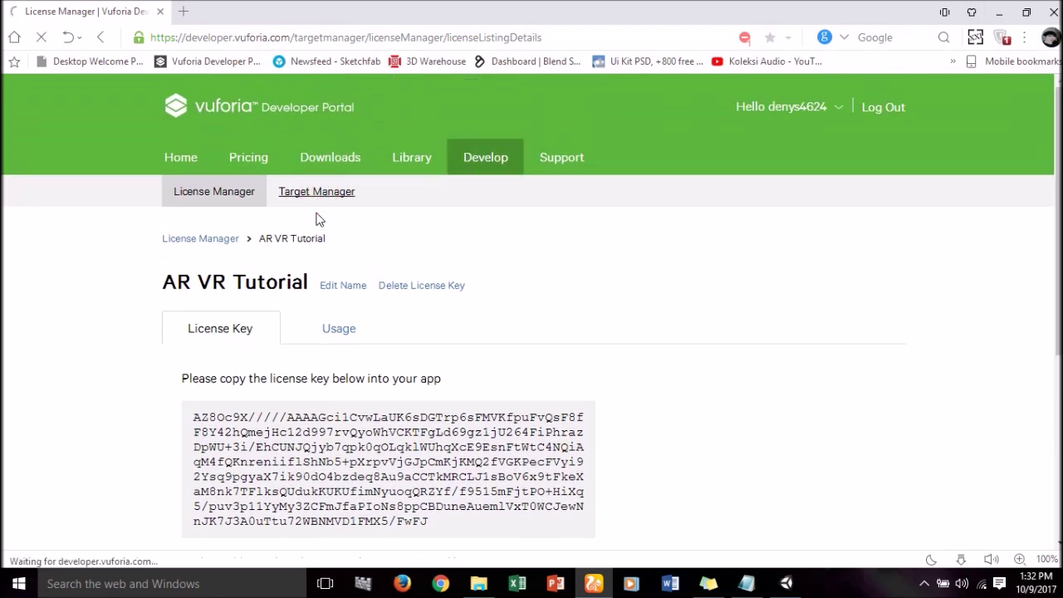
pyautogui.scroll(-1, 339, 260)
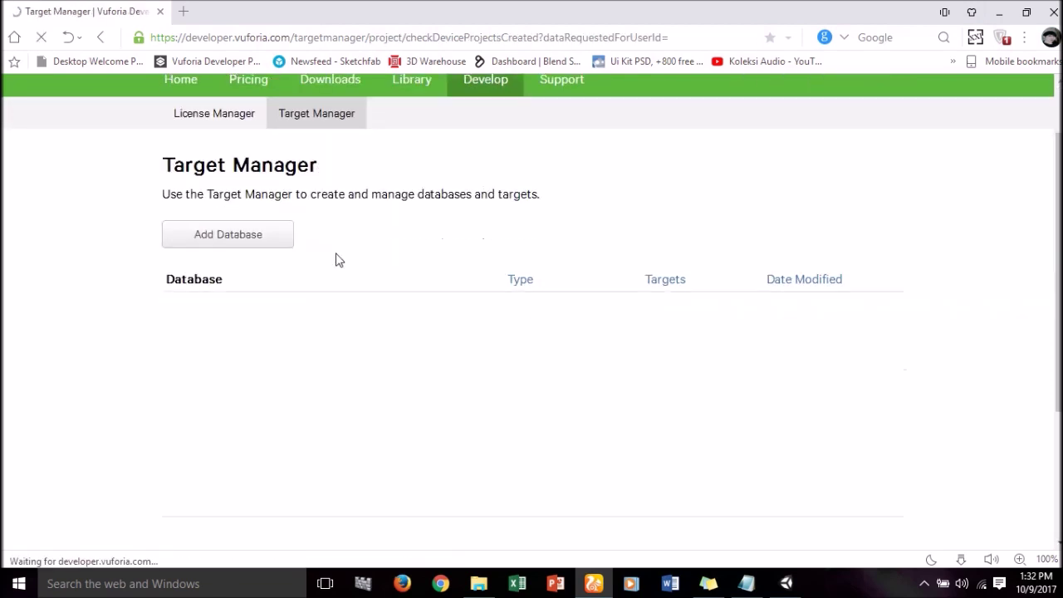
pyautogui.click(230, 241)
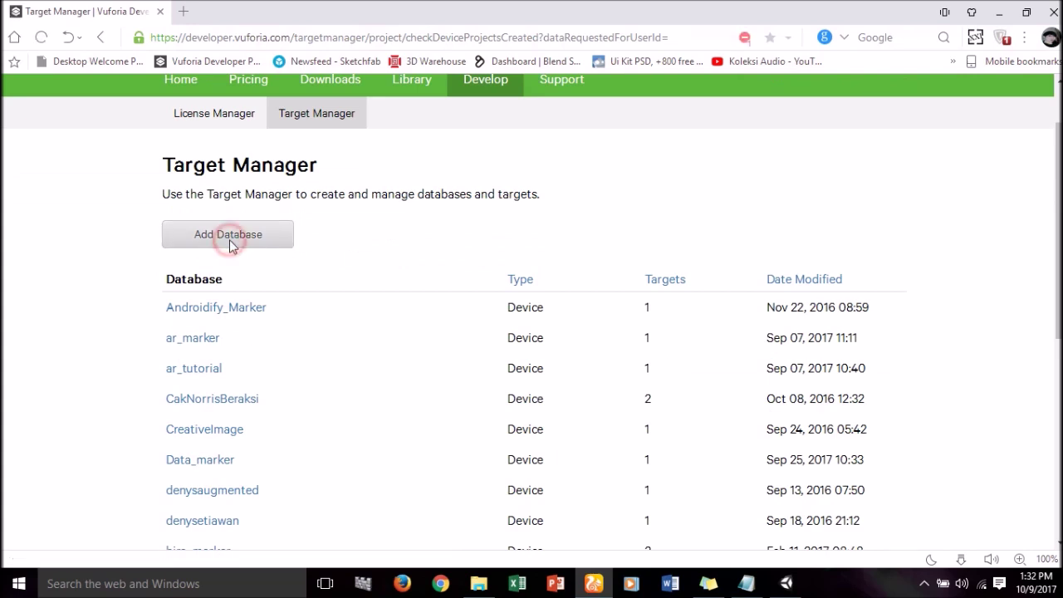
pyautogui.click(383, 150)
pyautogui.write('ARVRMarker')
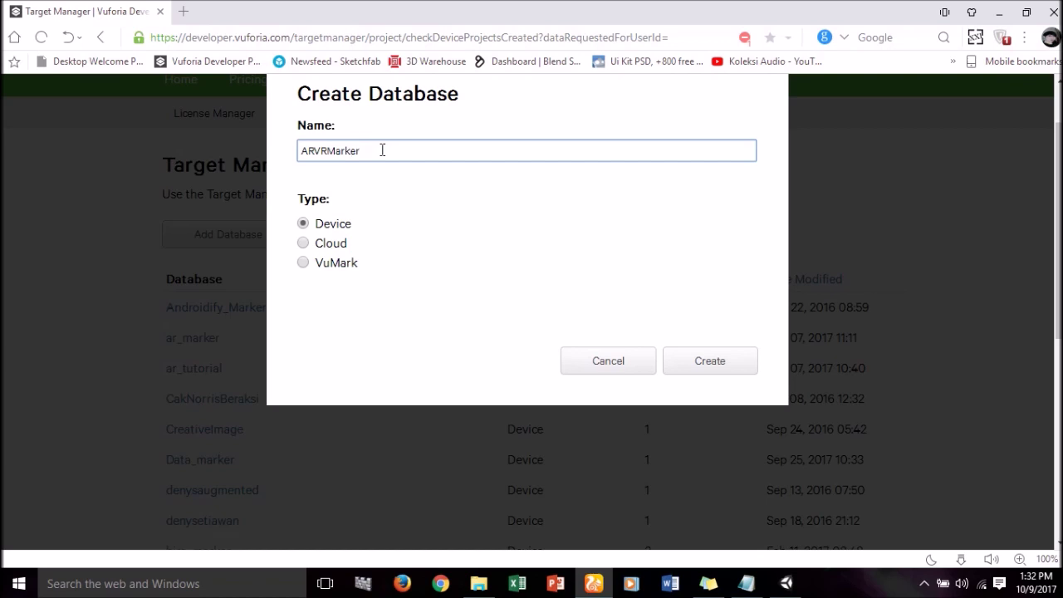
pyautogui.click(727, 369)
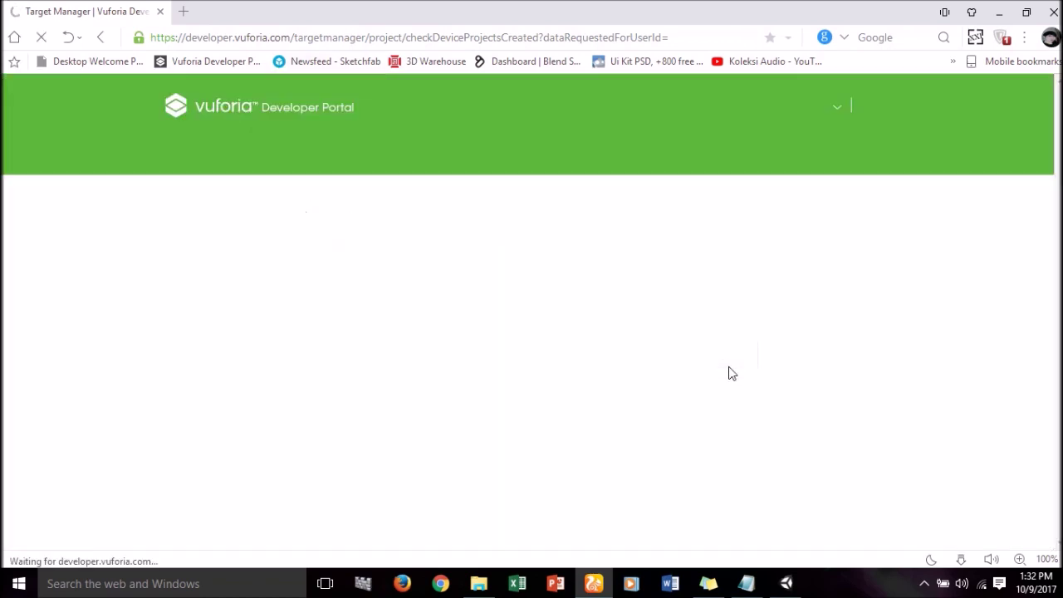
pyautogui.scroll(-1, 378, 387)
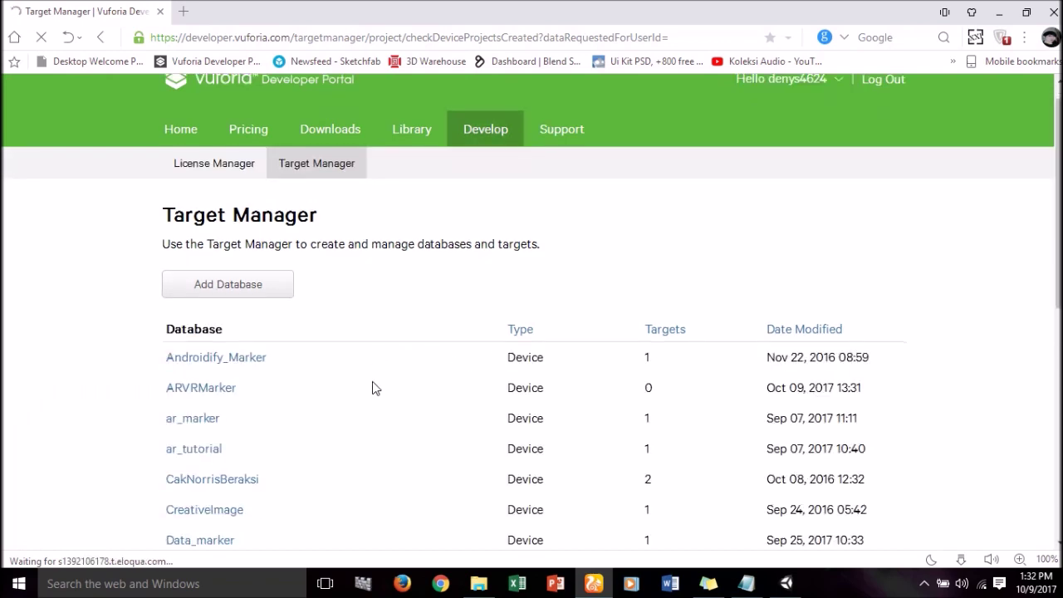
pyautogui.click(204, 348)
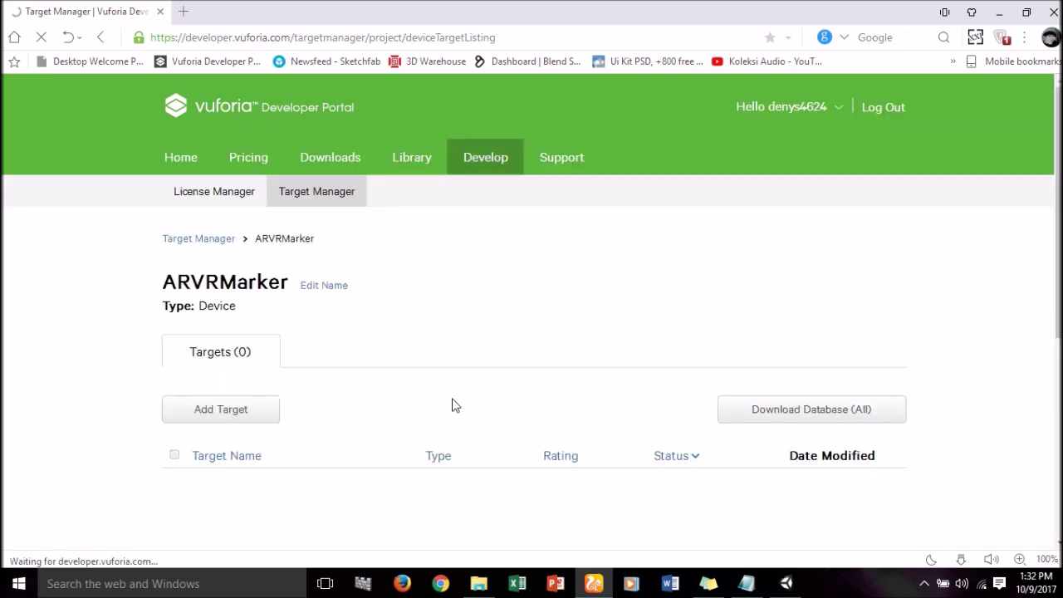
# Start a new single-image target in ARVRMarker using Pictures\Marker_Androidify as its image
pyautogui.scroll(-3, 451, 404)
pyautogui.click(218, 185)
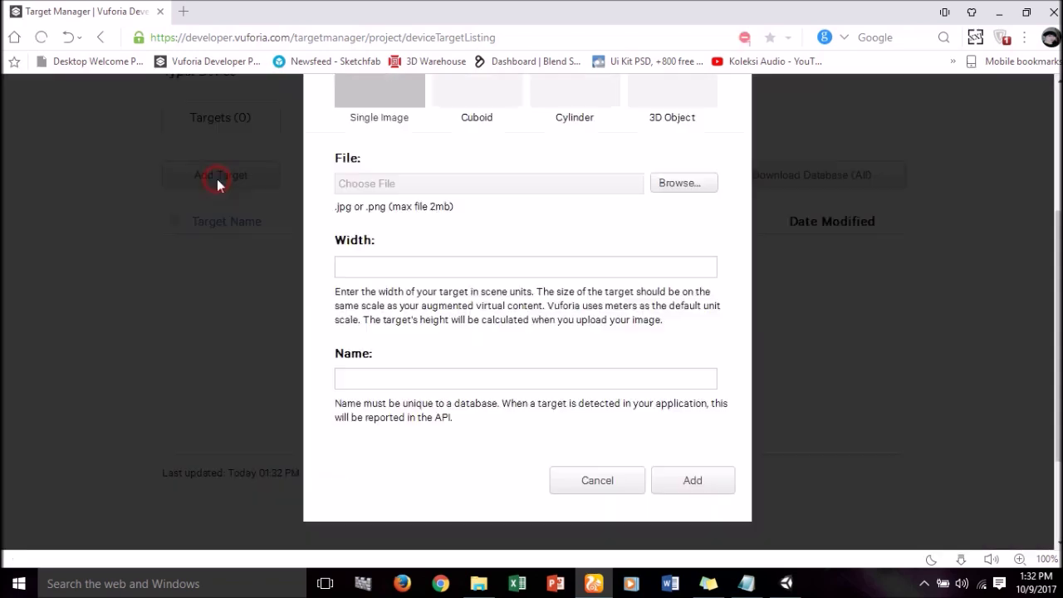
pyautogui.scroll(2, 686, 285)
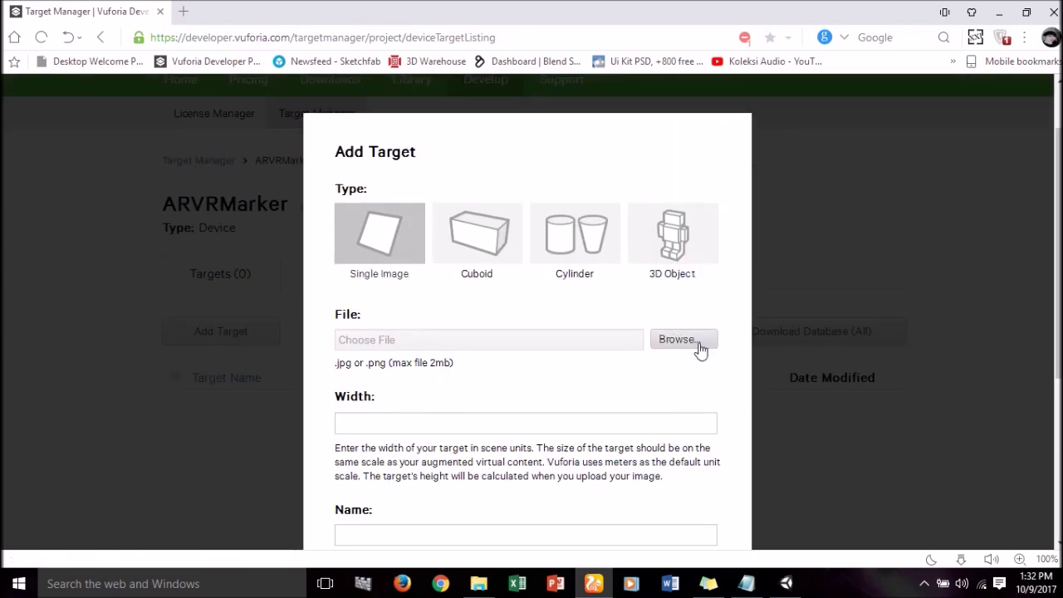
pyautogui.click(482, 345)
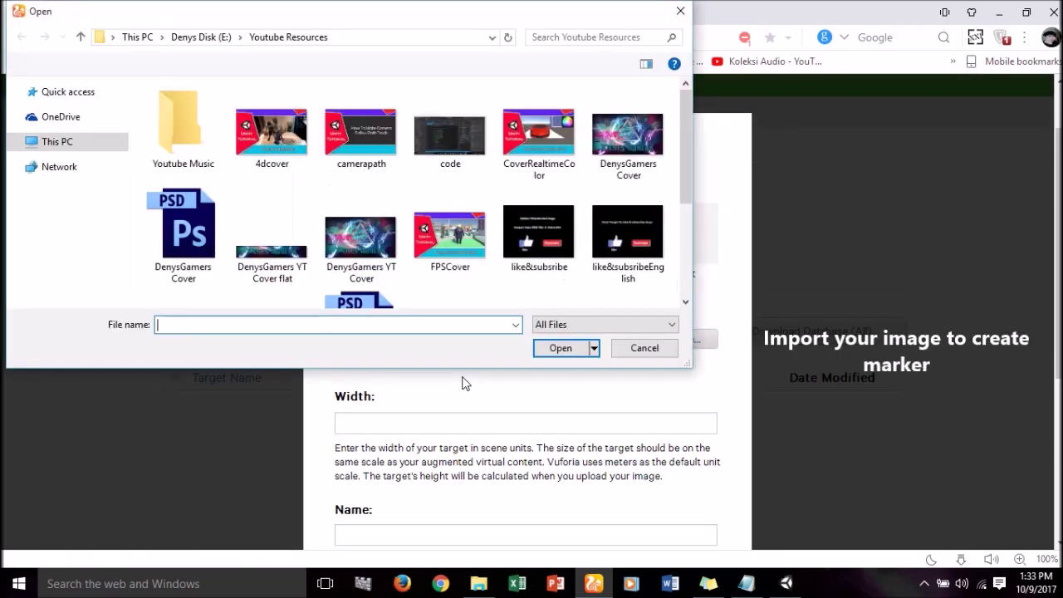
pyautogui.scroll(-3, 433, 258)
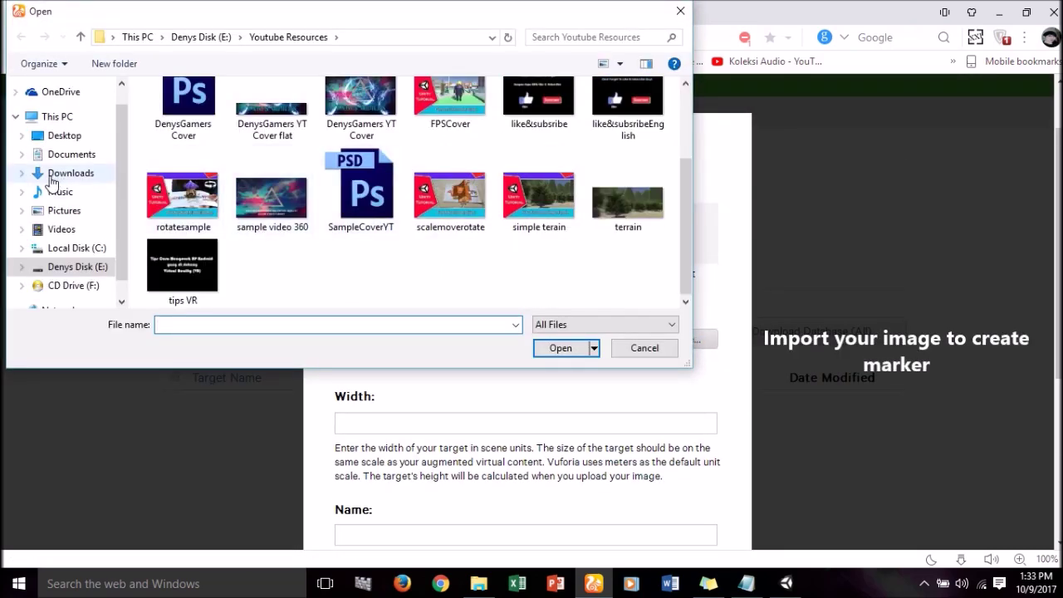
pyautogui.click(63, 210)
pyautogui.scroll(-1, 212, 237)
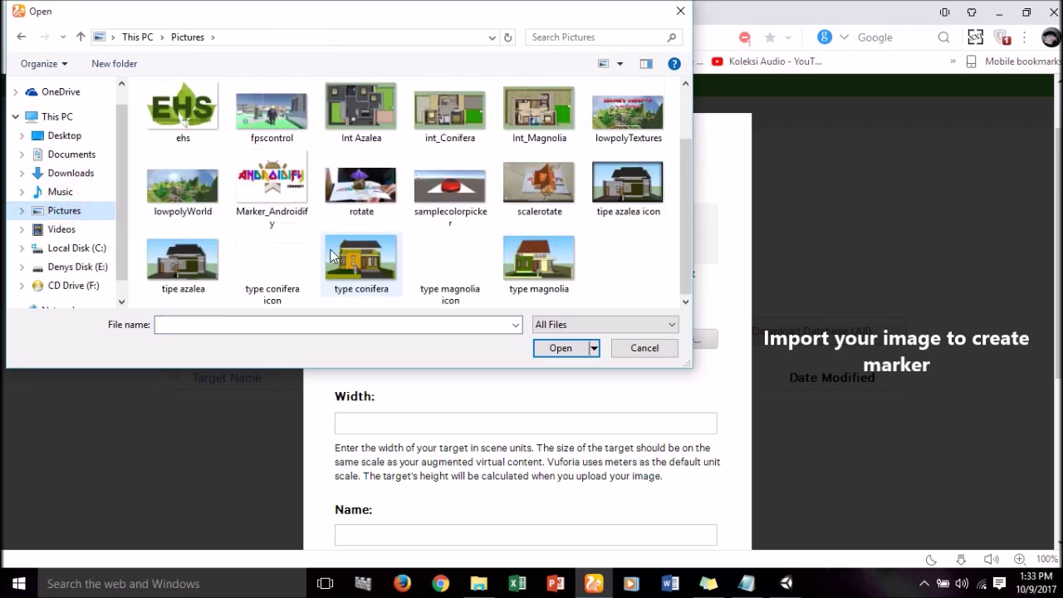
pyautogui.click(258, 200)
pyautogui.doubleClick(256, 199)
# Give the target width 900, add it, and mark Marker_Androidify for download
pyautogui.scroll(-3, 477, 319)
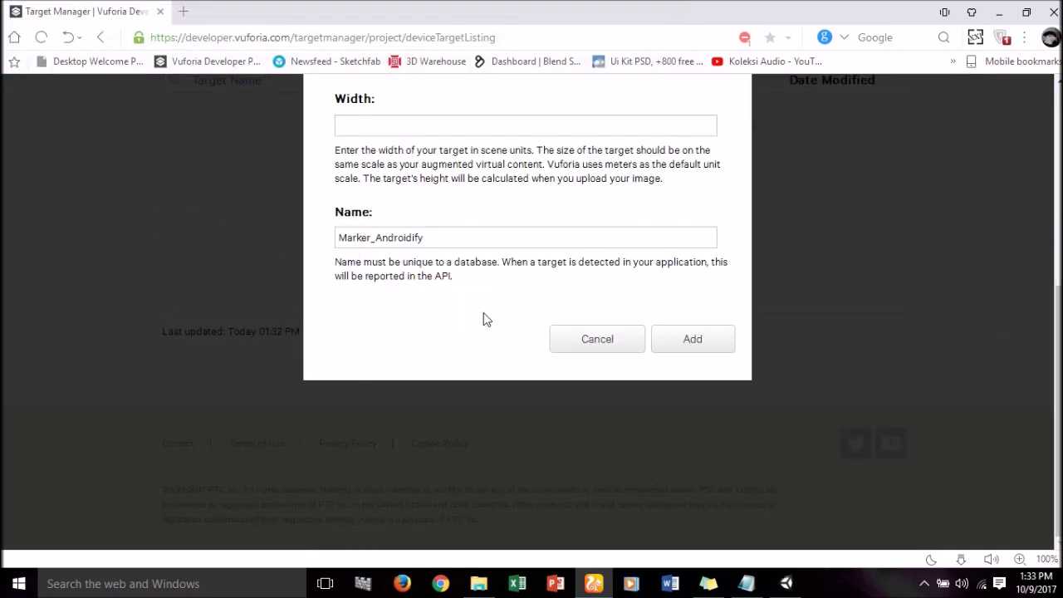
pyautogui.scroll(3, 489, 265)
pyautogui.click(414, 360)
pyautogui.write('900')
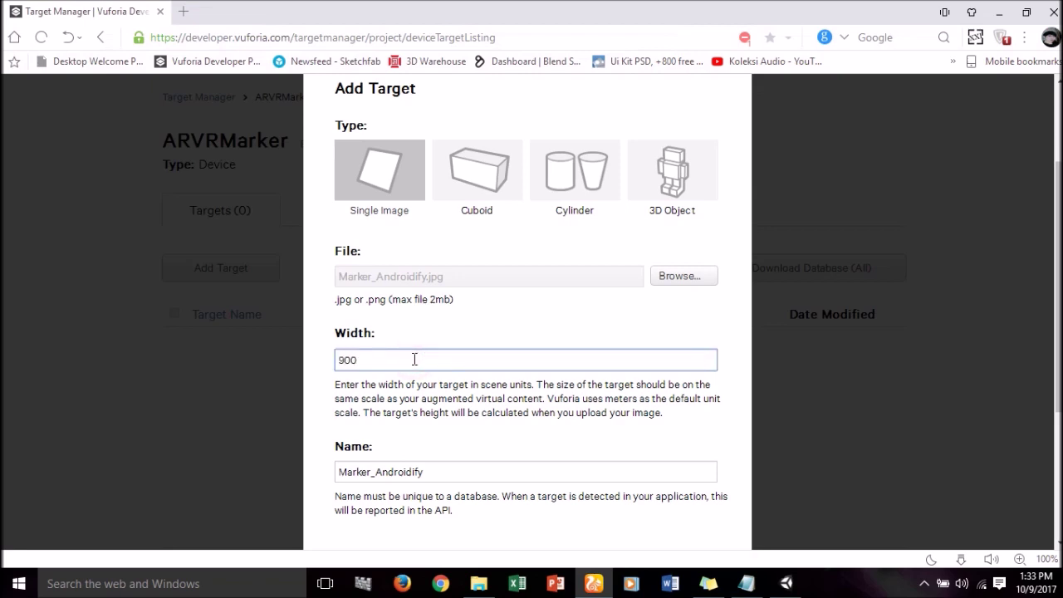
pyautogui.scroll(-2, 448, 409)
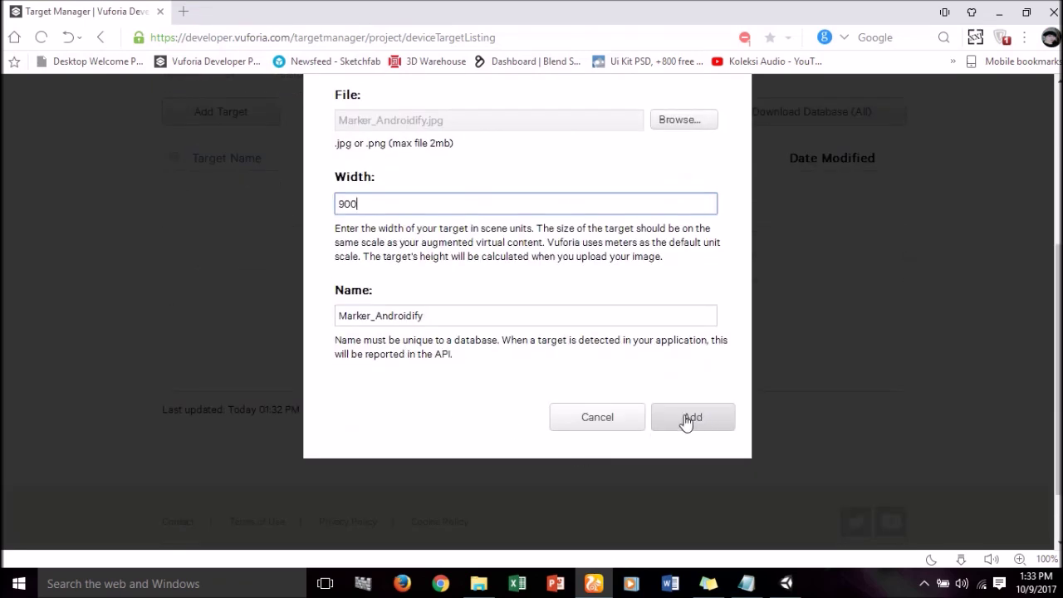
pyautogui.click(690, 419)
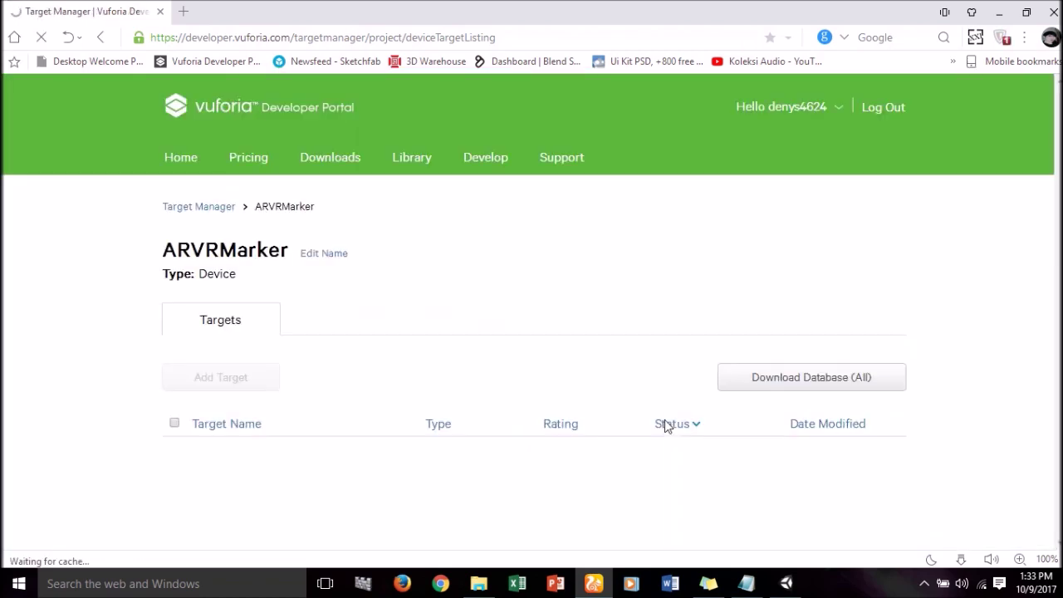
pyautogui.scroll(-1, 665, 419)
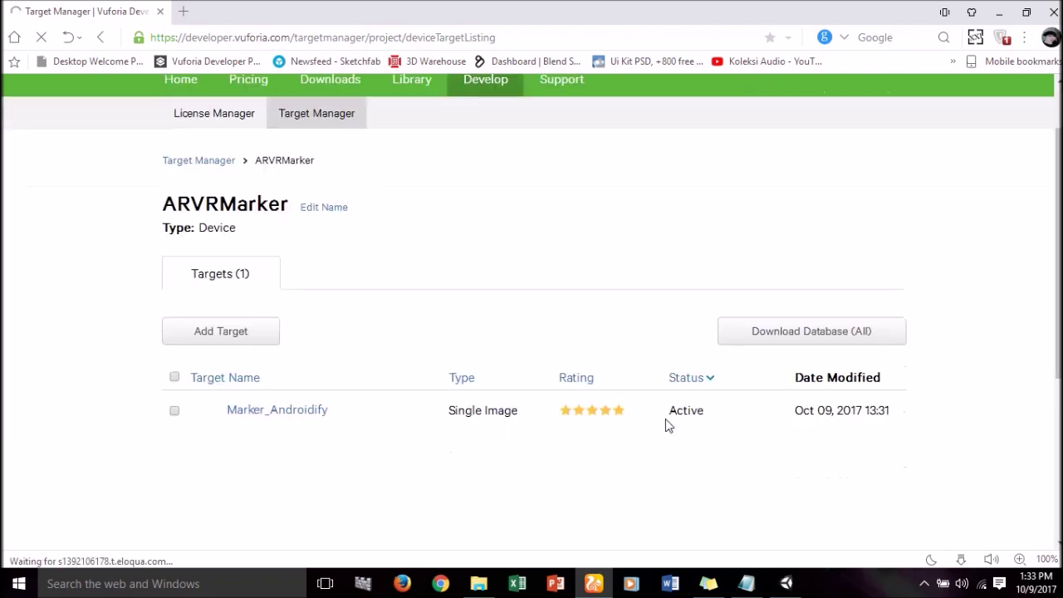
pyautogui.click(175, 412)
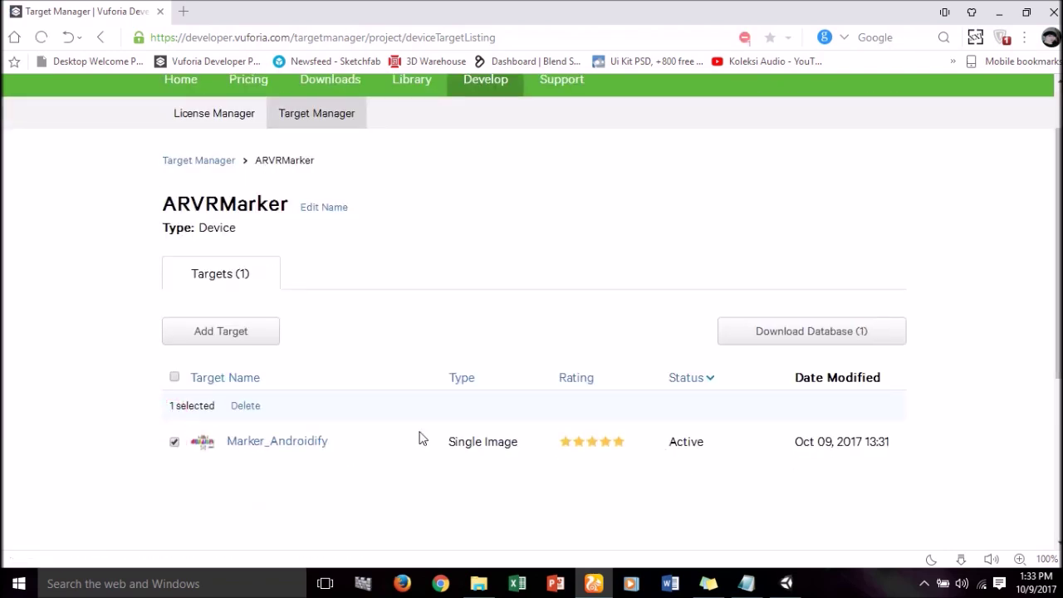
# Download the ARVRMarker database for the Unity Editor as ARVRMarker.unitypackage
pyautogui.click(812, 336)
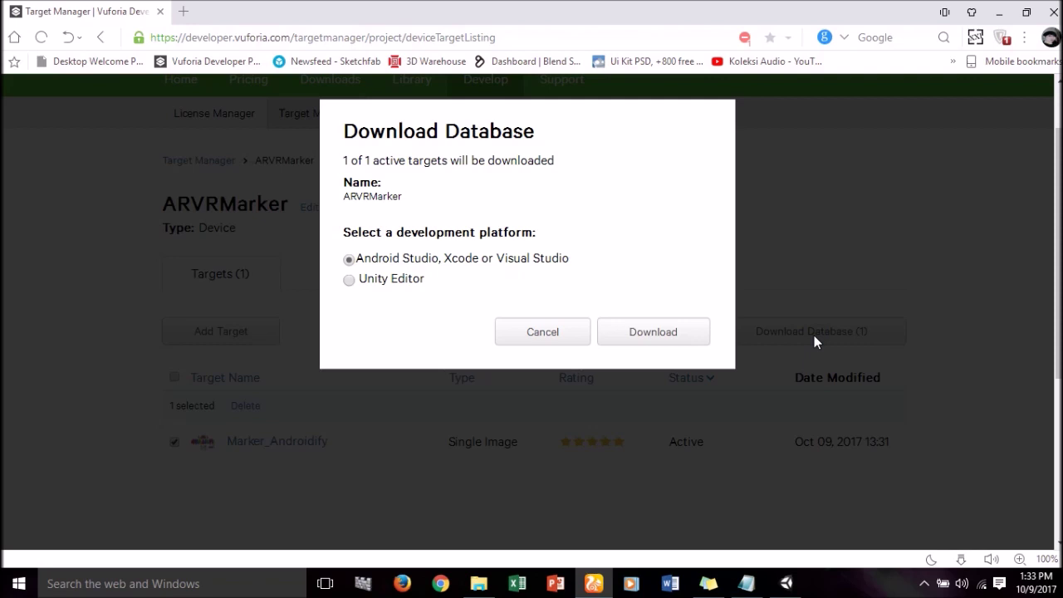
pyautogui.click(384, 282)
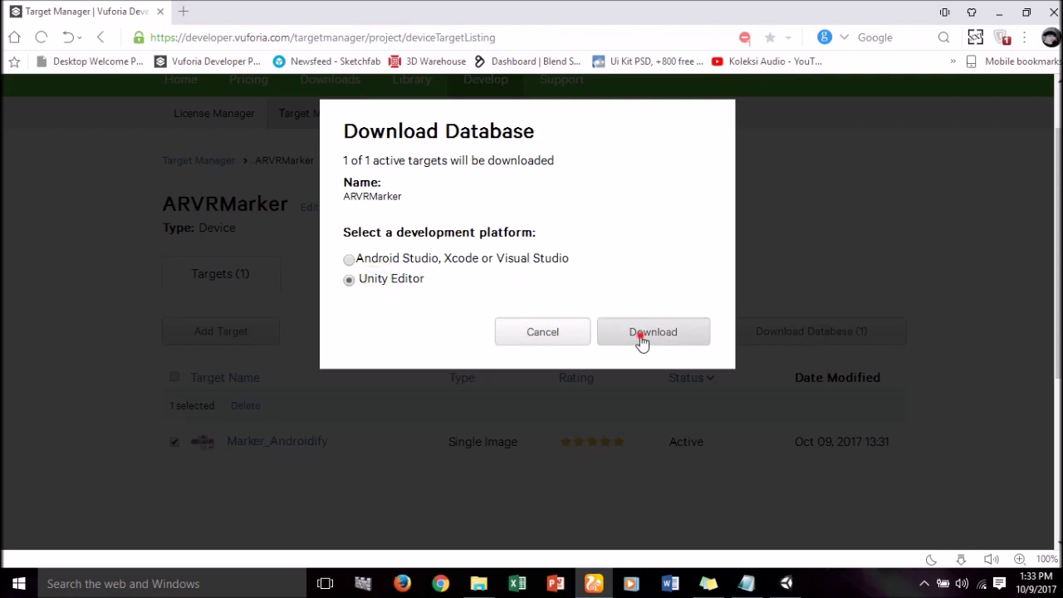
pyautogui.click(641, 339)
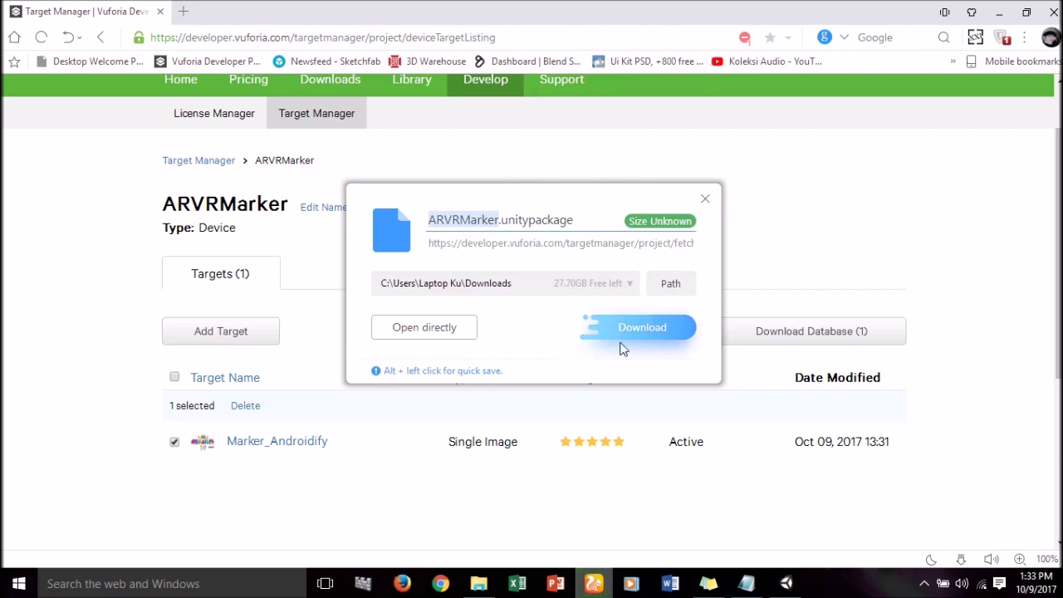
pyautogui.click(629, 335)
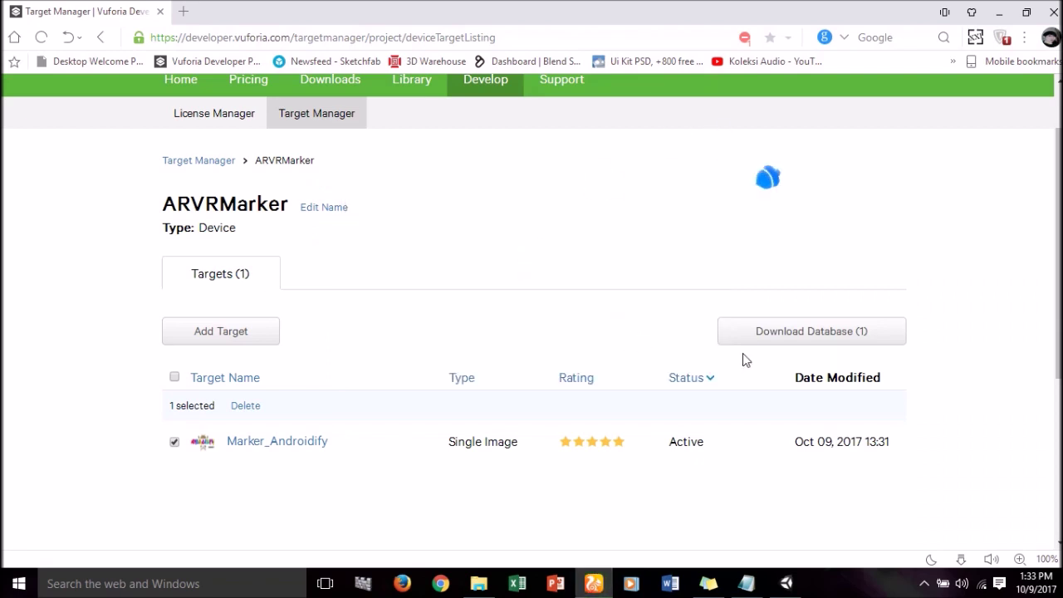
# Locate ARVRMarker.unitypackage in the Downloads folder, then switch back to Unity
pyautogui.click(961, 559)
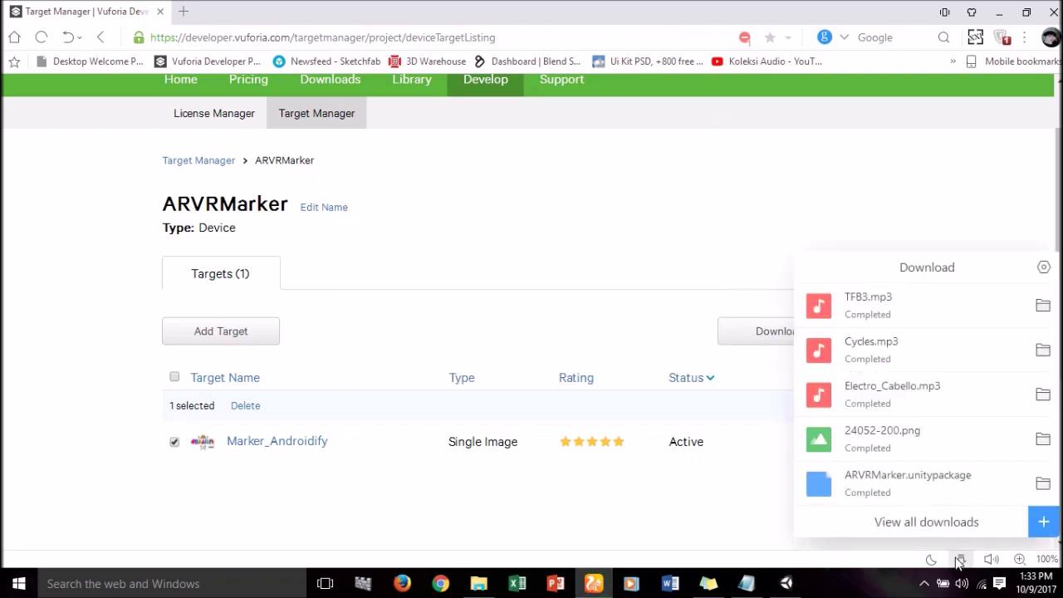
pyautogui.click(1043, 483)
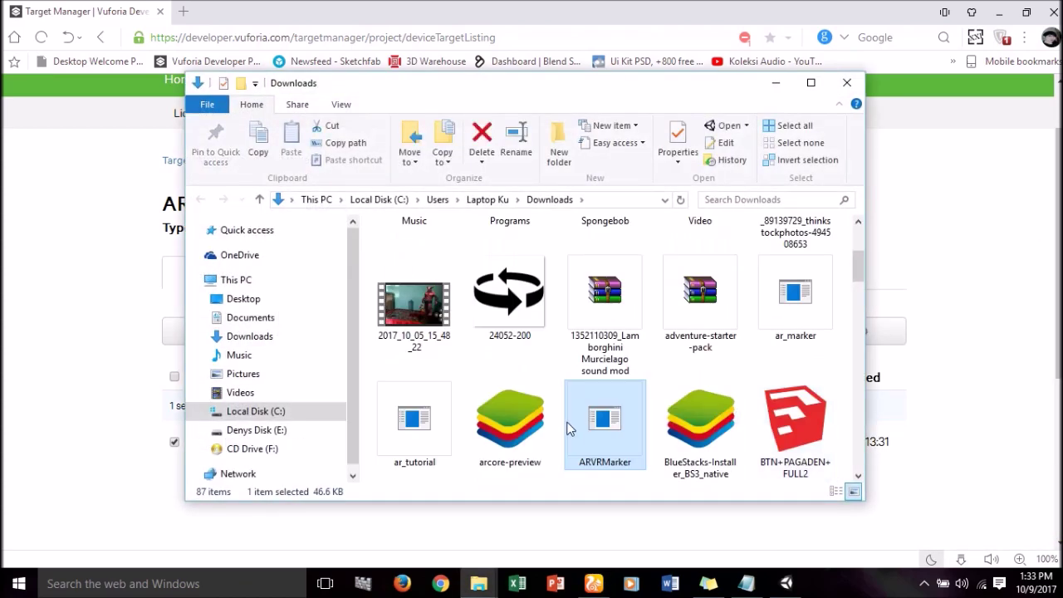
pyautogui.click(1000, 13)
pyautogui.click(786, 584)
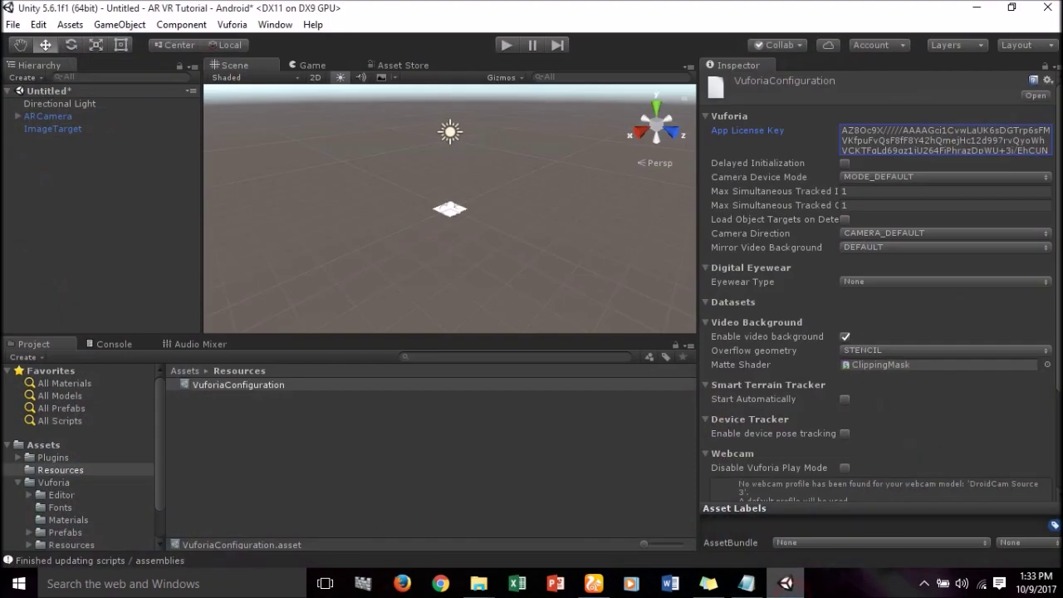
# Import ARVRMarker.unitypackage from Downloads as a custom package, bringing in all its files
pyautogui.click(46, 143)
pyautogui.click(93, 26)
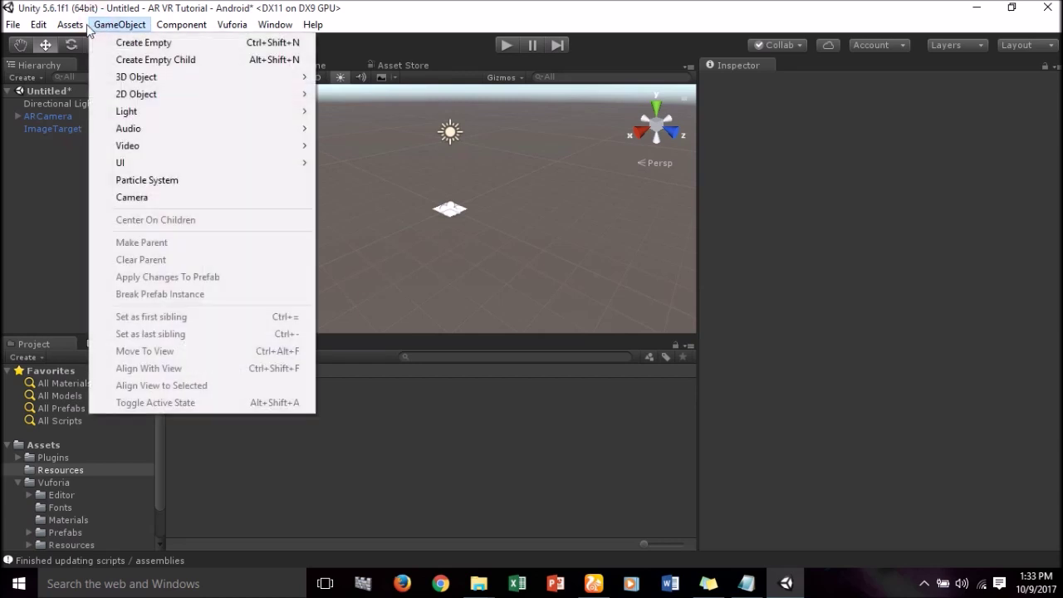
pyautogui.moveTo(71, 25)
pyautogui.moveTo(117, 159)
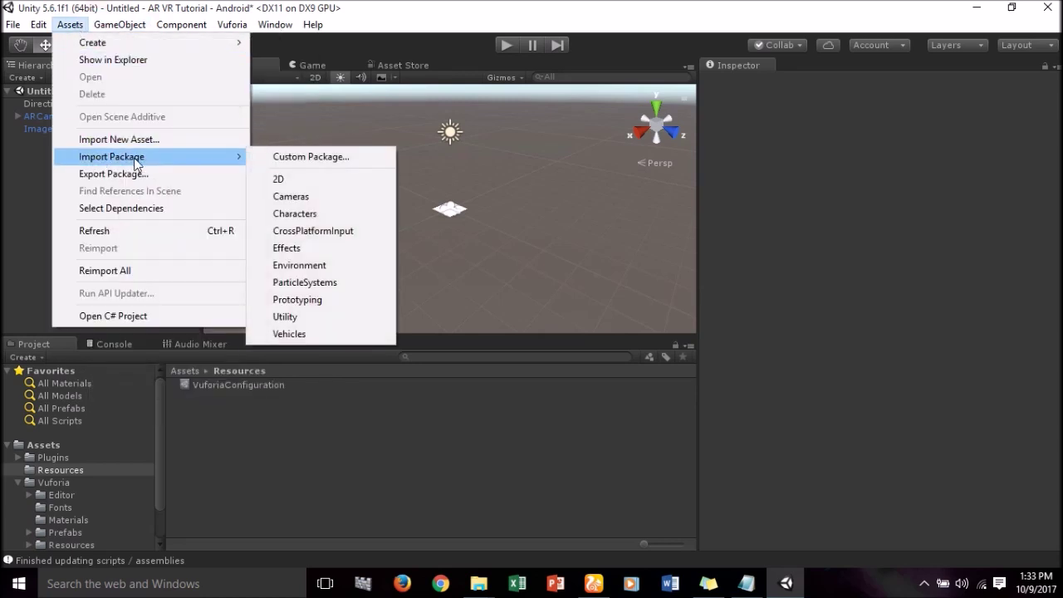
pyautogui.click(290, 159)
pyautogui.scroll(-2, 332, 216)
pyautogui.scroll(-1, 293, 277)
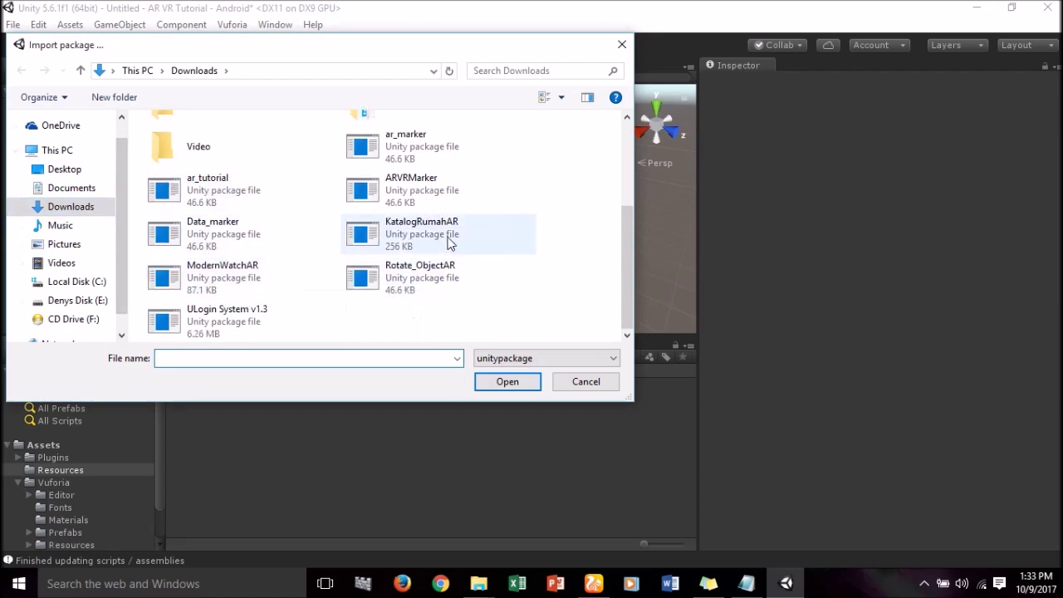
pyautogui.click(392, 195)
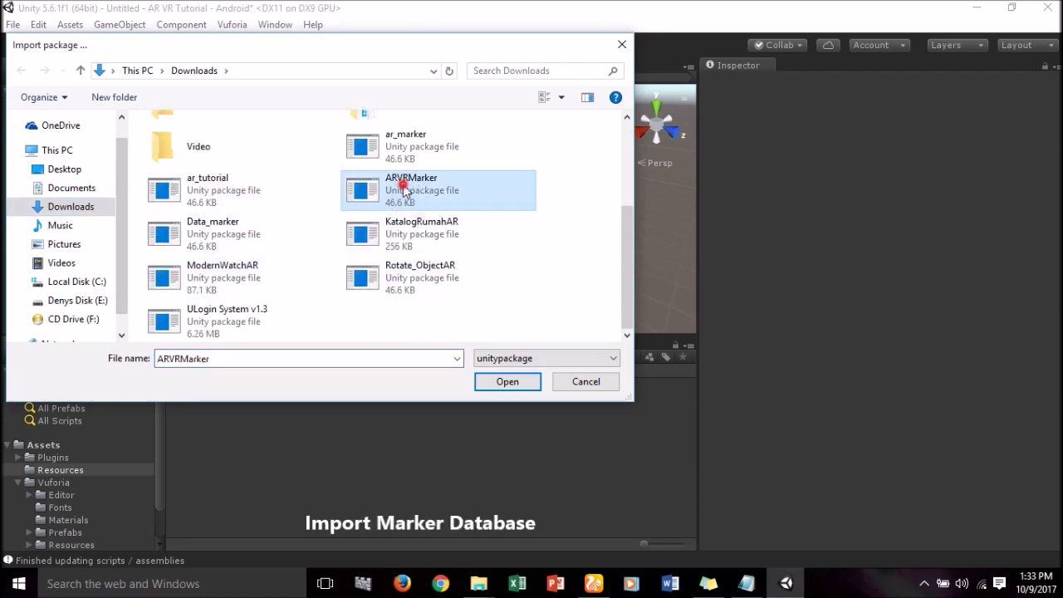
pyautogui.doubleClick(409, 184)
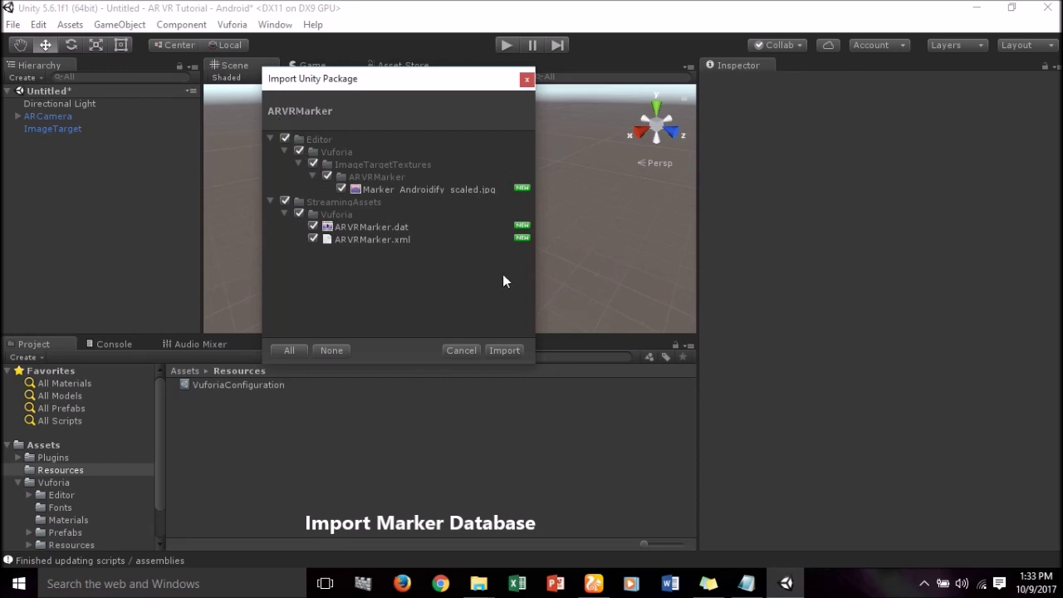
pyautogui.click(519, 351)
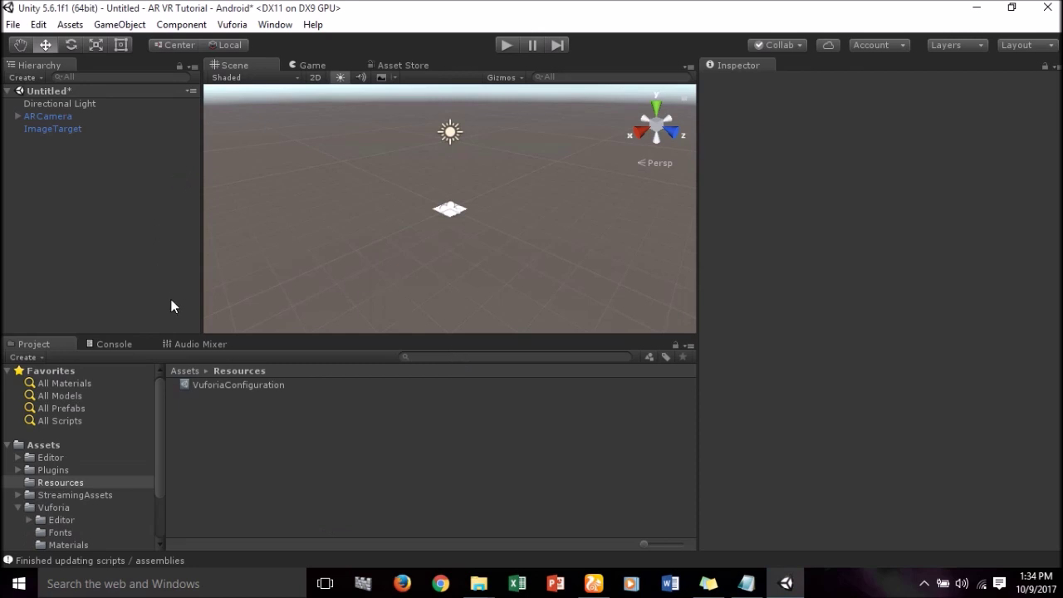
pyautogui.click(183, 370)
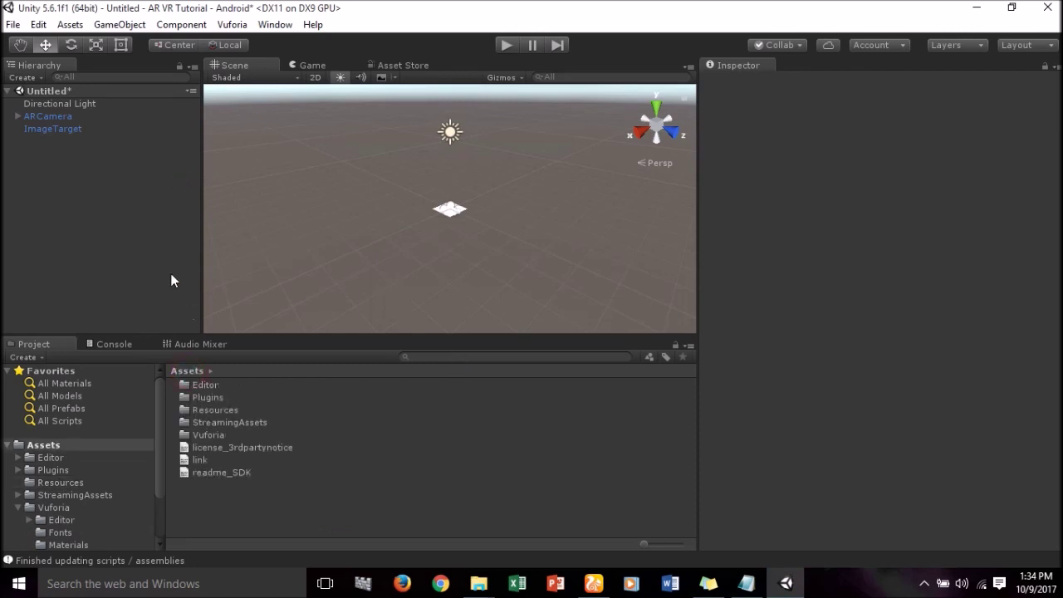
# In ARCamera's Vuforia configuration, load and activate the ARVRMarker database
pyautogui.click(62, 117)
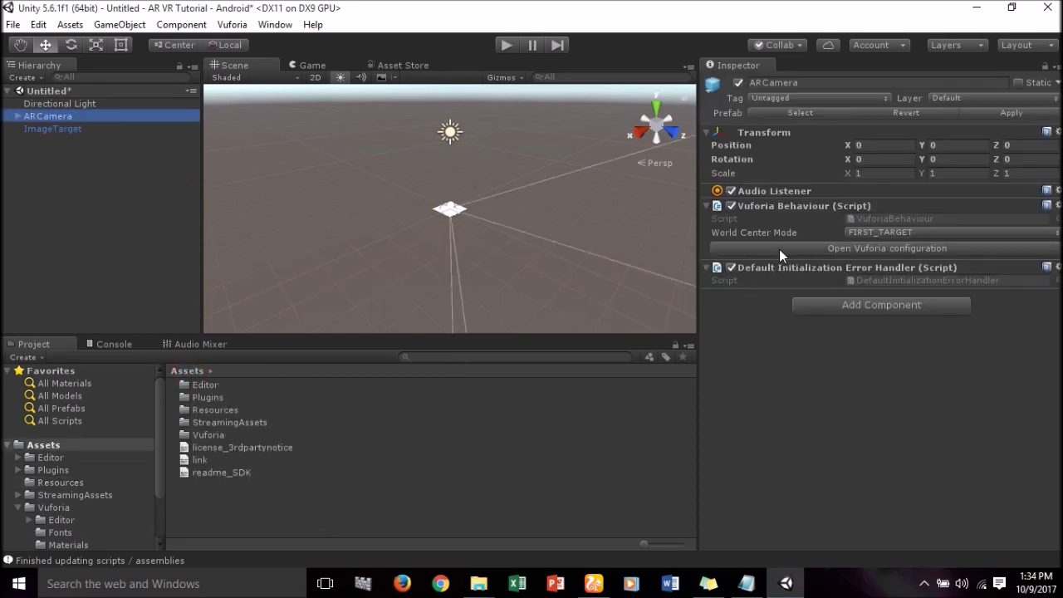
pyautogui.click(781, 249)
pyautogui.scroll(-2, 857, 343)
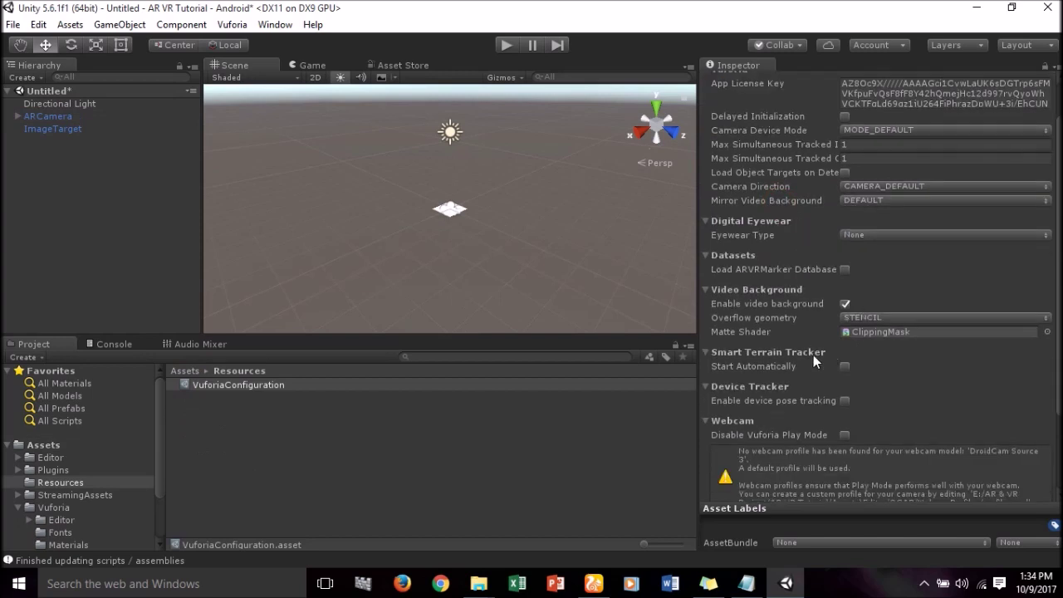
pyautogui.click(842, 270)
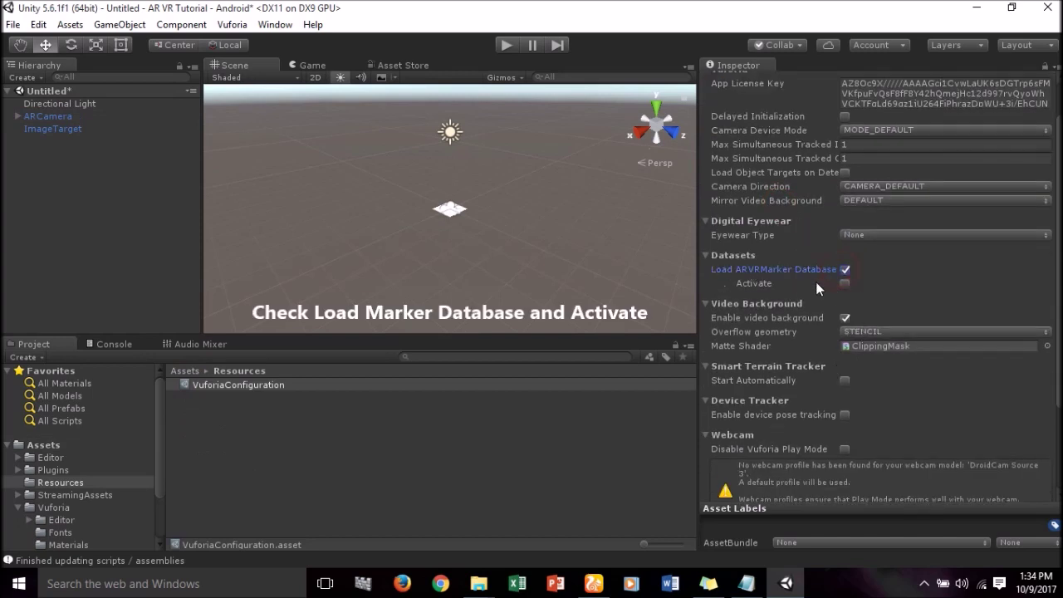
pyautogui.click(845, 284)
# Select ImageTarget and bring up its Database choices
pyautogui.click(74, 131)
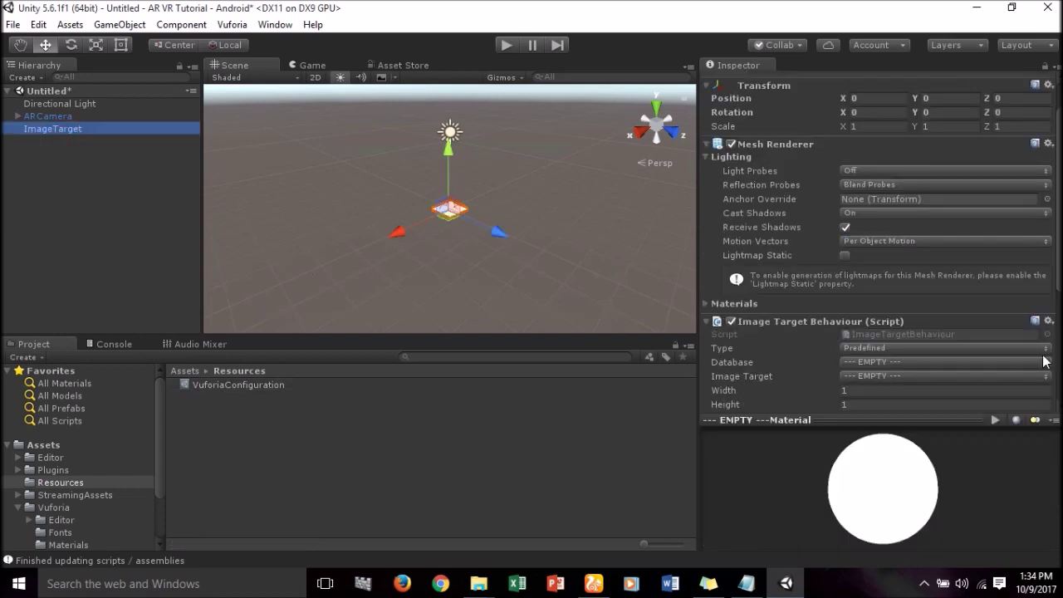
pyautogui.scroll(-2, 953, 332)
pyautogui.click(895, 317)
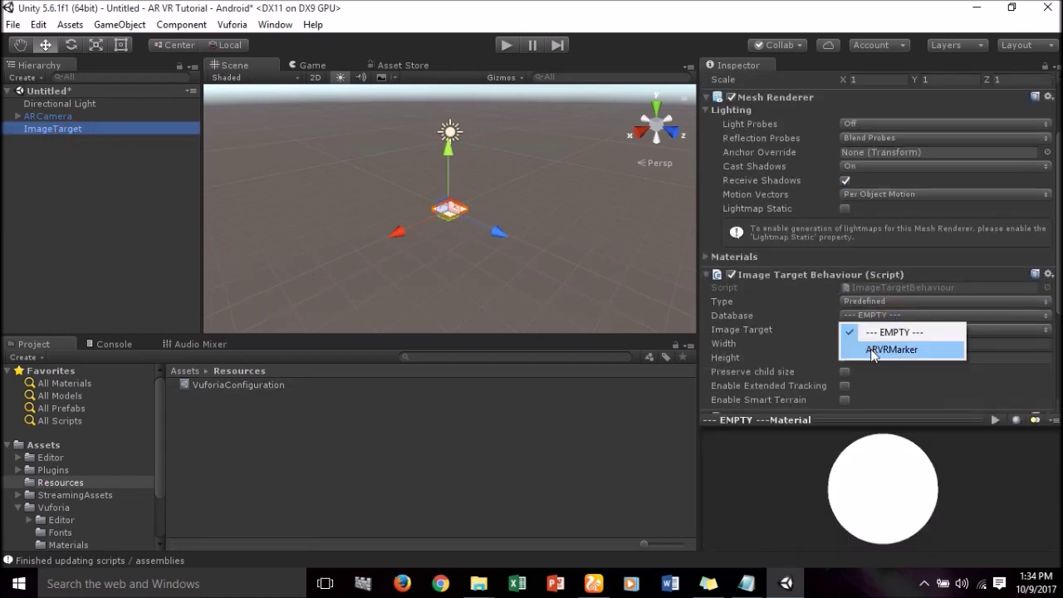
# Assign the ARVRMarker database to the ImageTarget and view the scene from the top
pyautogui.click(872, 351)
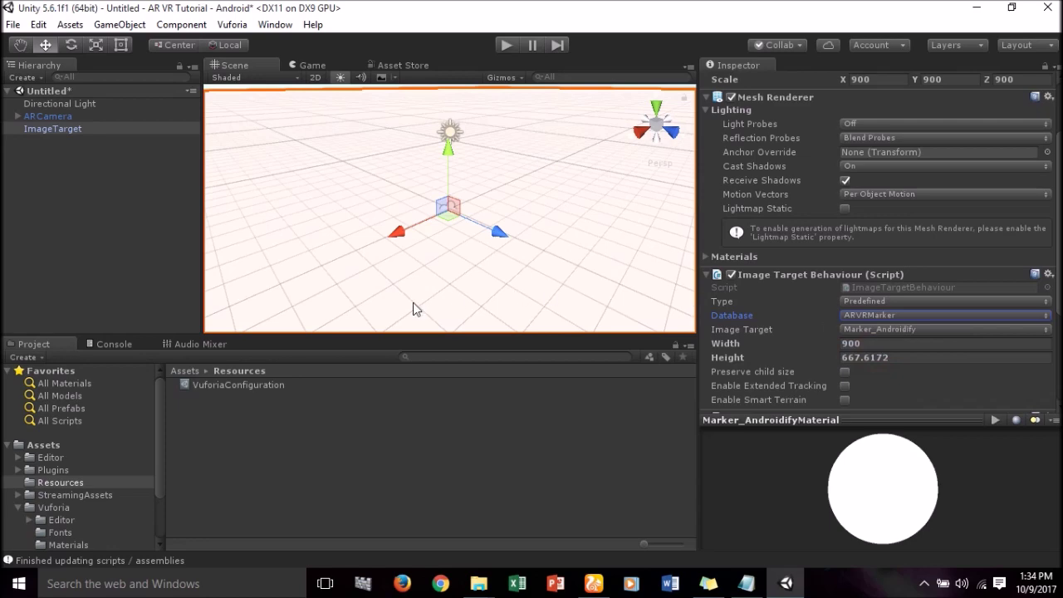
pyautogui.click(188, 370)
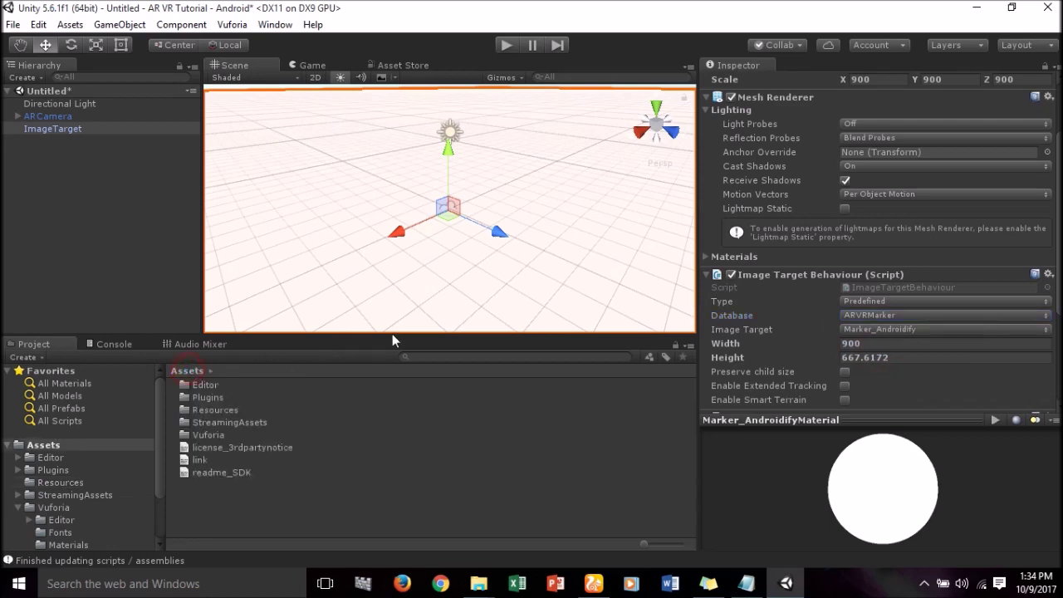
pyautogui.click(659, 110)
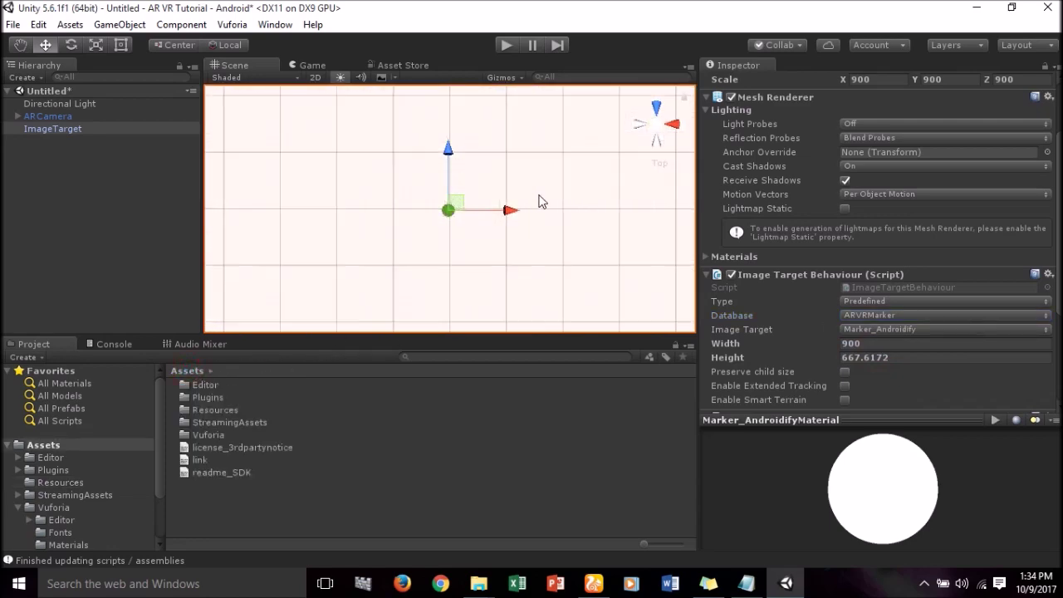
pyautogui.scroll(-2, 539, 196)
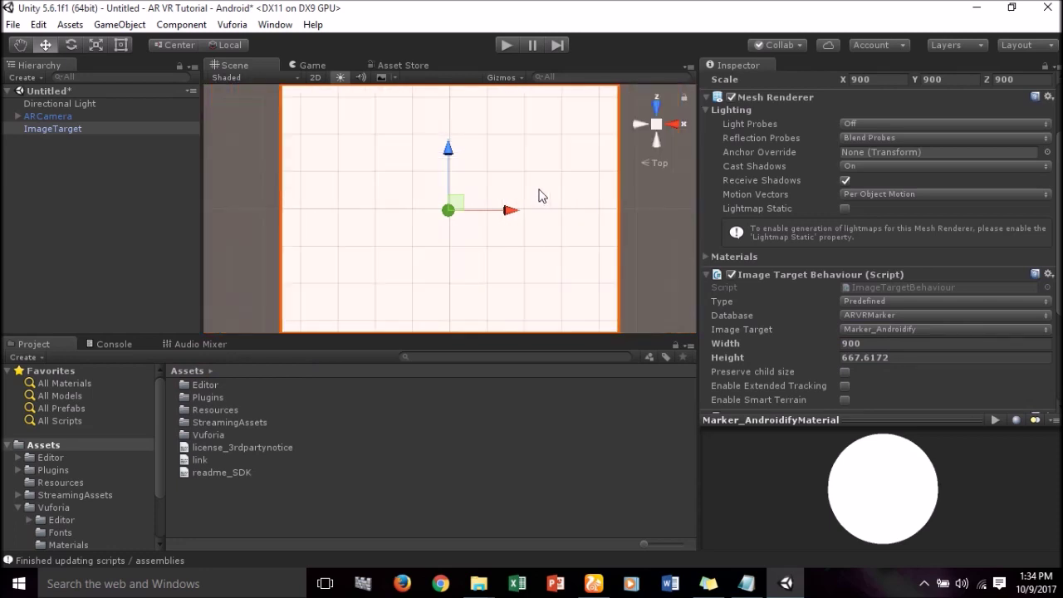
pyautogui.scroll(-1, 538, 196)
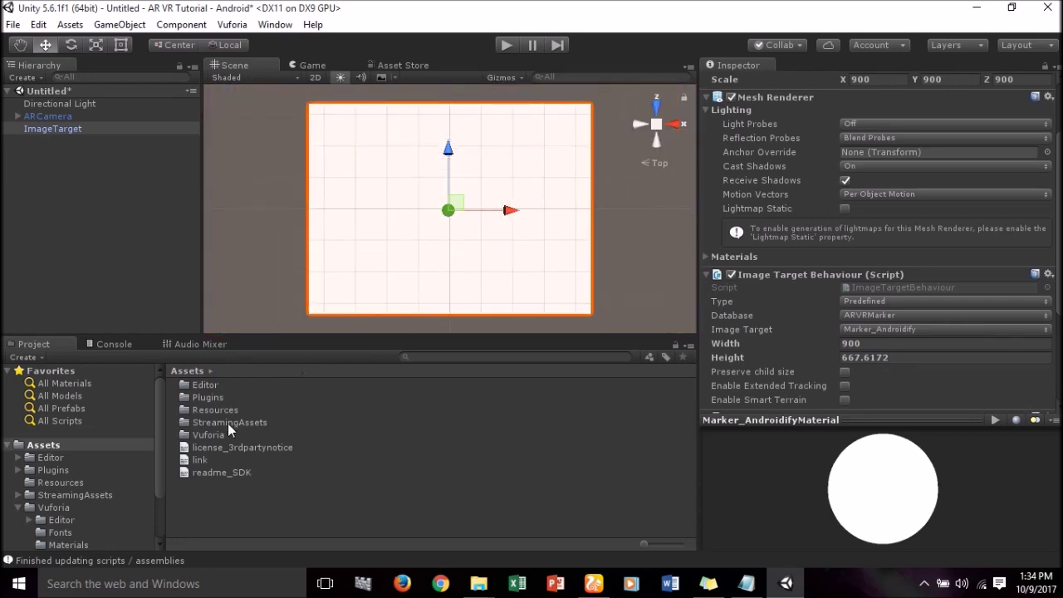
# Browse to Assets/Editor/Vuforia/ImageTargetTextures/ARVRMarker and select Marker_Androidify_scaled
pyautogui.click(206, 385)
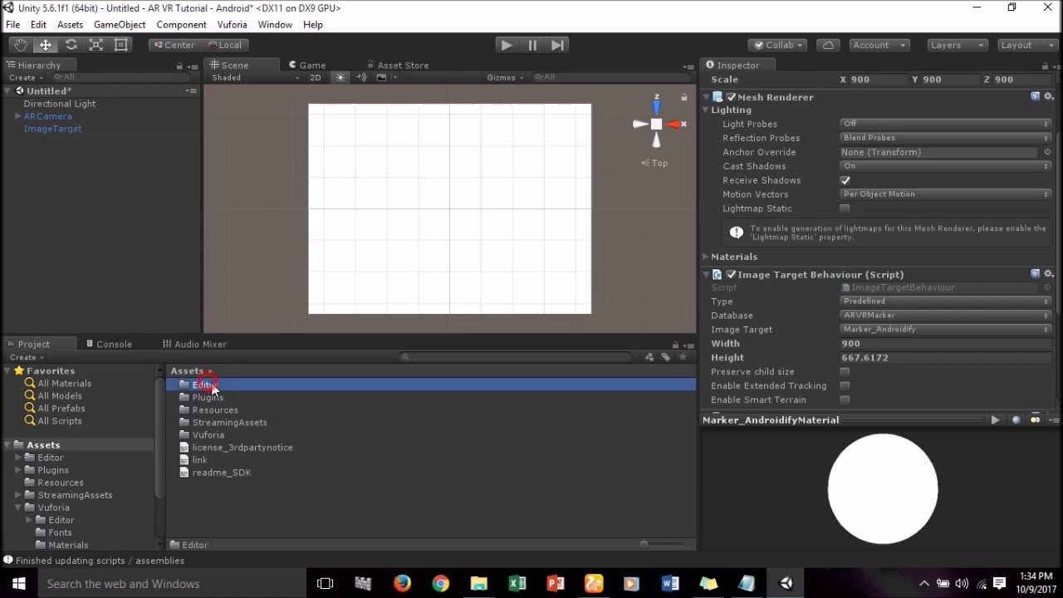
pyautogui.doubleClick(223, 387)
pyautogui.click(205, 388)
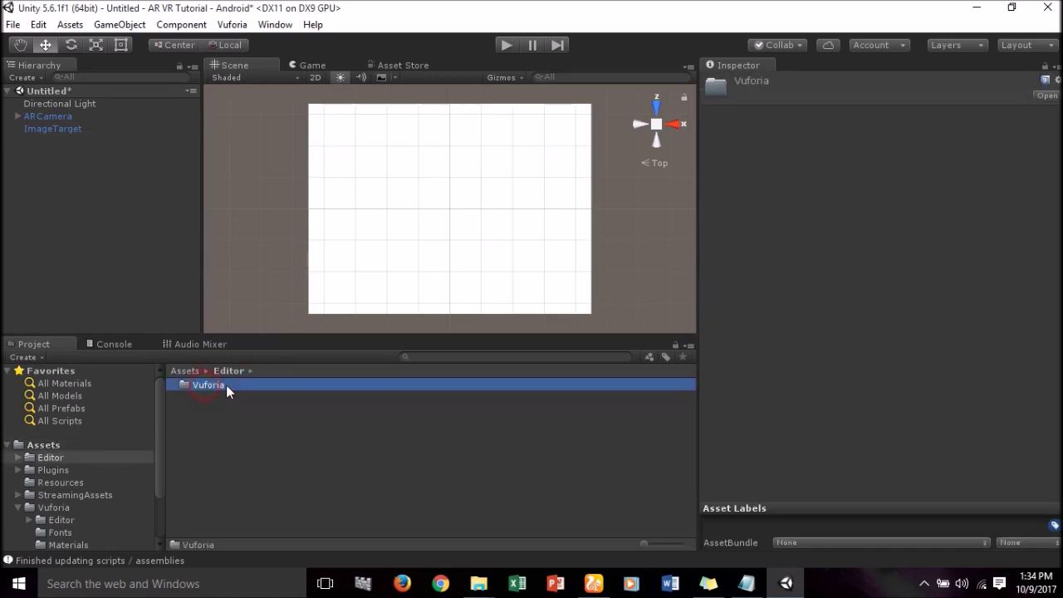
pyautogui.doubleClick(216, 388)
pyautogui.click(223, 388)
pyautogui.doubleClick(225, 388)
pyautogui.click(223, 387)
pyautogui.doubleClick(221, 387)
pyautogui.click(221, 388)
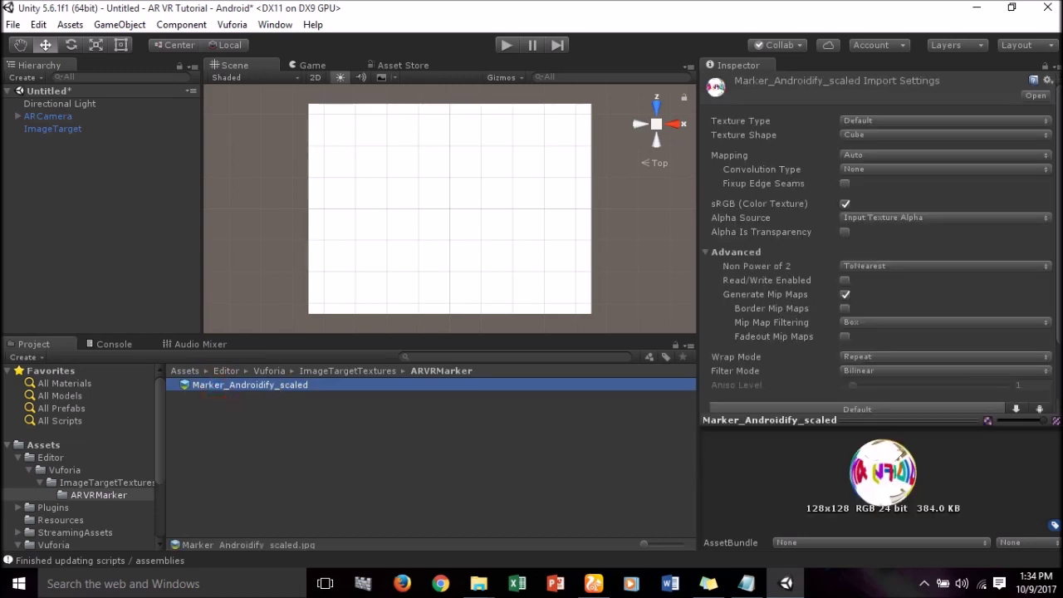
# Reset Marker_Androidify_scaled's import settings, then check the Androidify image on ImageTarget
pyautogui.click(1048, 80)
pyautogui.click(1030, 100)
pyautogui.click(203, 388)
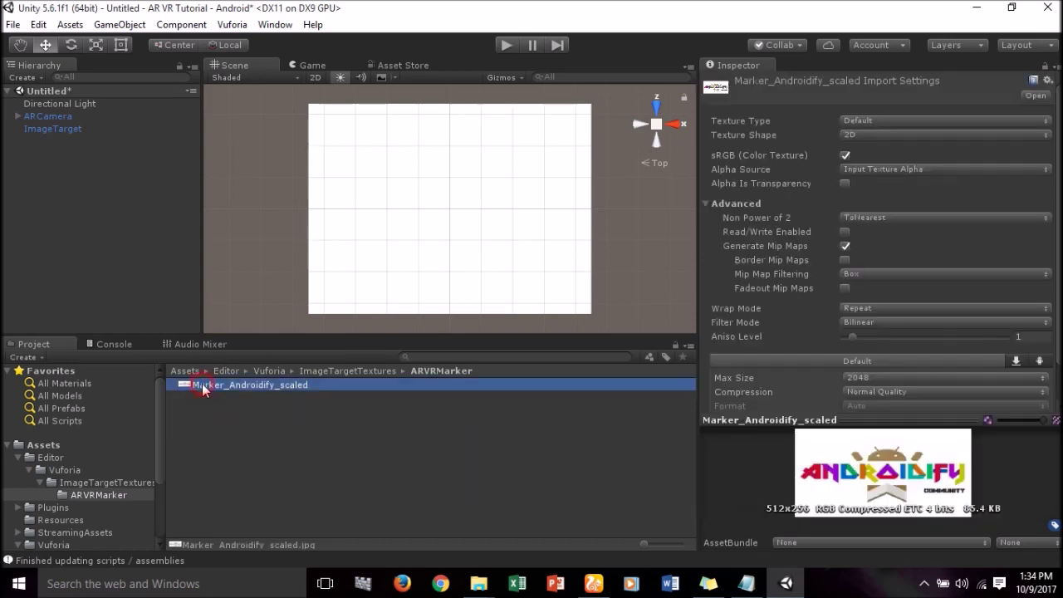
pyautogui.click(75, 130)
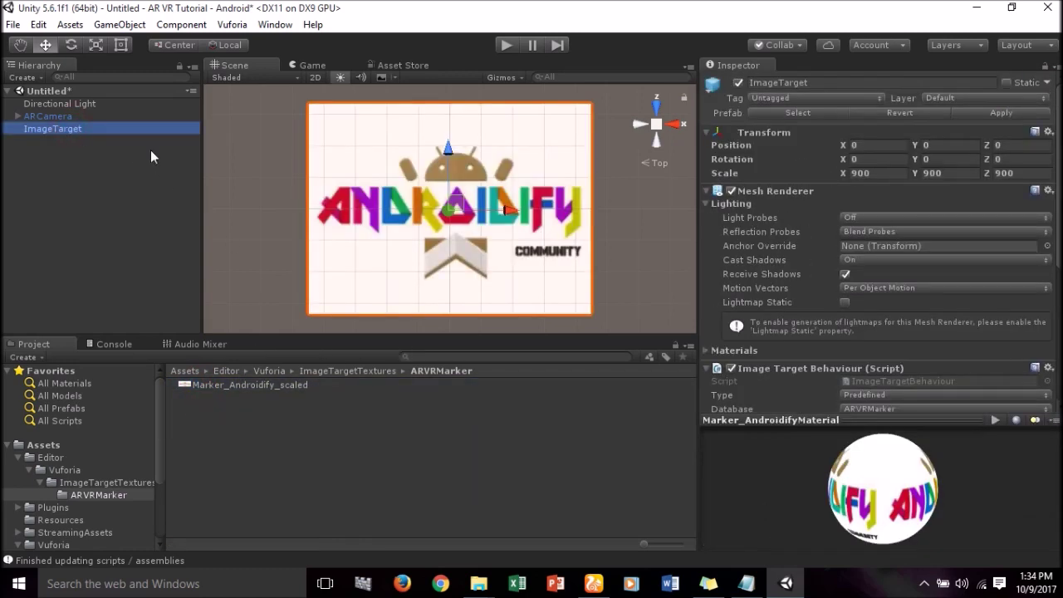
# Switch the scene to a perspective view and pan so the marker plane sits lower
pyautogui.scroll(-2, 422, 184)
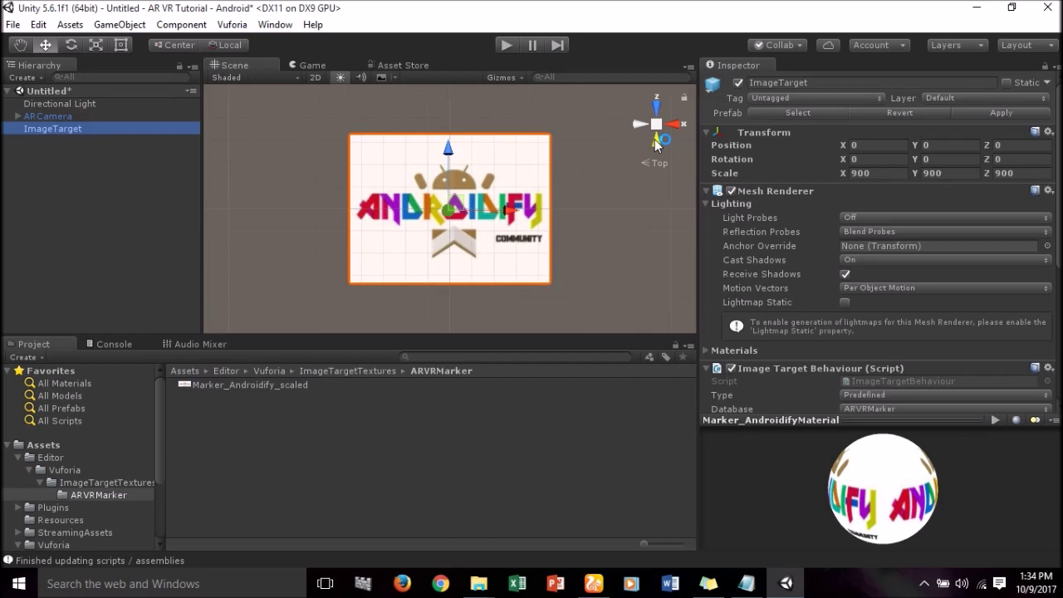
pyautogui.click(656, 139)
pyautogui.click(18, 46)
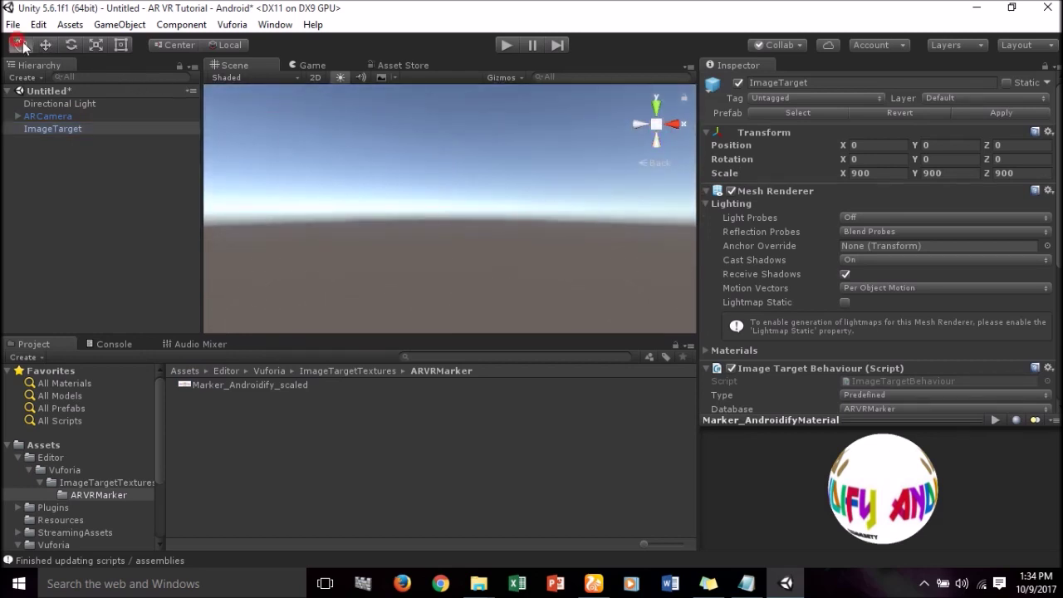
pyautogui.moveTo(427, 150); pyautogui.dragTo(430, 224)
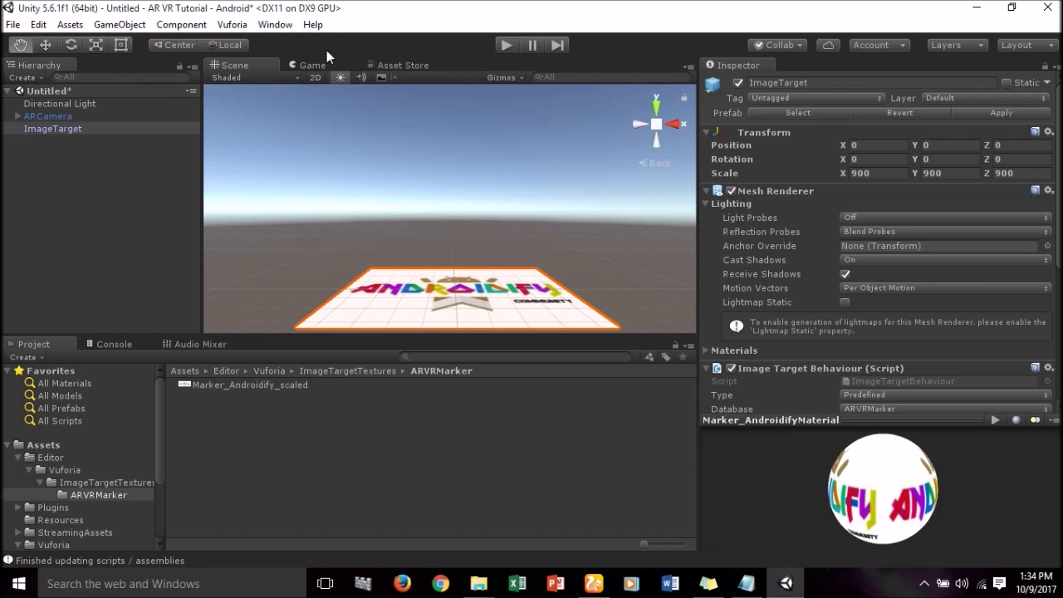
# Open the Asset Store window and maximize its panel
pyautogui.click(275, 24)
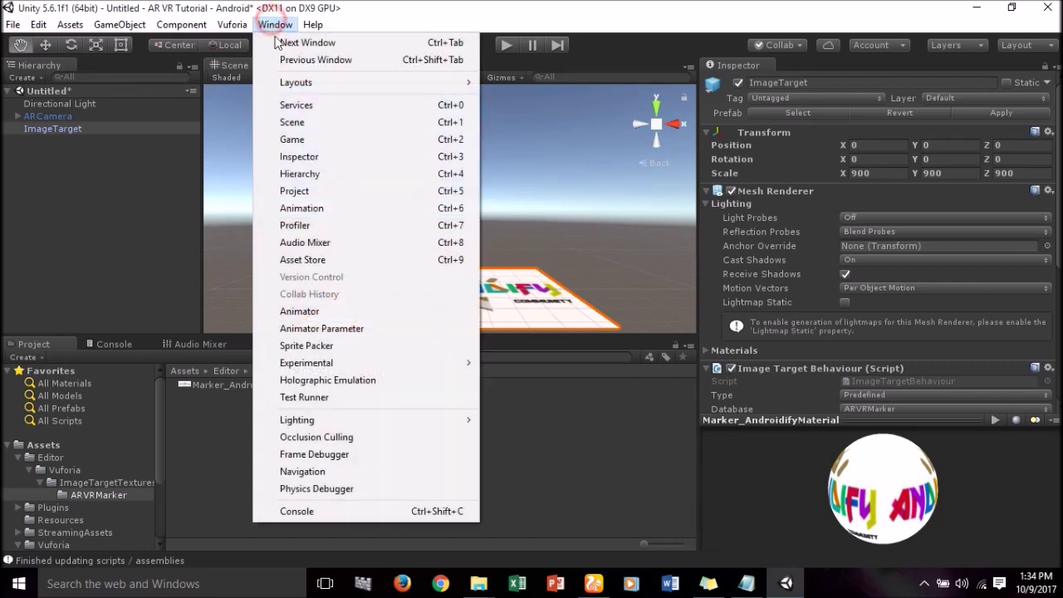
pyautogui.click(301, 261)
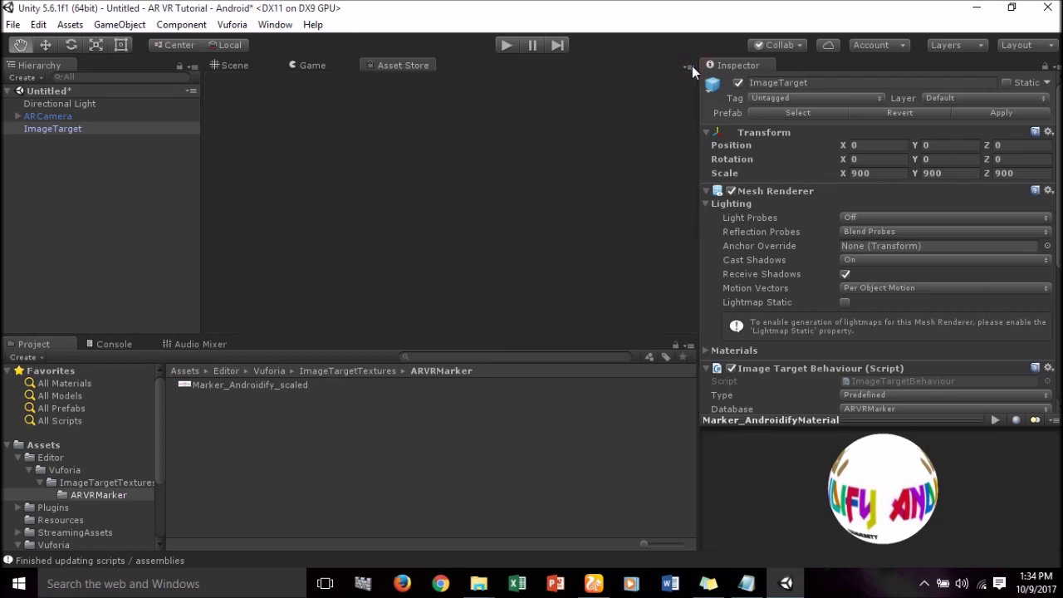
pyautogui.click(689, 67)
pyautogui.click(707, 109)
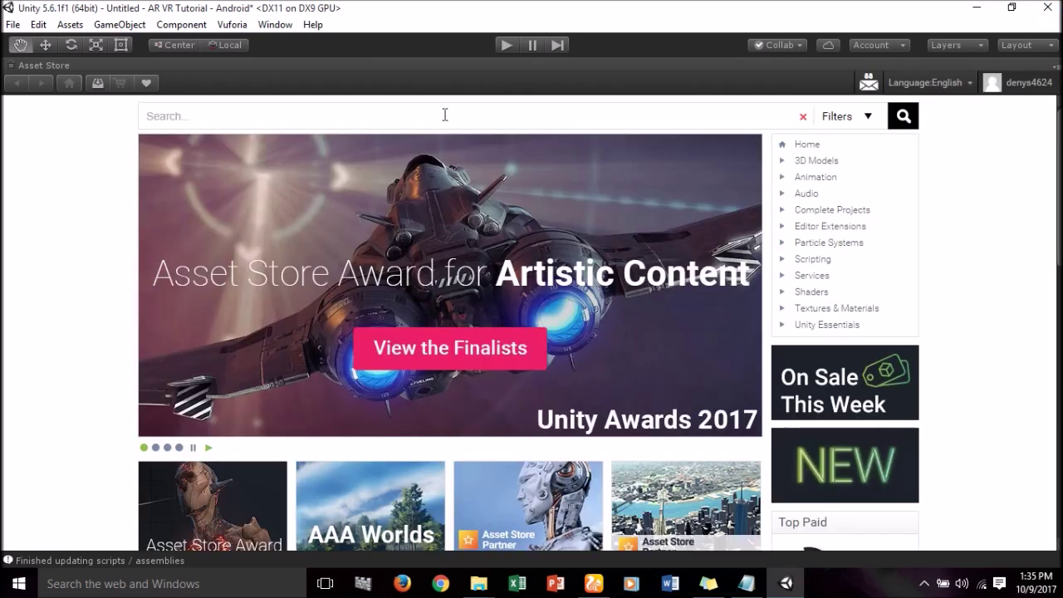
# Search the Asset Store for 'zombie' and open the free Zombie package page
pyautogui.click(444, 115)
pyautogui.write('zombie')
pyautogui.press('Return')
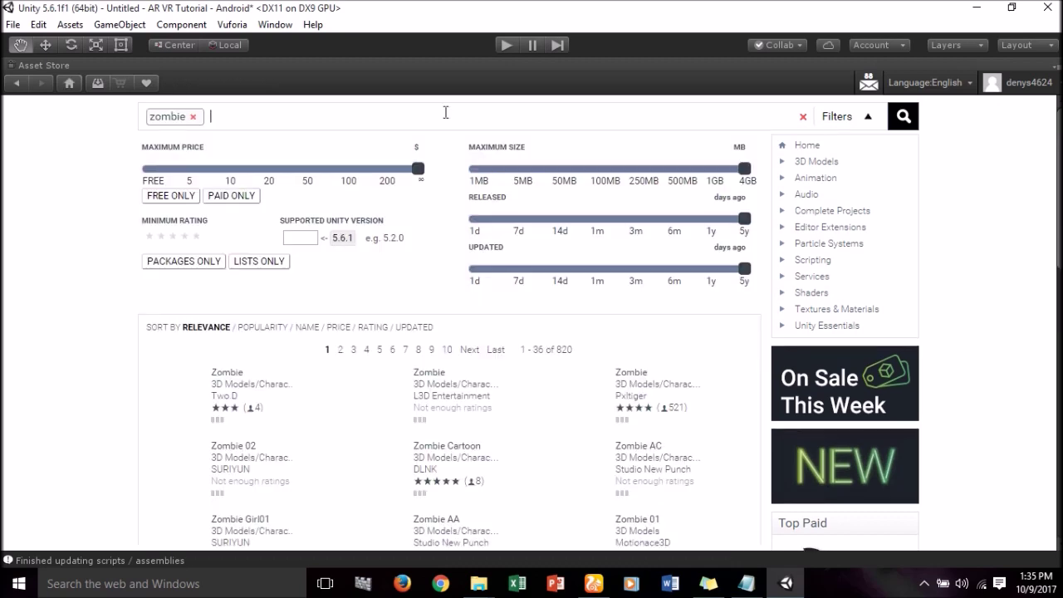
pyautogui.click(637, 370)
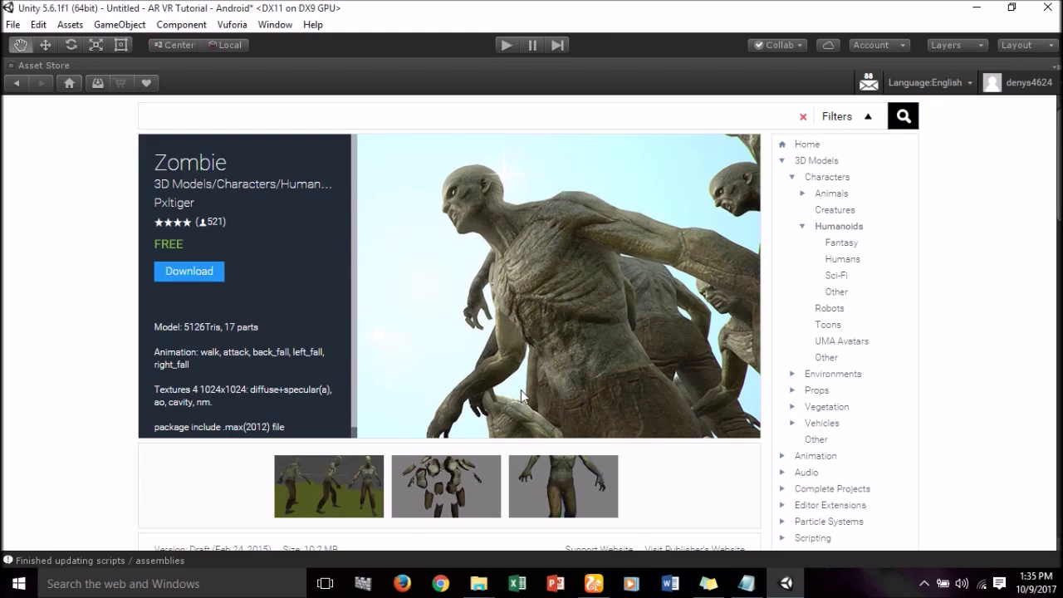
pyautogui.scroll(-2, 410, 371)
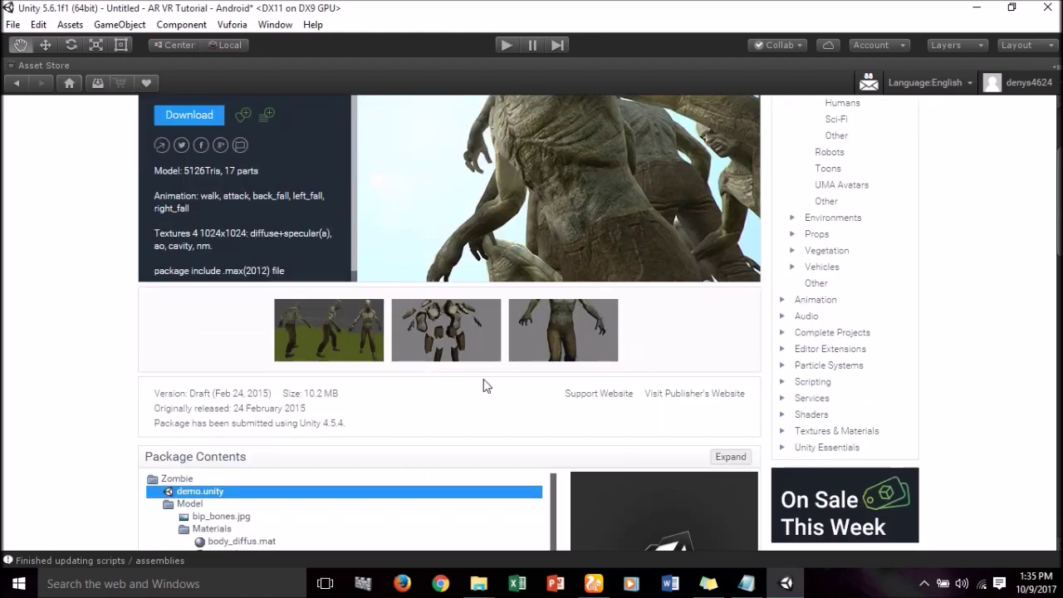
pyautogui.scroll(-2, 450, 392)
pyautogui.scroll(-3, 450, 393)
pyautogui.scroll(3, 450, 393)
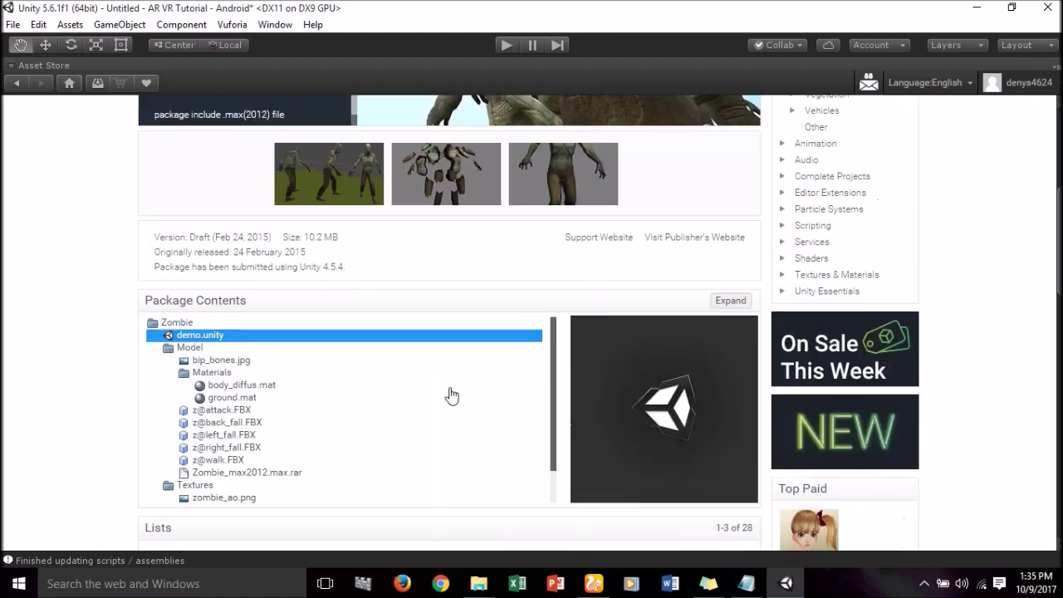
pyautogui.scroll(4, 451, 393)
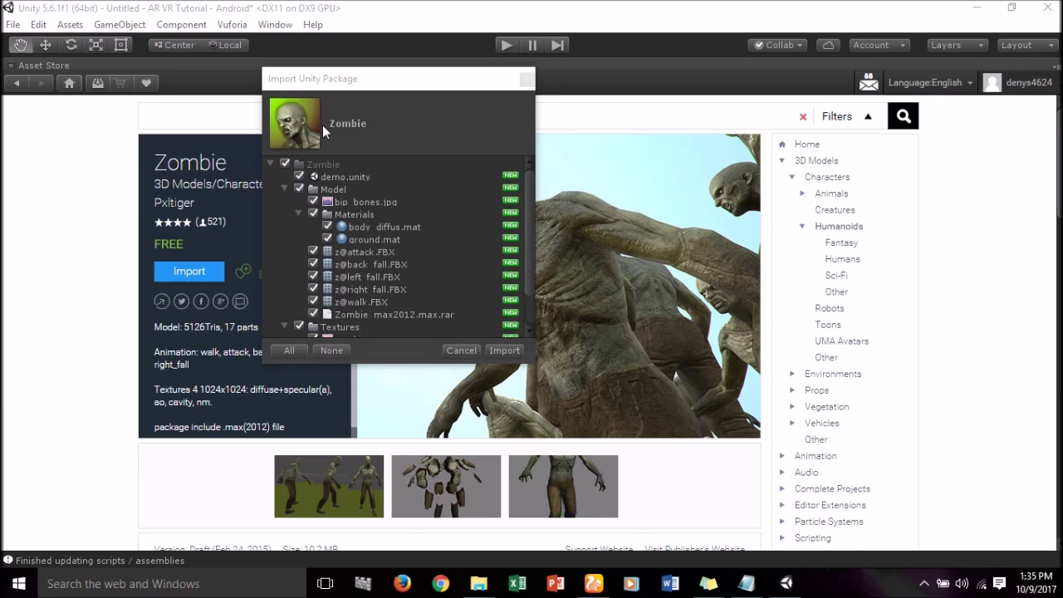
# Import all Zombie package files, un-maximize the Asset Store and return to the Scene view
pyautogui.click(494, 351)
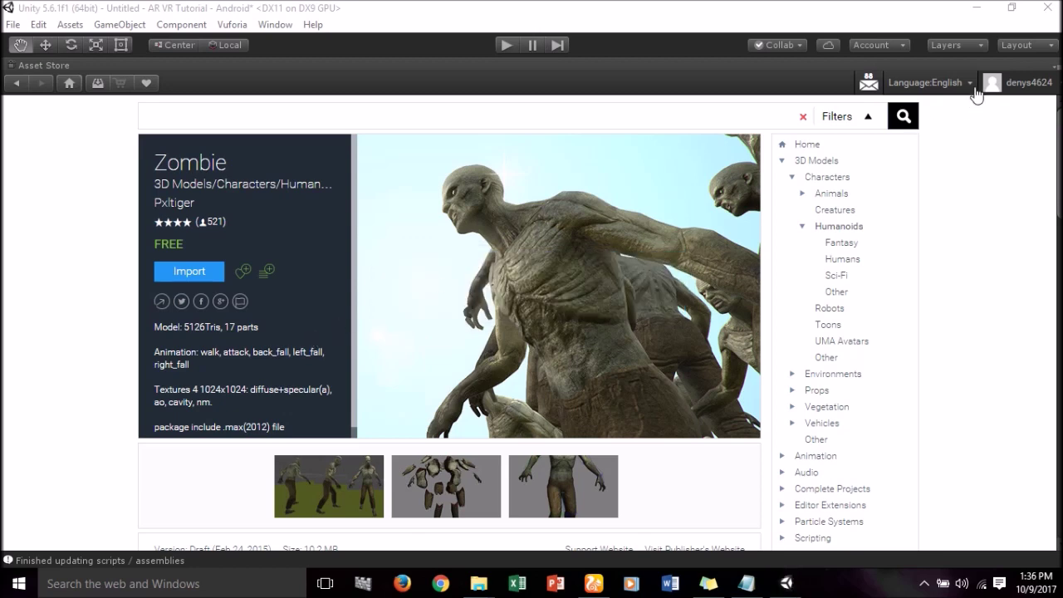
pyautogui.click(1055, 66)
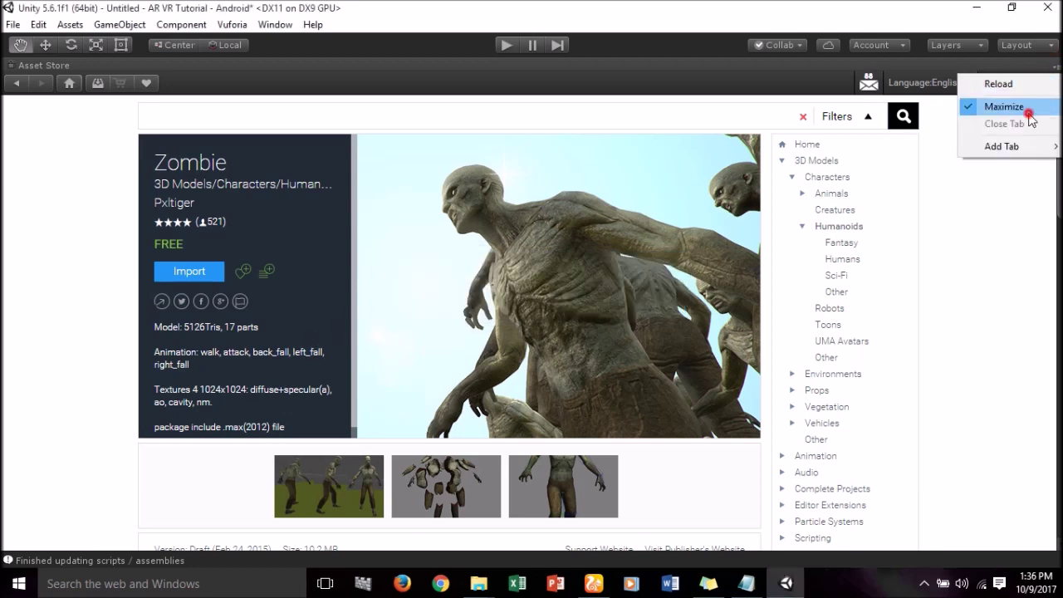
pyautogui.click(1002, 105)
pyautogui.click(241, 66)
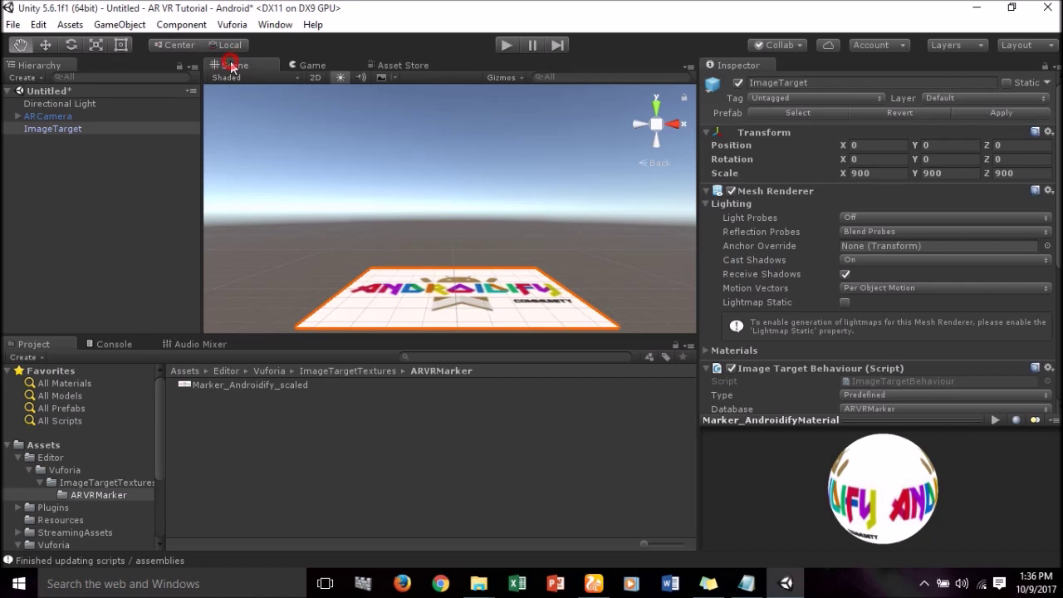
# Open Assets/Zombie/Model and select the z@walk animated model
pyautogui.click(191, 375)
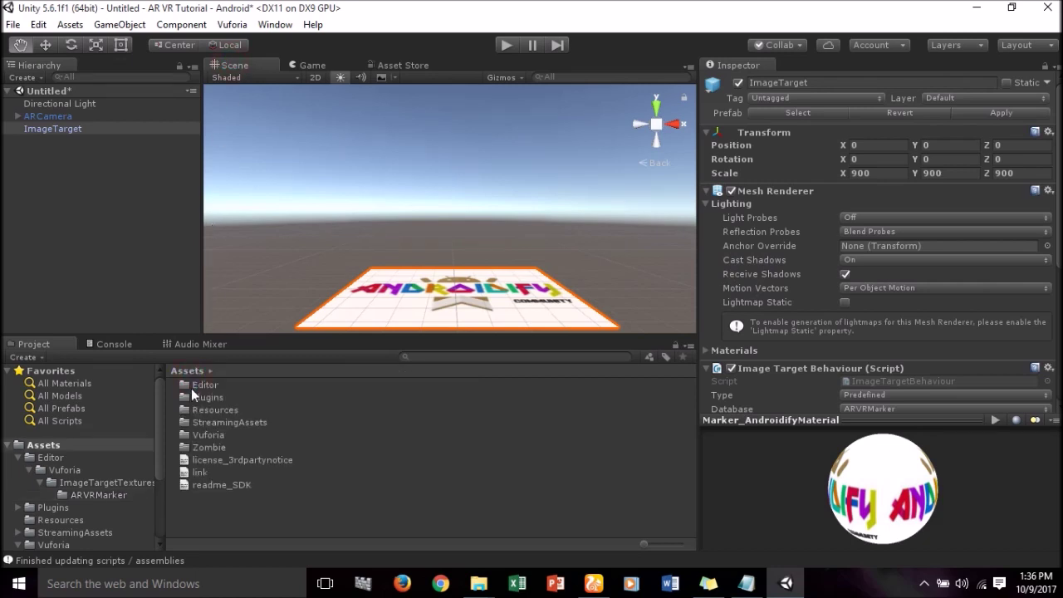
pyautogui.click(200, 447)
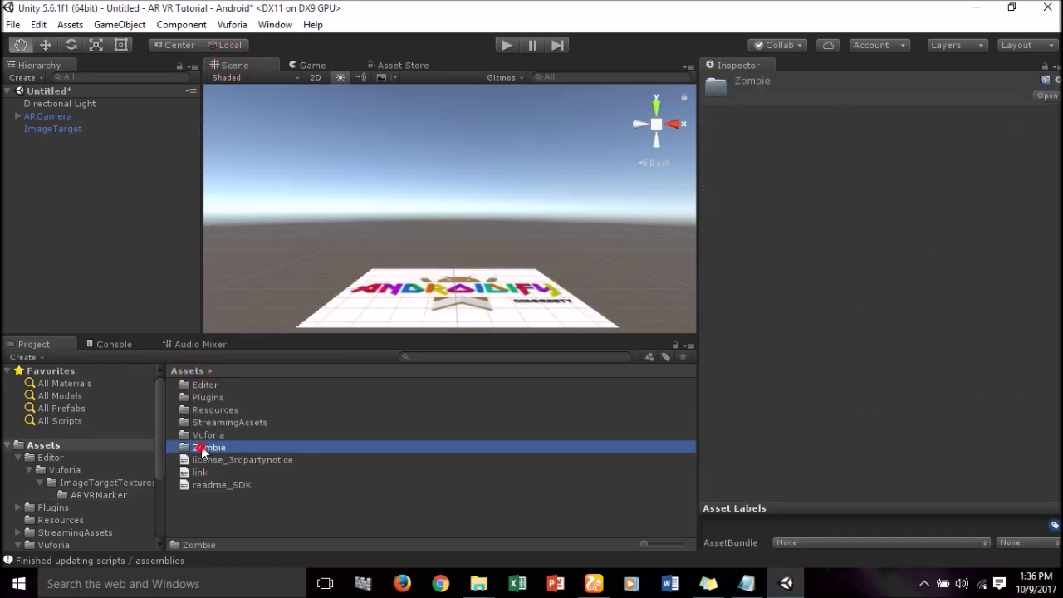
pyautogui.doubleClick(200, 447)
pyautogui.doubleClick(203, 387)
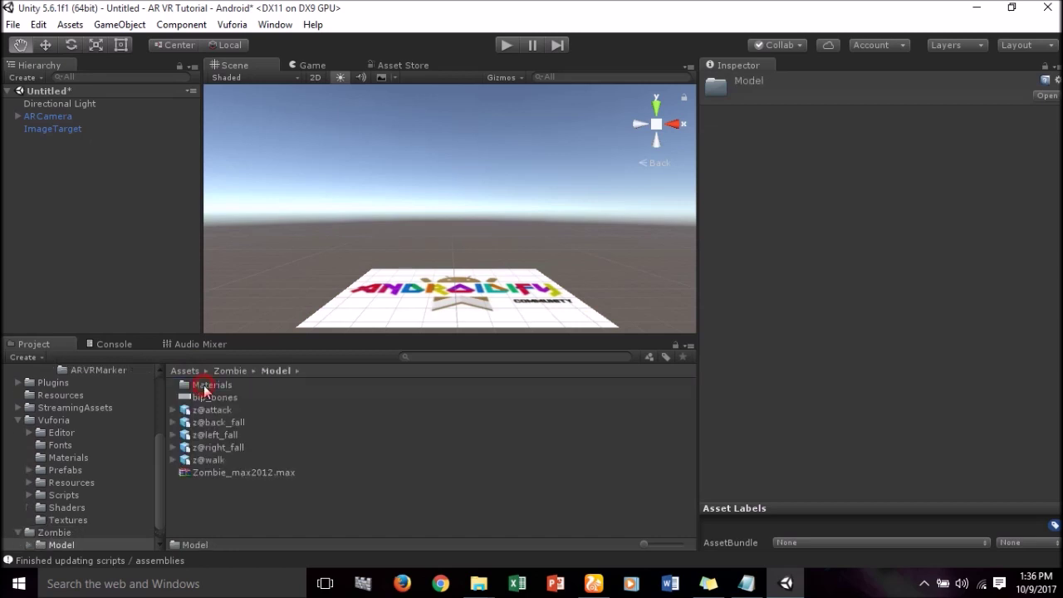
pyautogui.click(207, 461)
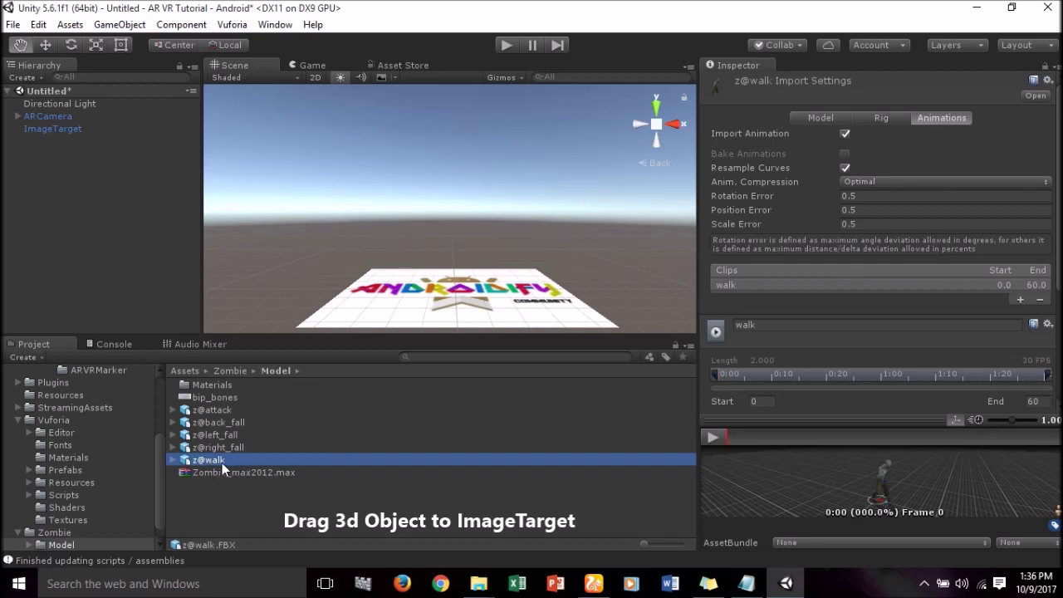
# Place z@walk under ImageTarget, scale it to 0.5 and rotate it 180° on Y
pyautogui.moveTo(220, 463)
pyautogui.mouseDown()
pyautogui.moveTo(143, 258)
pyautogui.moveTo(67, 126)
pyautogui.mouseUp()
pyautogui.scroll(-5, 373, 191)
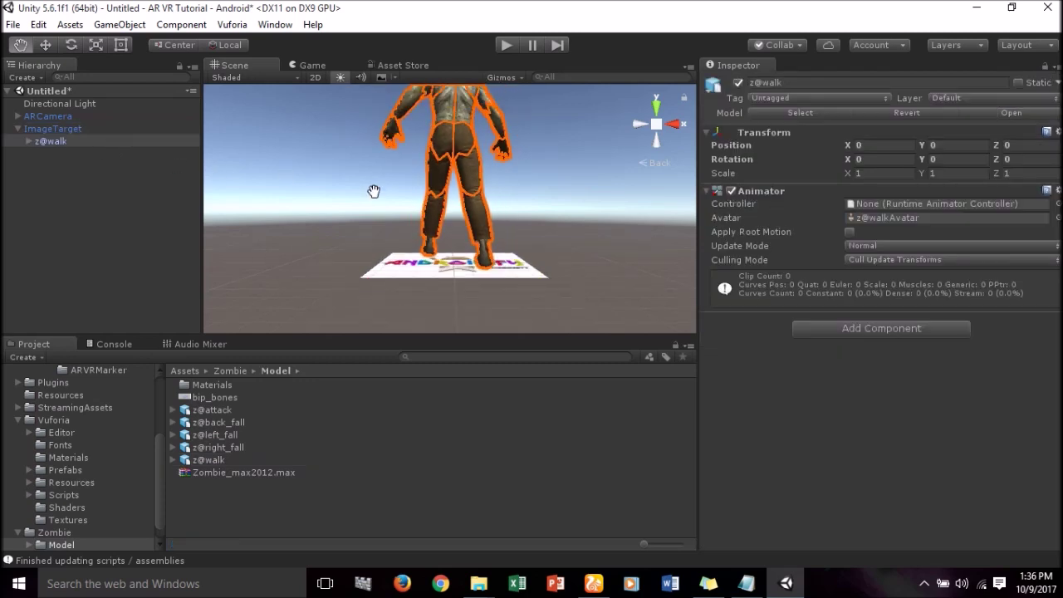
pyautogui.scroll(3, 399, 222)
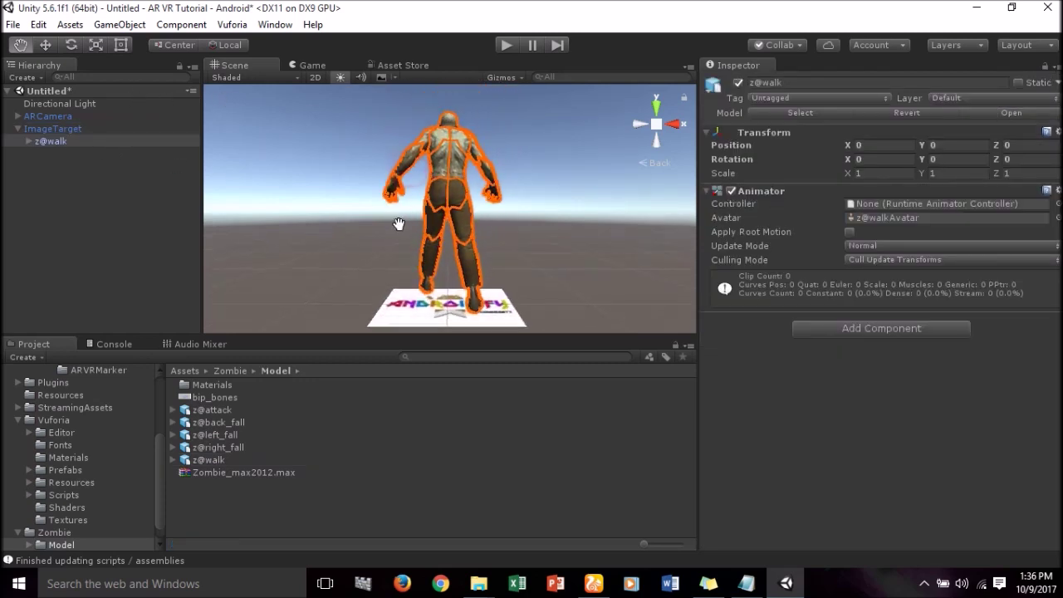
pyautogui.click(870, 173)
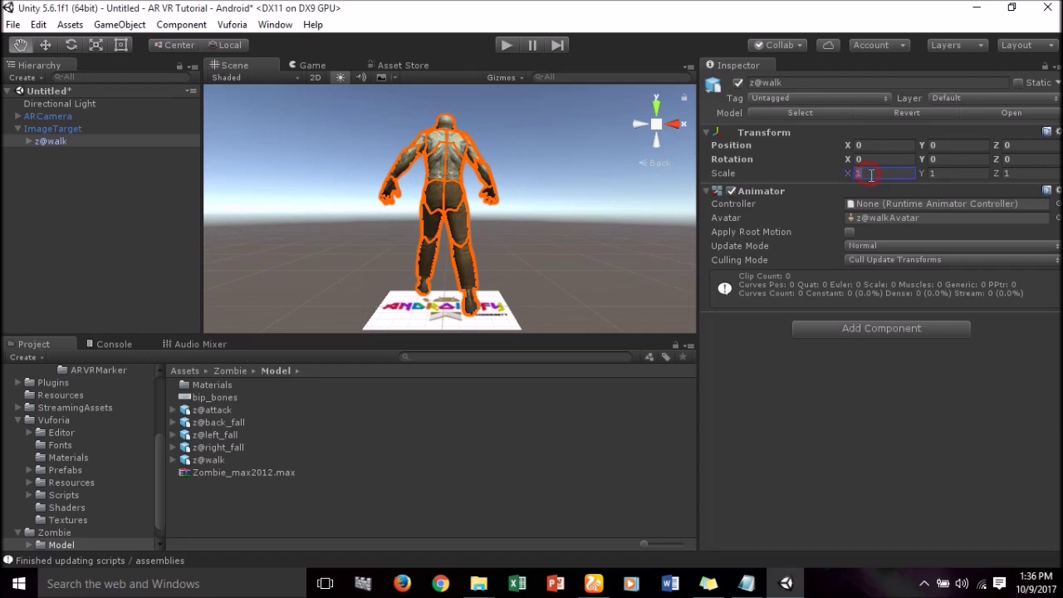
pyautogui.write('0.5')
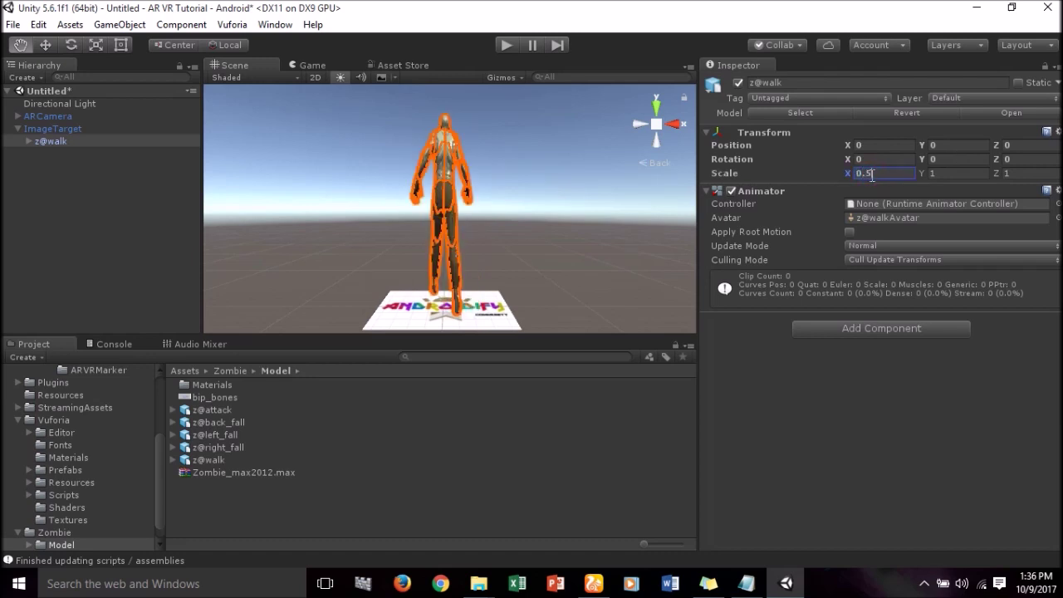
pyautogui.click(942, 174)
pyautogui.write('0.')
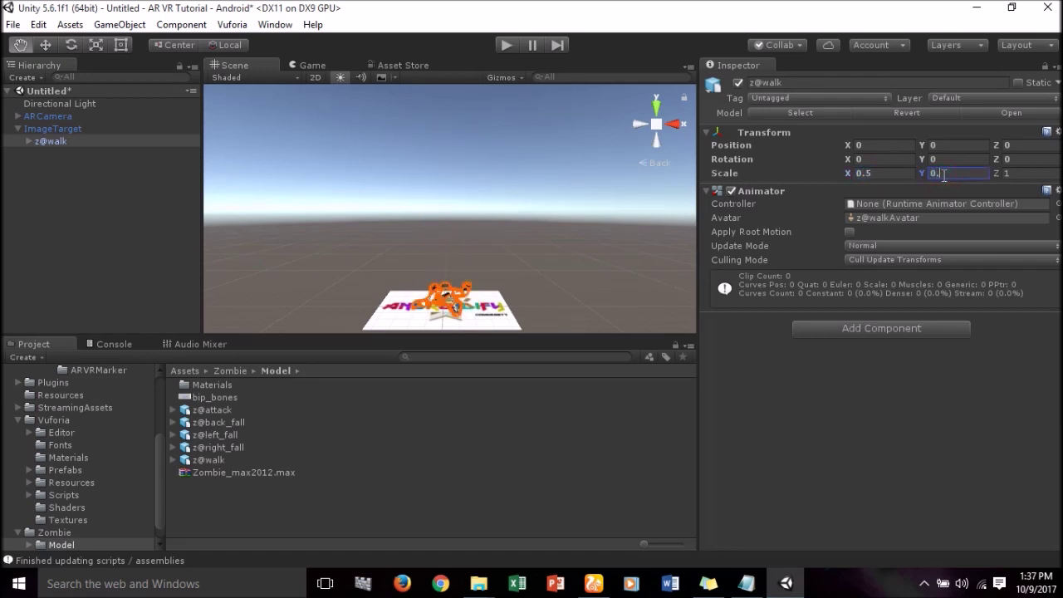
pyautogui.write('5')
pyautogui.click(1019, 172)
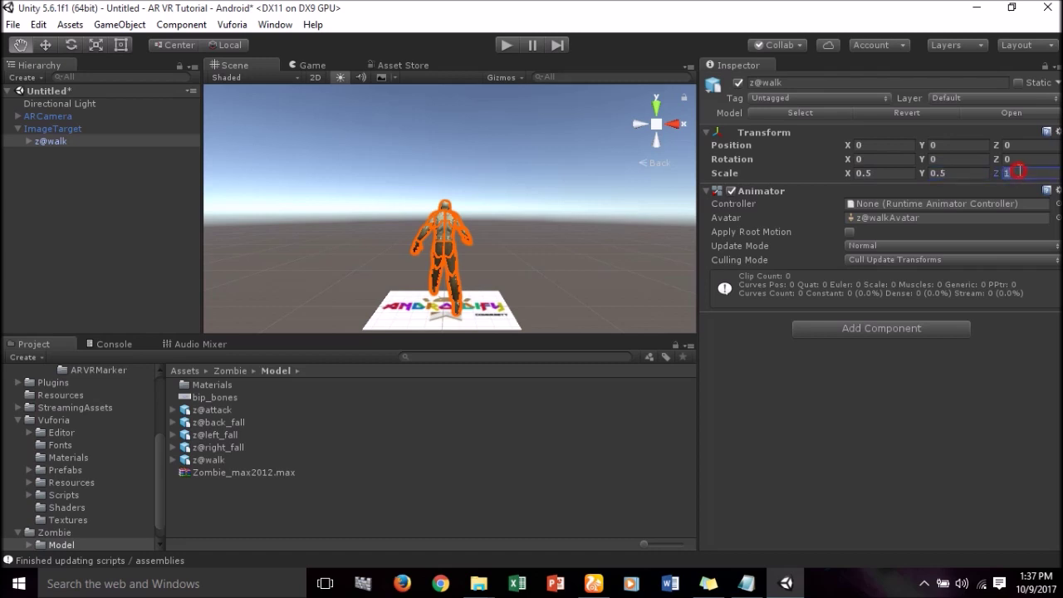
pyautogui.write('0.5')
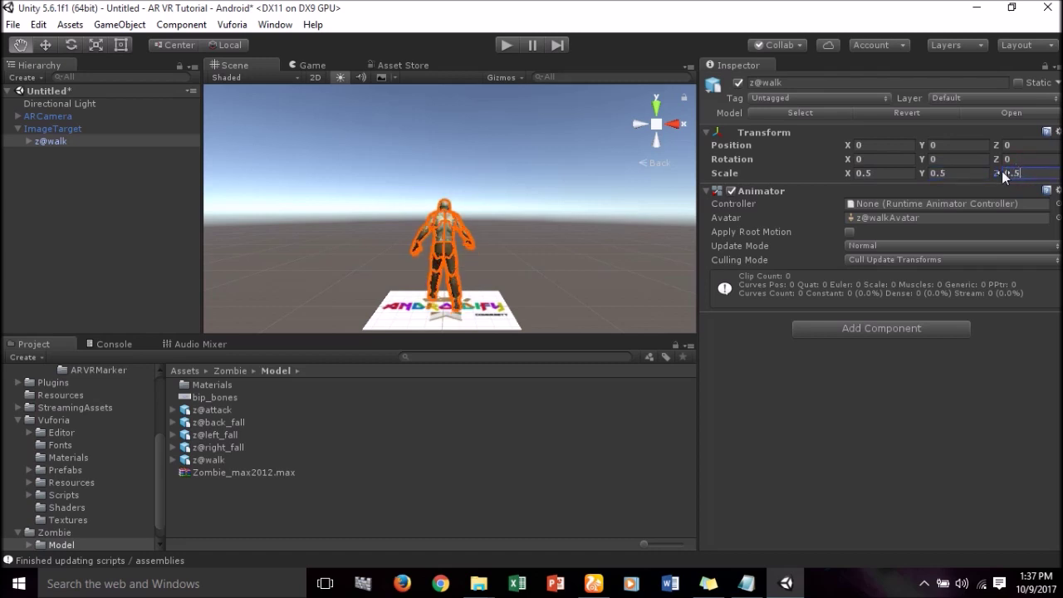
pyautogui.click(955, 157)
pyautogui.write('180')
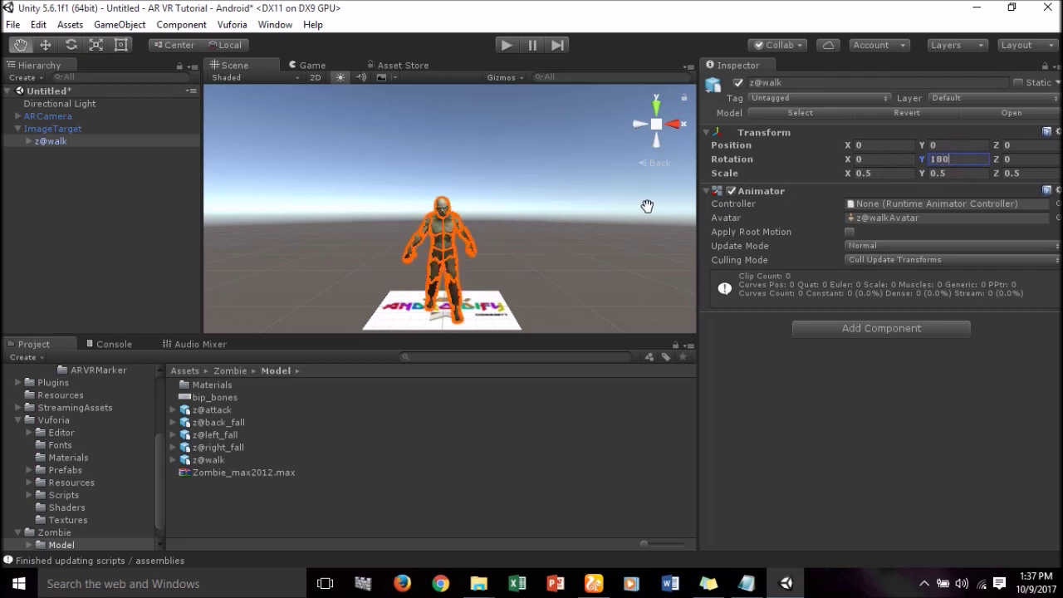
# Change the zombie's X, Y and Z scale to 0.3
pyautogui.scroll(-2, 640, 203)
pyautogui.click(879, 173)
pyautogui.doubleClick(880, 173)
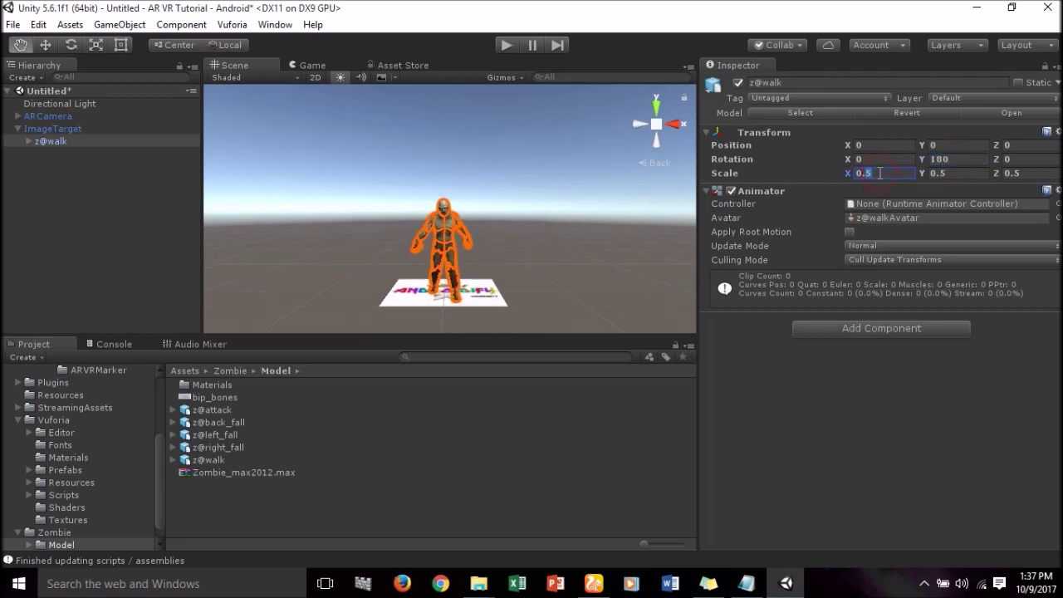
pyautogui.write('0.3')
pyautogui.doubleClick(943, 173)
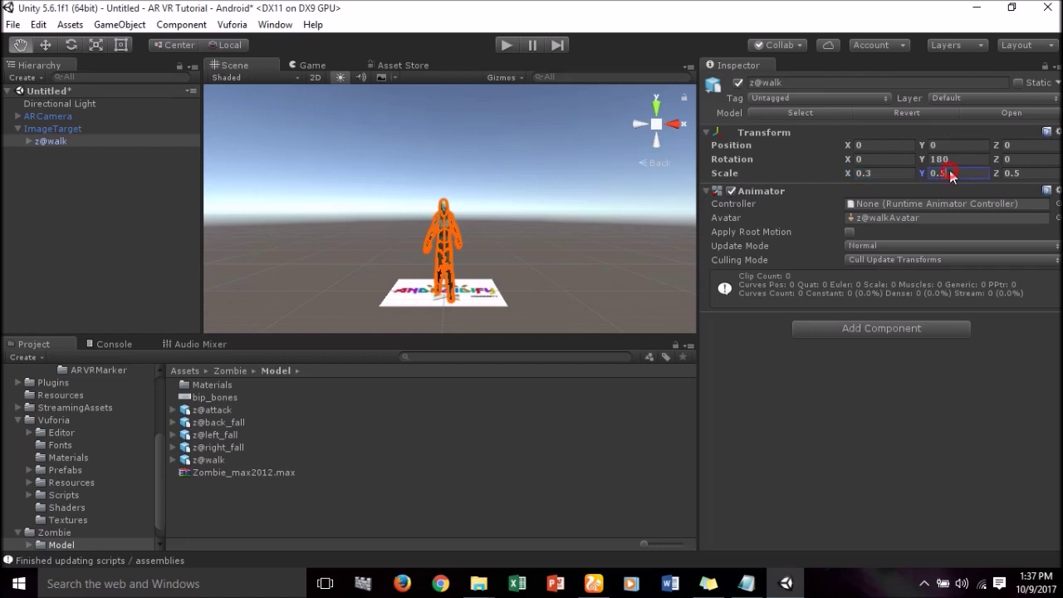
pyautogui.write('0.3')
pyautogui.doubleClick(1028, 173)
pyautogui.write('0.3')
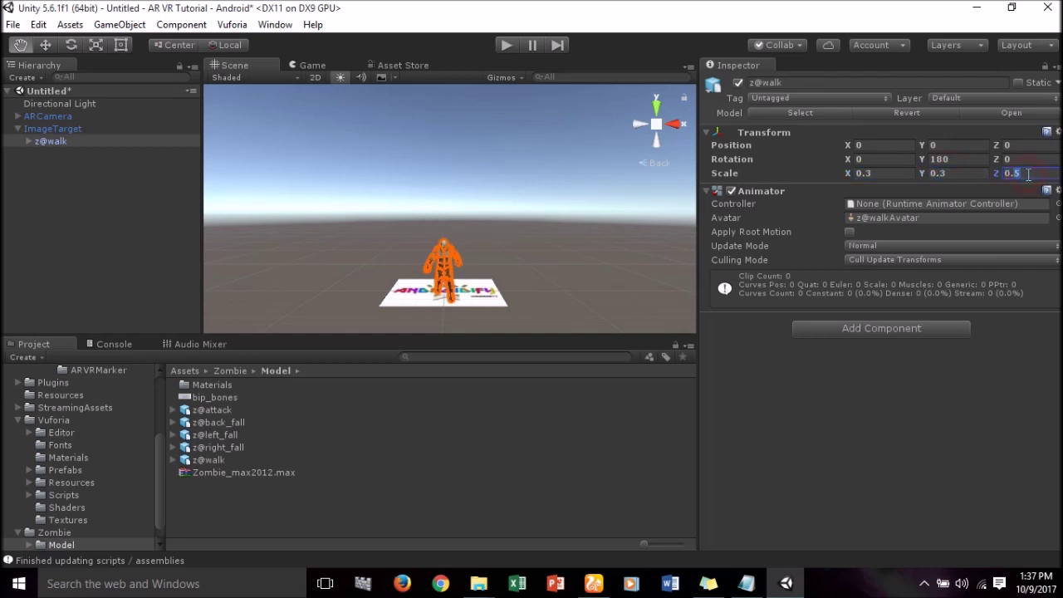
# Bring the zombie into view and open the z@walk model's Rig import settings
pyautogui.scroll(3, 548, 262)
pyautogui.moveTo(530, 264); pyautogui.dragTo(522, 204)
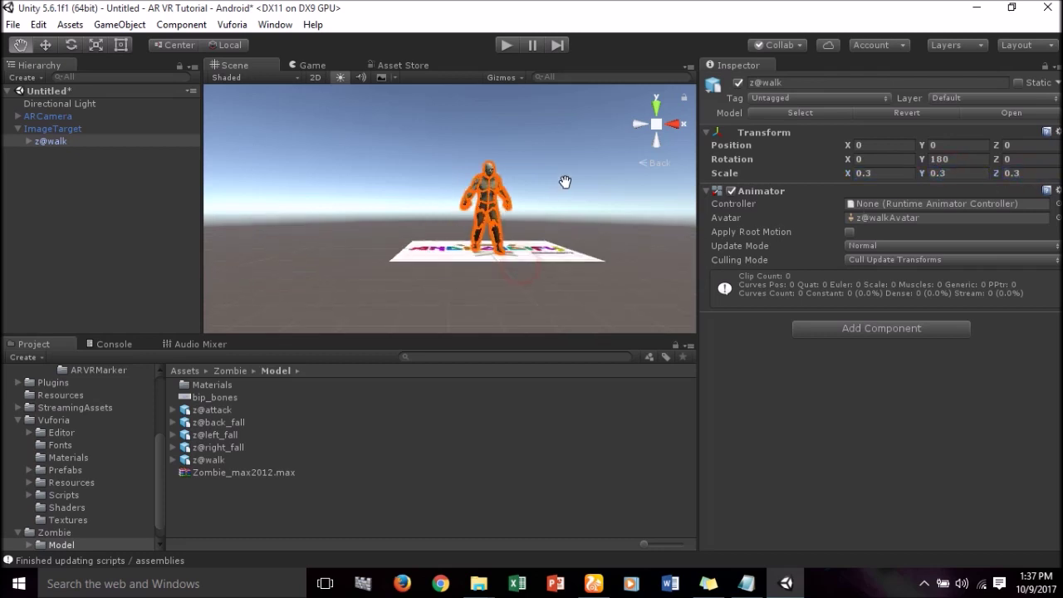
pyautogui.scroll(-1, 522, 204)
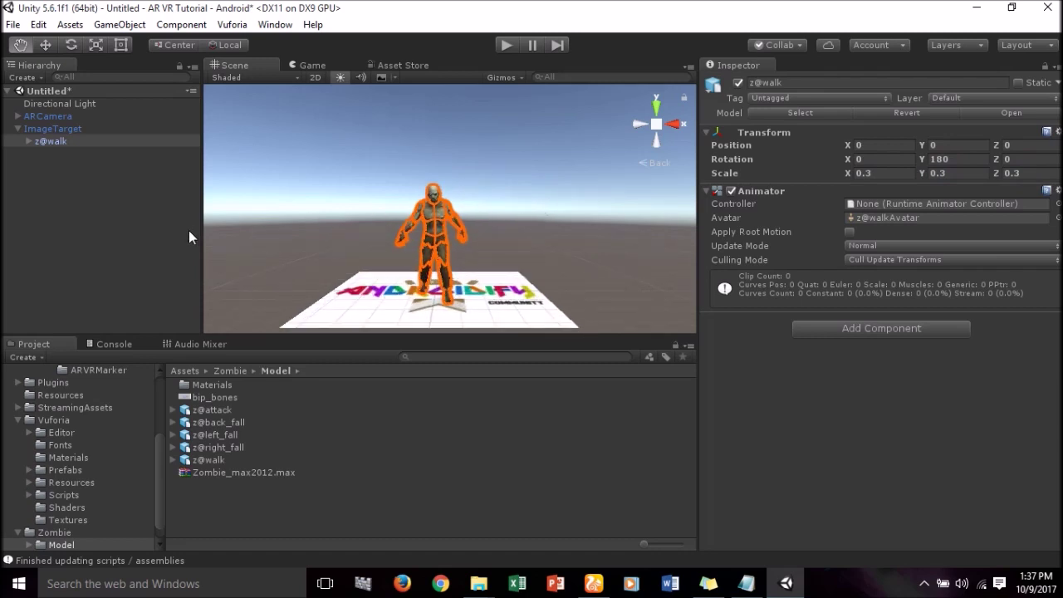
pyautogui.click(208, 458)
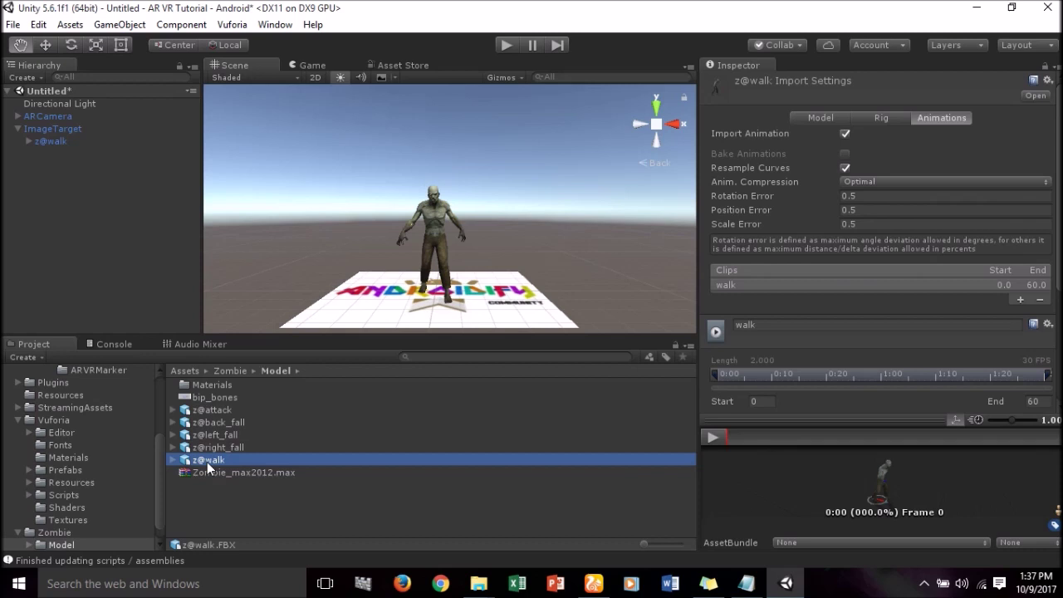
pyautogui.click(884, 119)
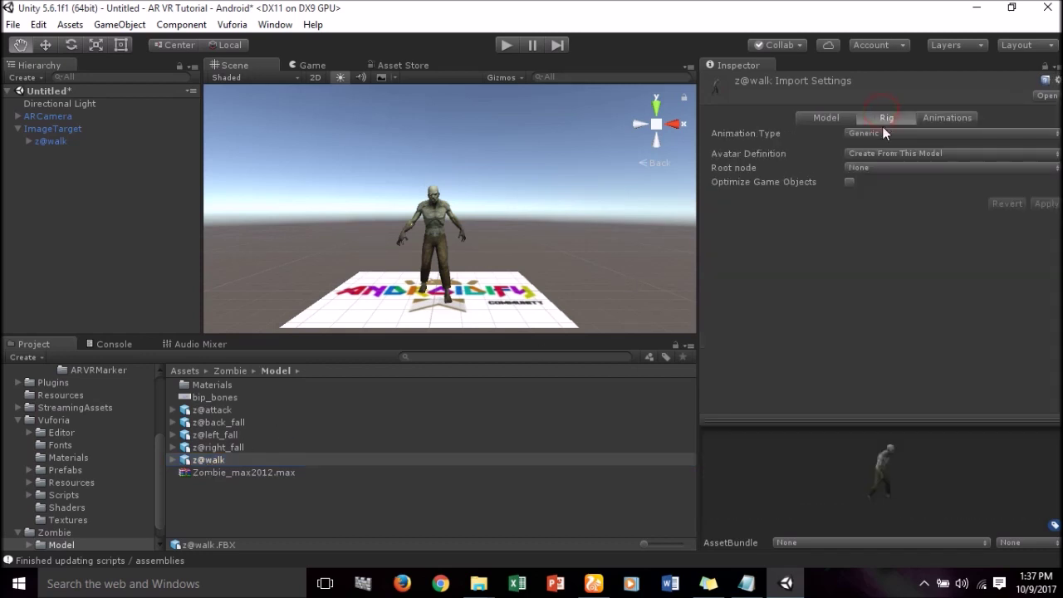
# Set z@walk's Animation Type to Legacy and apply the change
pyautogui.click(883, 134)
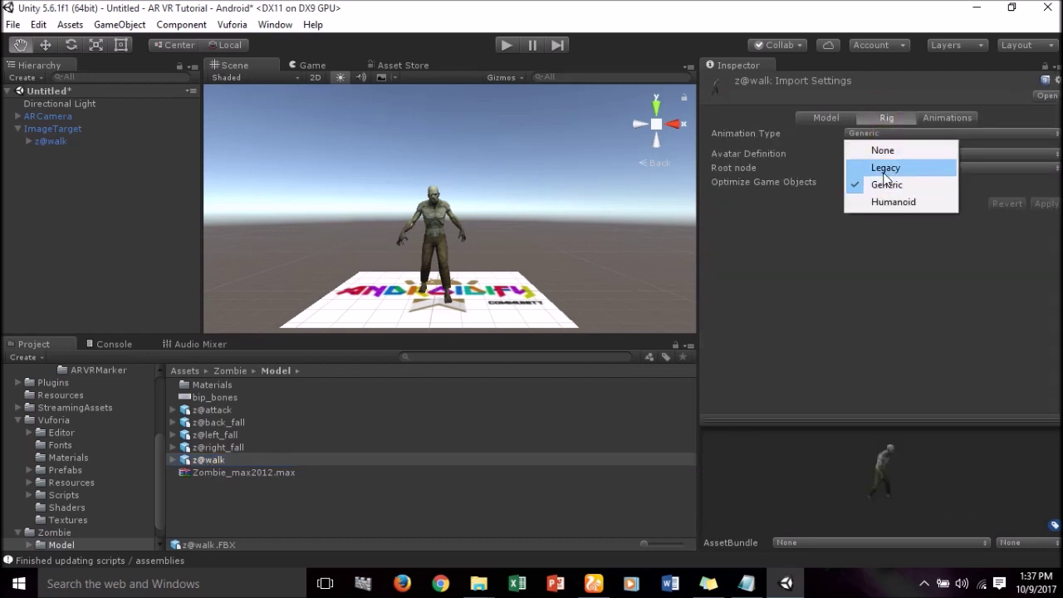
pyautogui.click(886, 169)
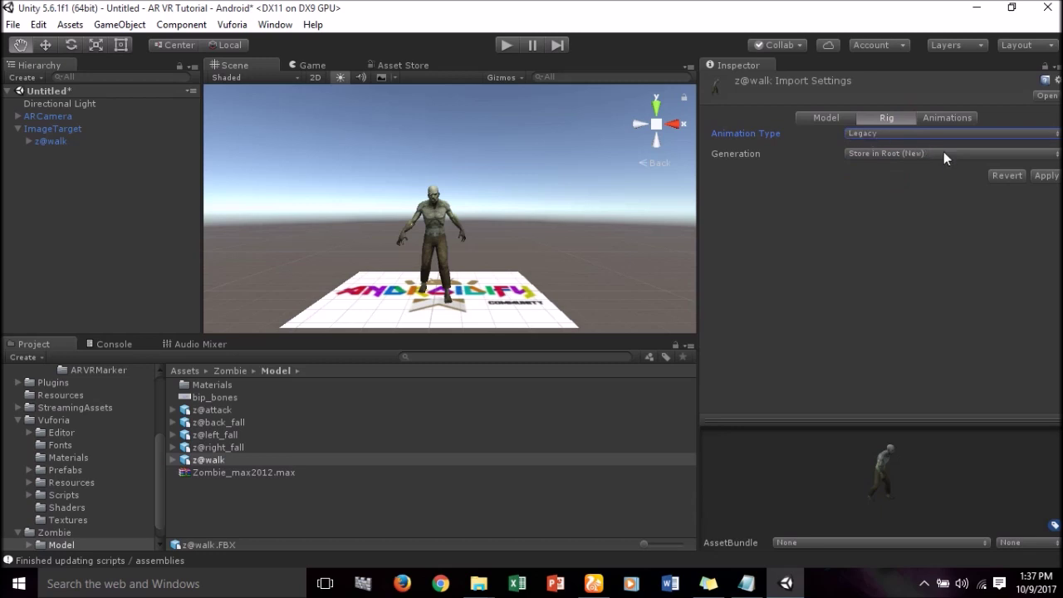
pyautogui.click(1043, 176)
# Review the Animations settings, return to the Assets folder and start Play mode
pyautogui.click(955, 121)
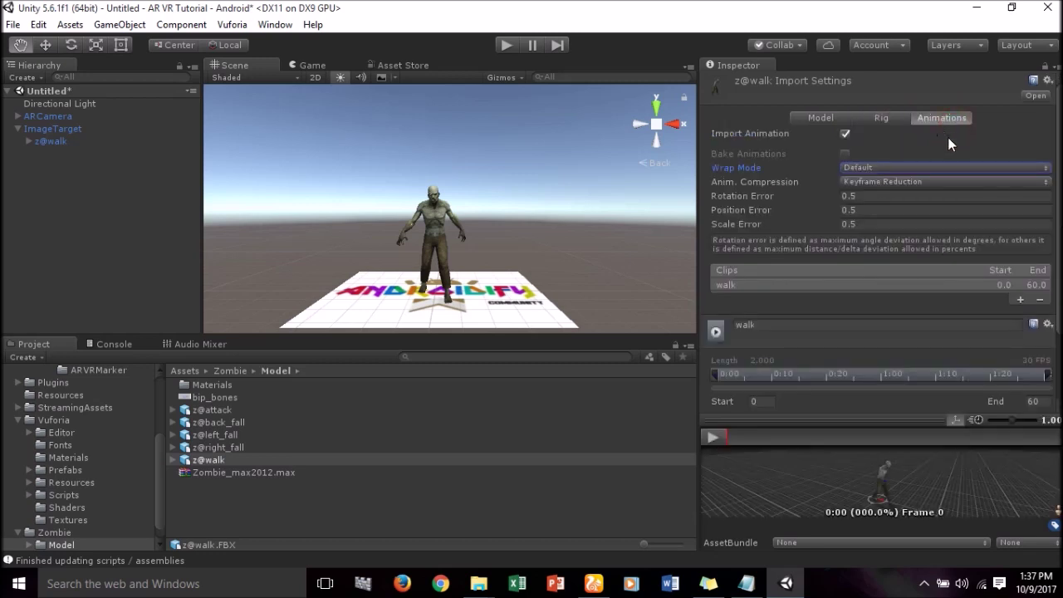
pyautogui.scroll(-3, 864, 233)
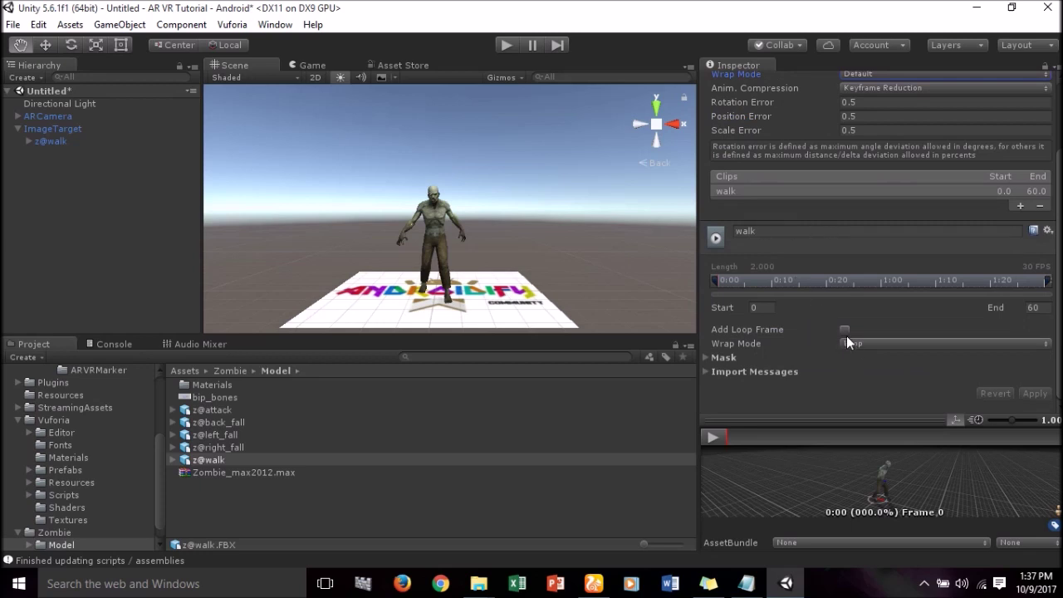
pyautogui.scroll(3, 879, 272)
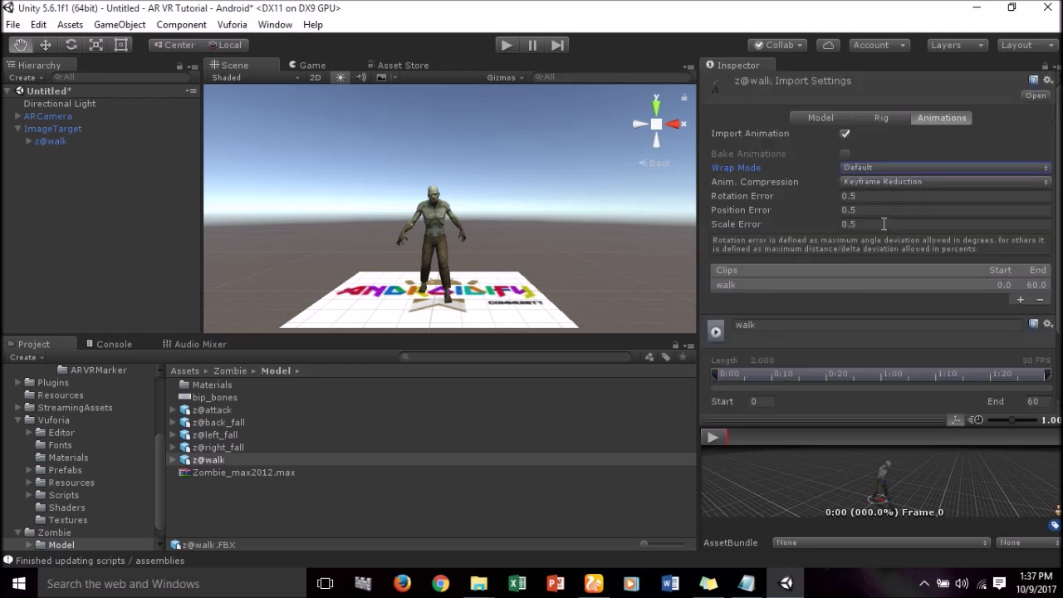
pyautogui.click(184, 371)
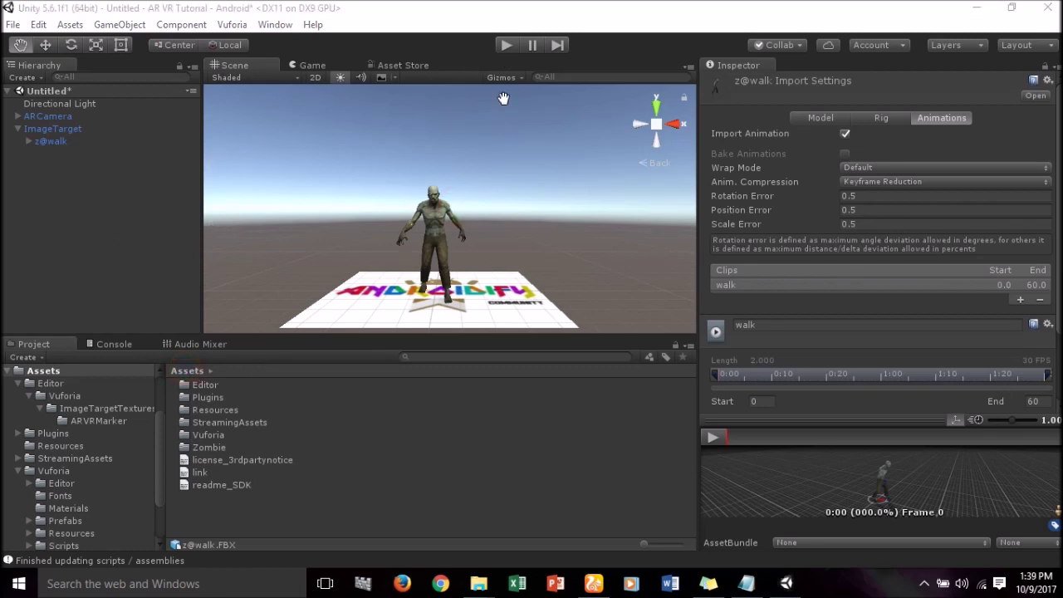
pyautogui.click(509, 48)
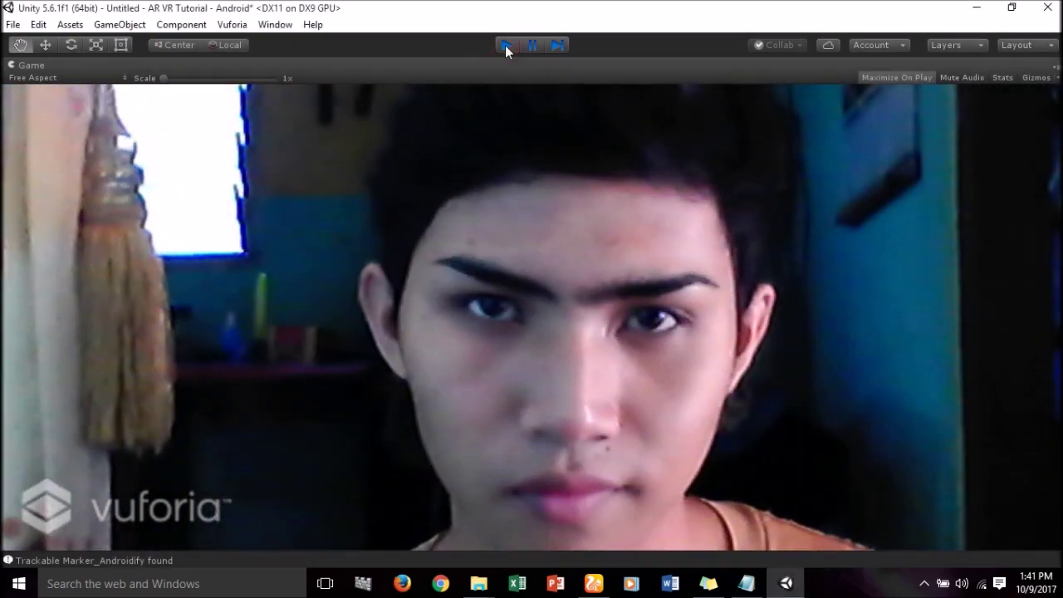
pyautogui.click(508, 47)
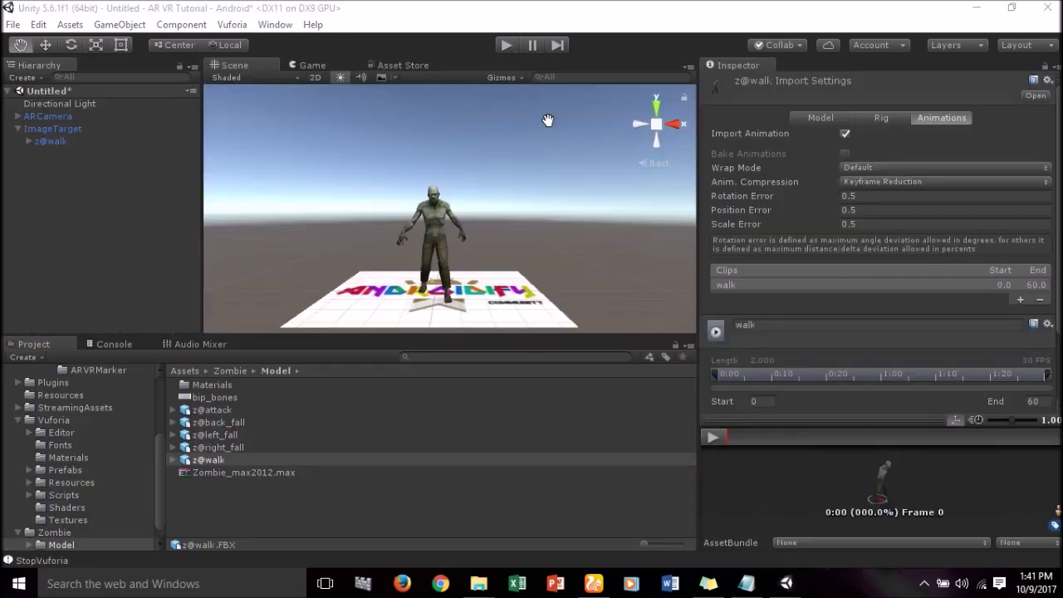
# Set ARCamera's Vuforia eyewear type to Video See-Through, keeping the Generic Cardboard (Vuforia) viewer
pyautogui.click(46, 118)
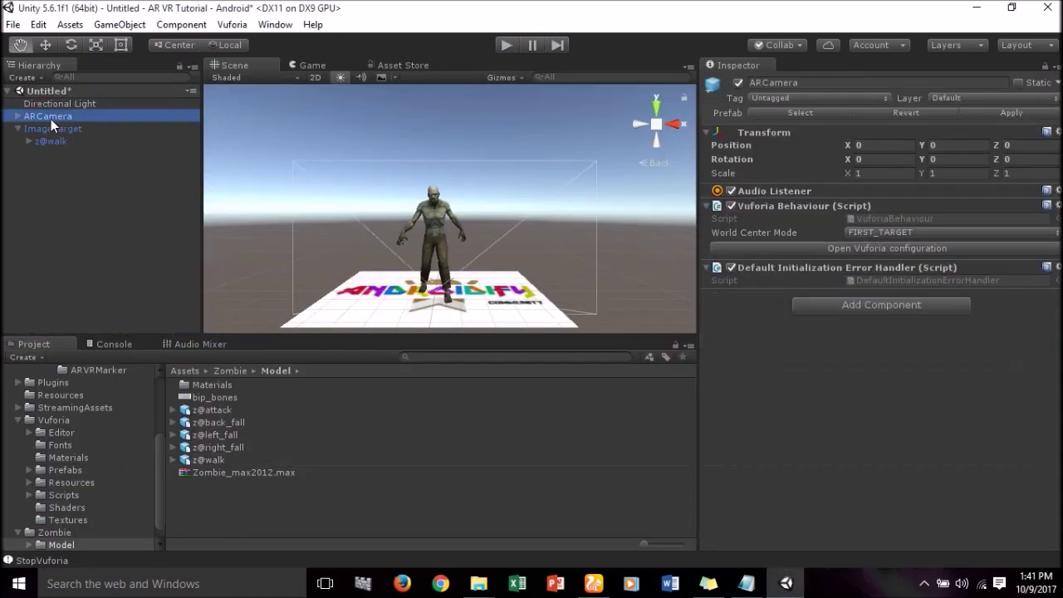
pyautogui.click(838, 248)
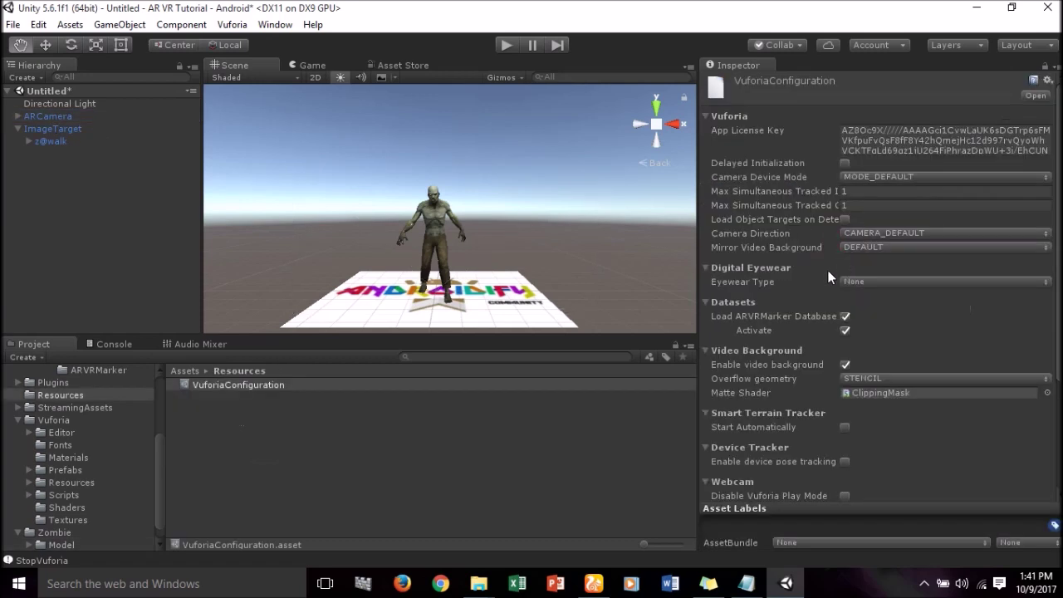
pyautogui.scroll(-2, 839, 307)
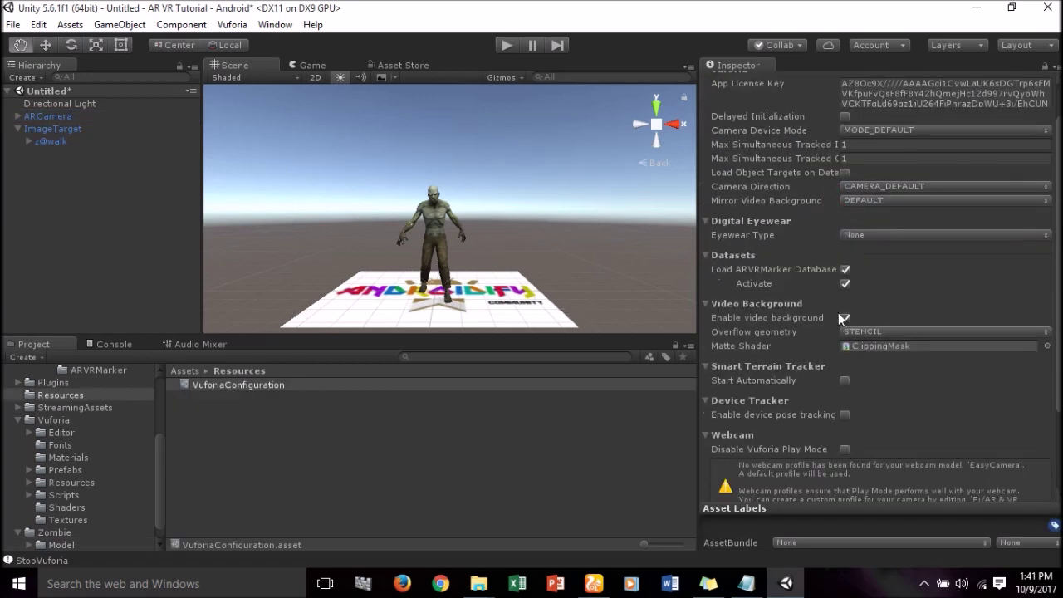
pyautogui.click(870, 234)
pyautogui.click(888, 285)
pyautogui.click(876, 250)
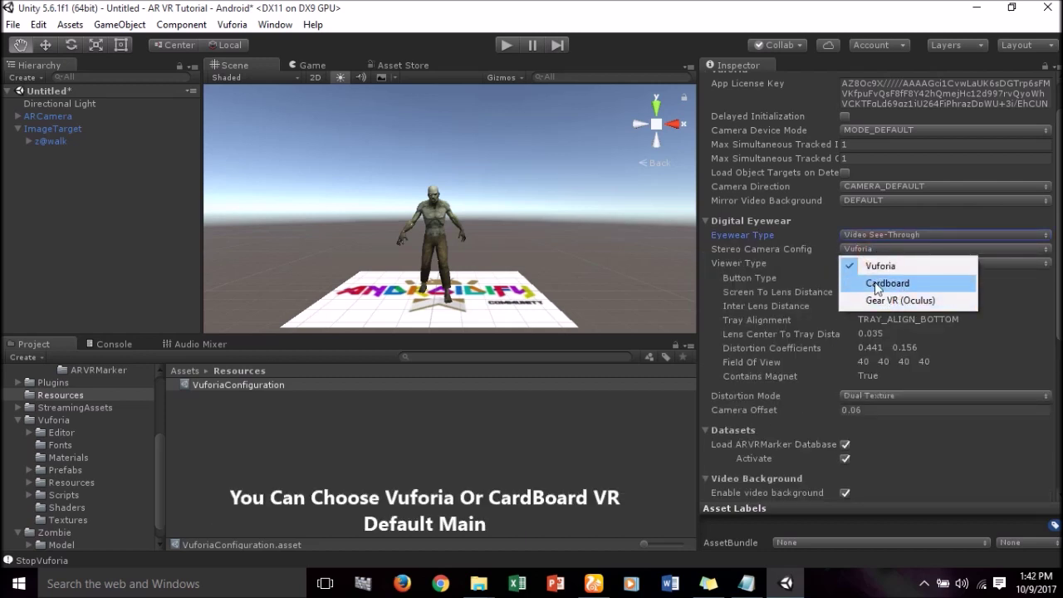
pyautogui.click(1016, 265)
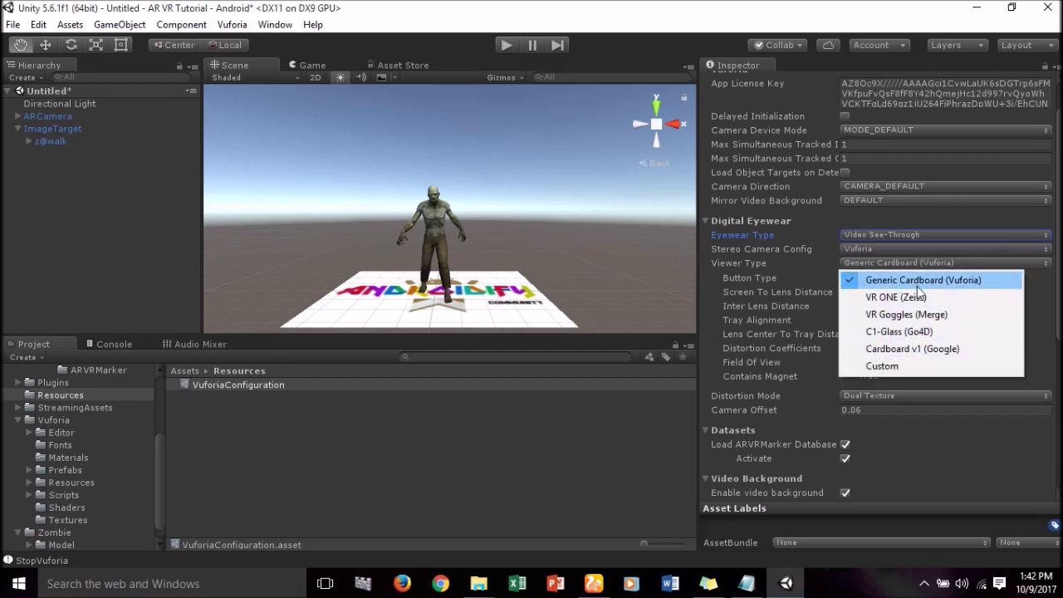
pyautogui.press('Escape')
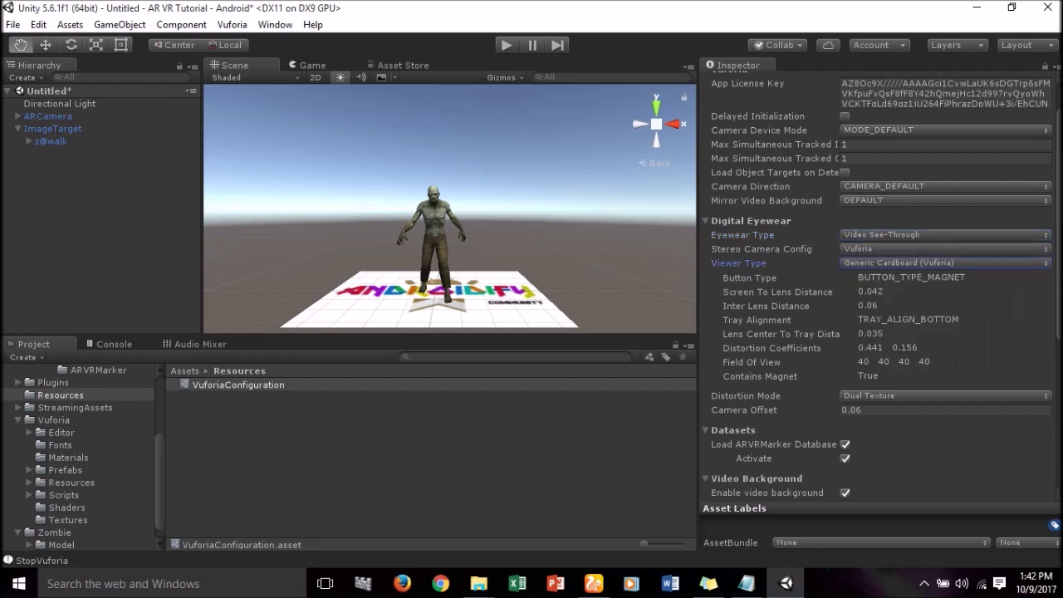
pyautogui.click(508, 43)
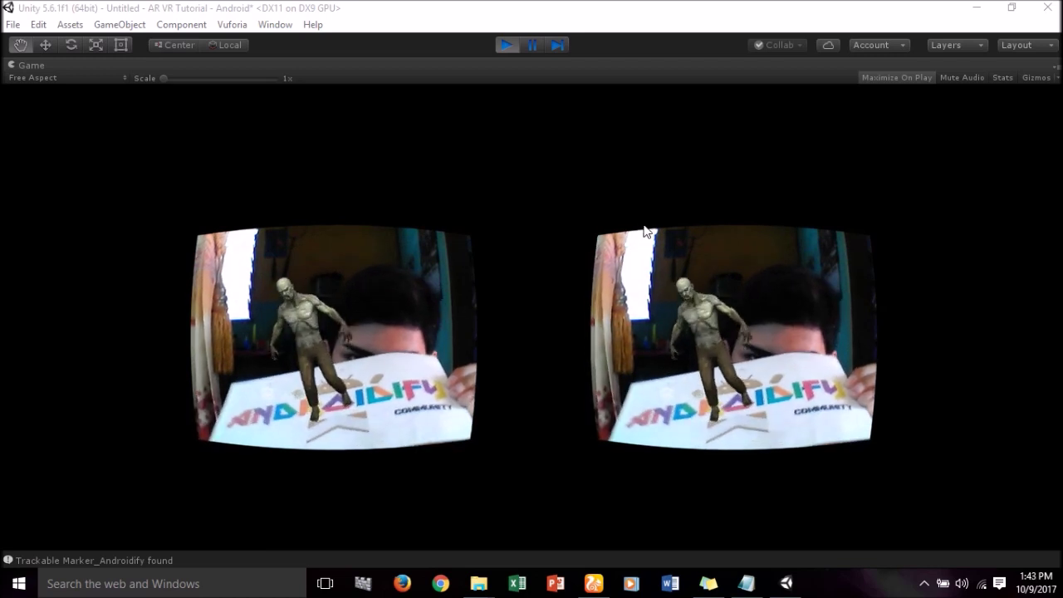
pyautogui.click(510, 44)
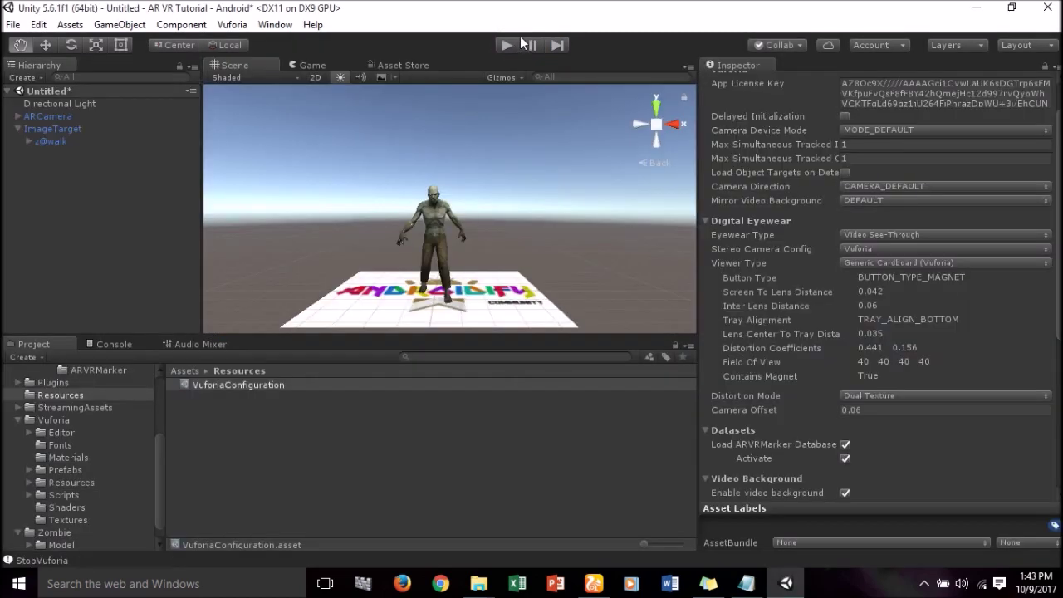
# Save the scene as ARVRScene.unity in Assets and display the Assets folder contents
pyautogui.click(13, 24)
pyautogui.click(67, 181)
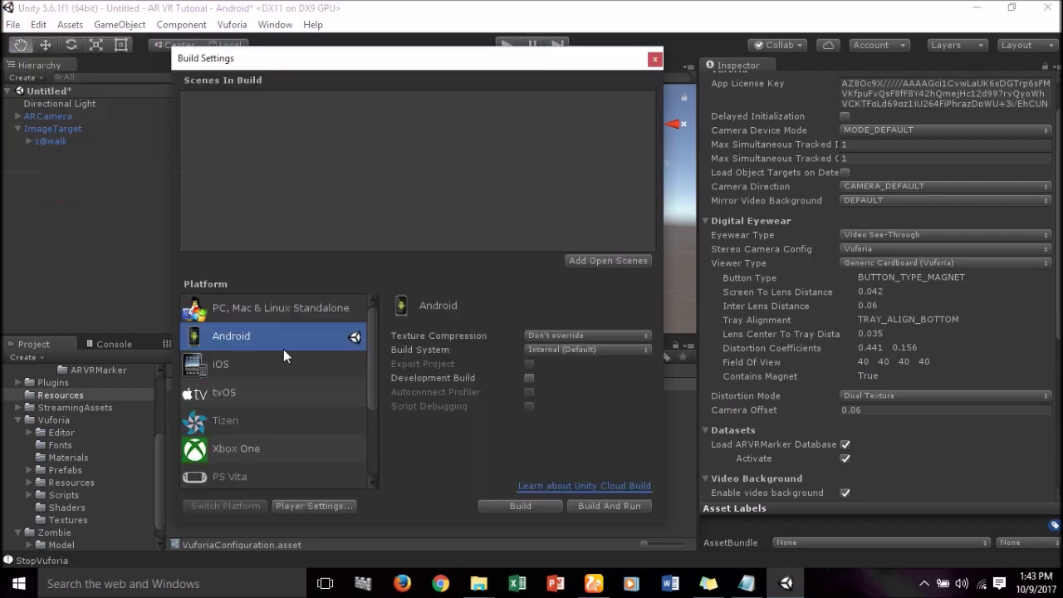
pyautogui.click(653, 61)
pyautogui.click(14, 27)
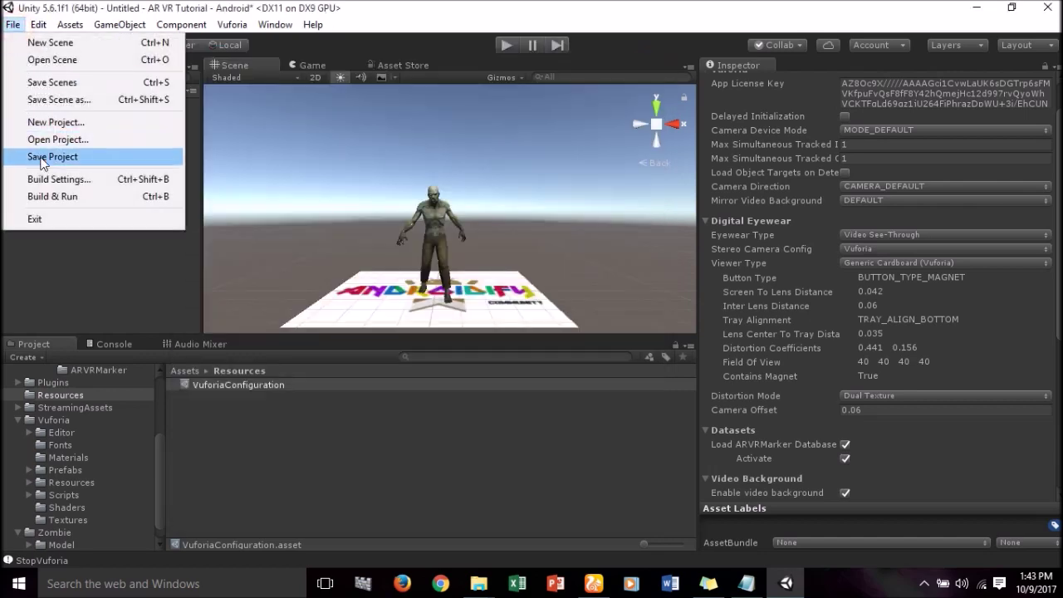
pyautogui.click(60, 90)
pyautogui.write('ARVRSC')
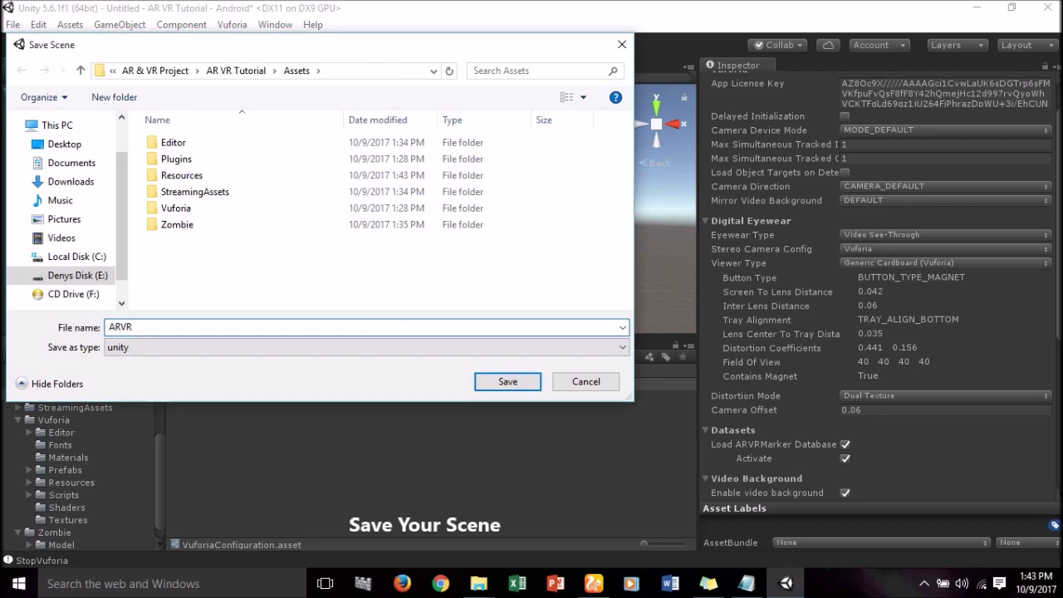
pyautogui.write('ene')
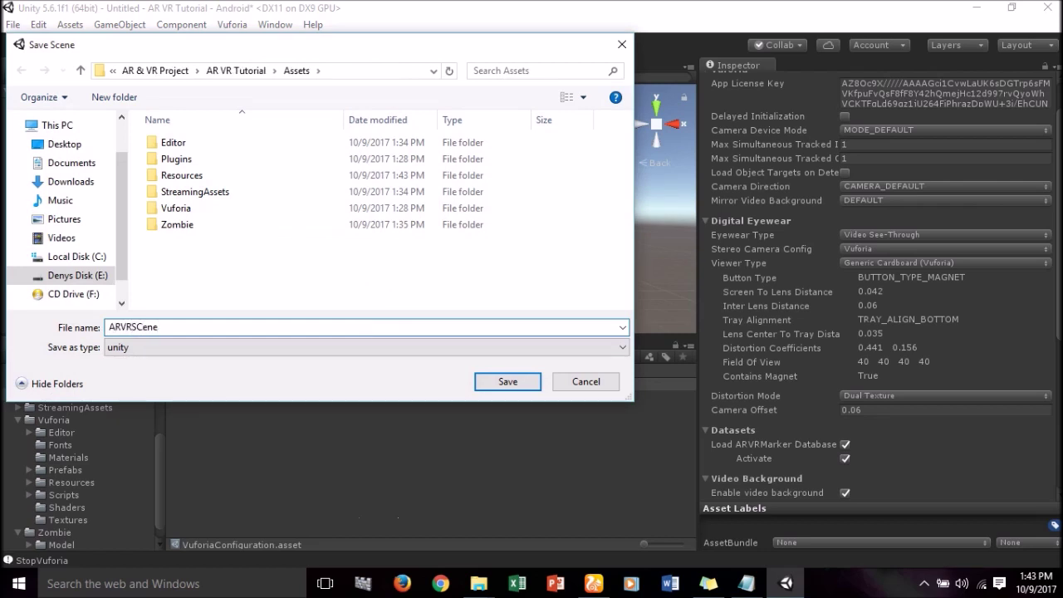
pyautogui.click(140, 327)
pyautogui.press('BackSpace')
pyautogui.write('c')
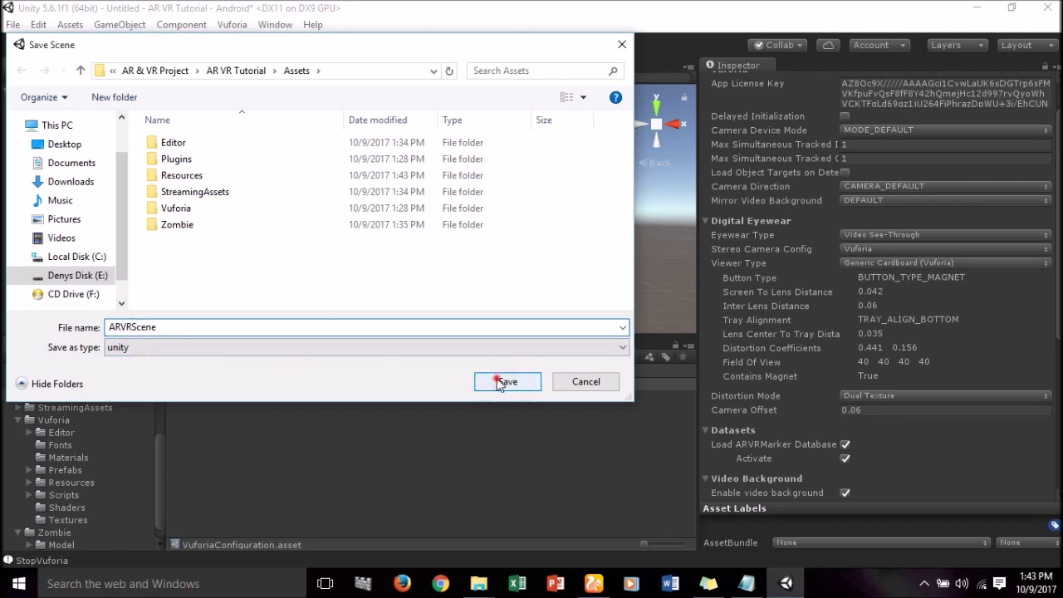
pyautogui.click(499, 380)
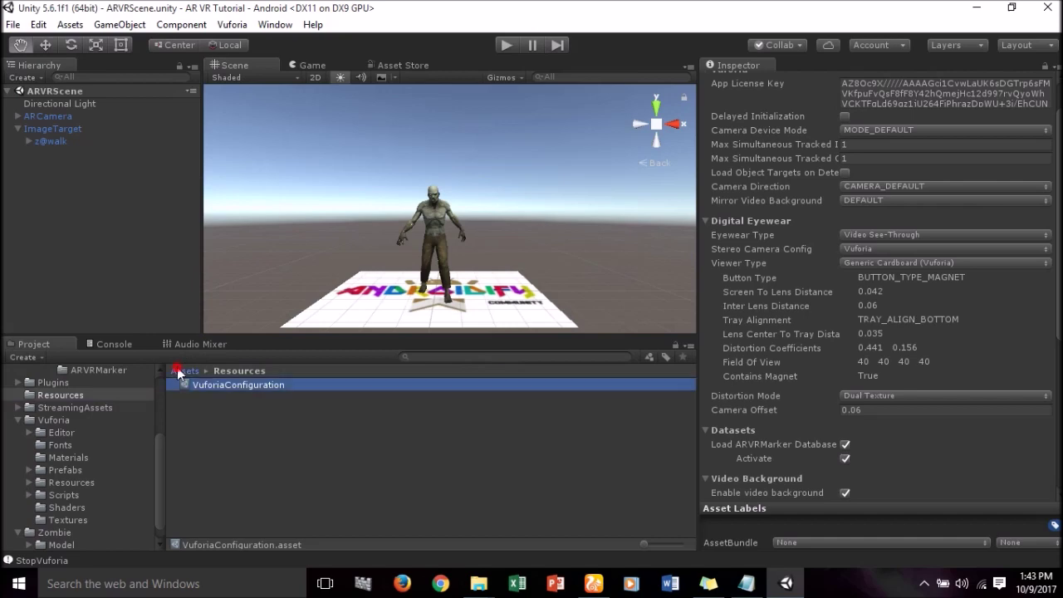
pyautogui.click(176, 370)
# Add the open ARVRScene to the Scenes In Build list
pyautogui.click(13, 24)
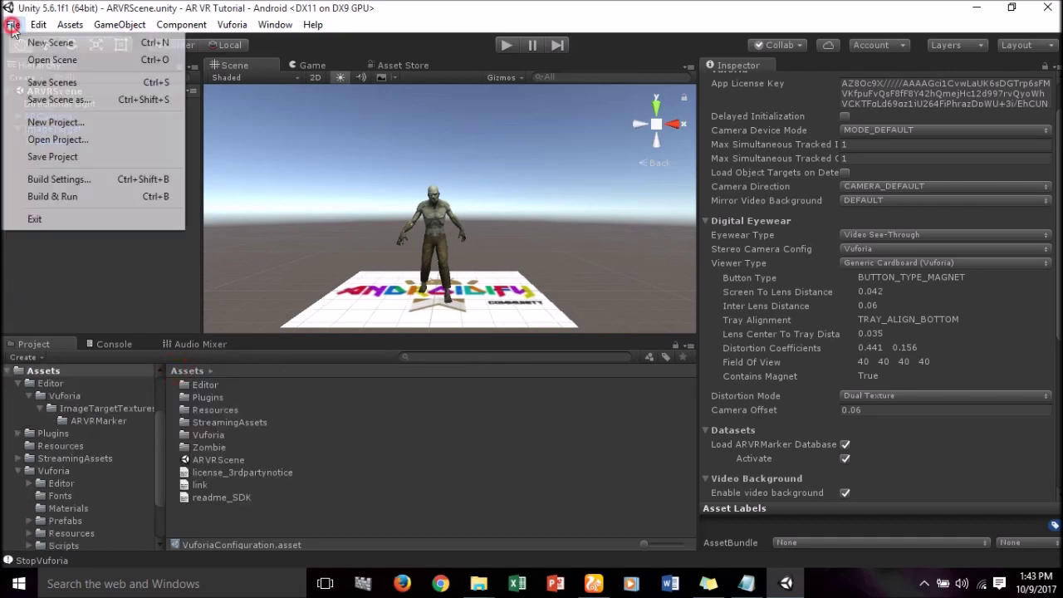
pyautogui.click(66, 184)
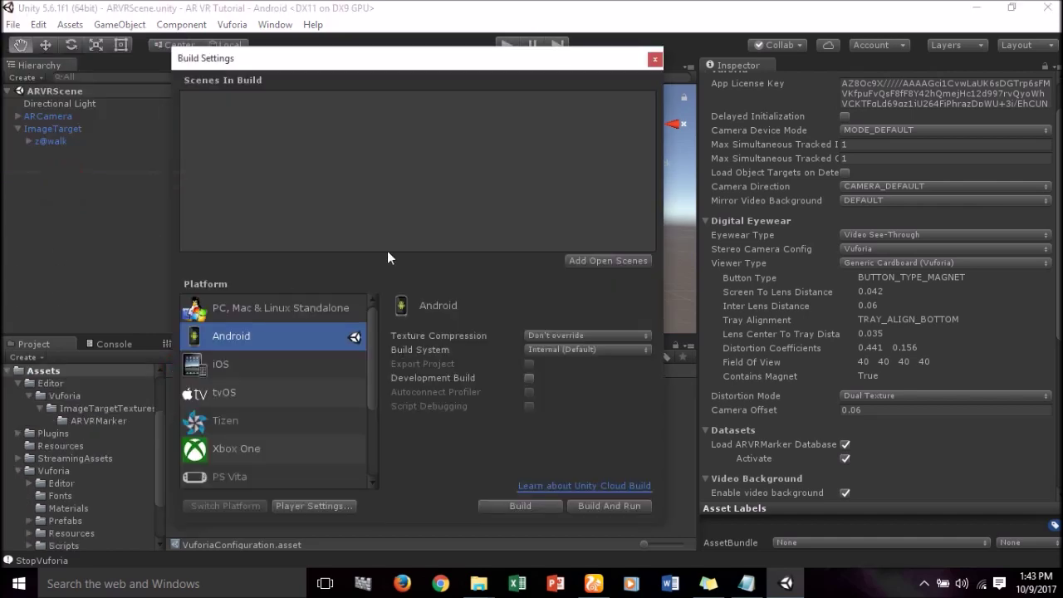
pyautogui.click(590, 263)
# Enter a custom company name in the Android Player Settings
pyautogui.click(312, 506)
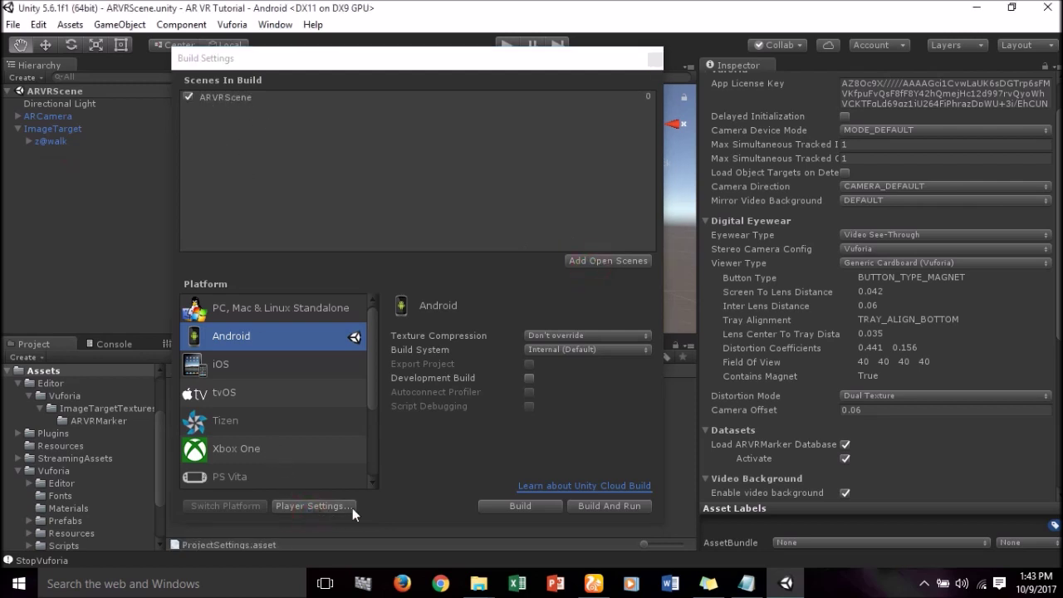
pyautogui.scroll(2, 899, 200)
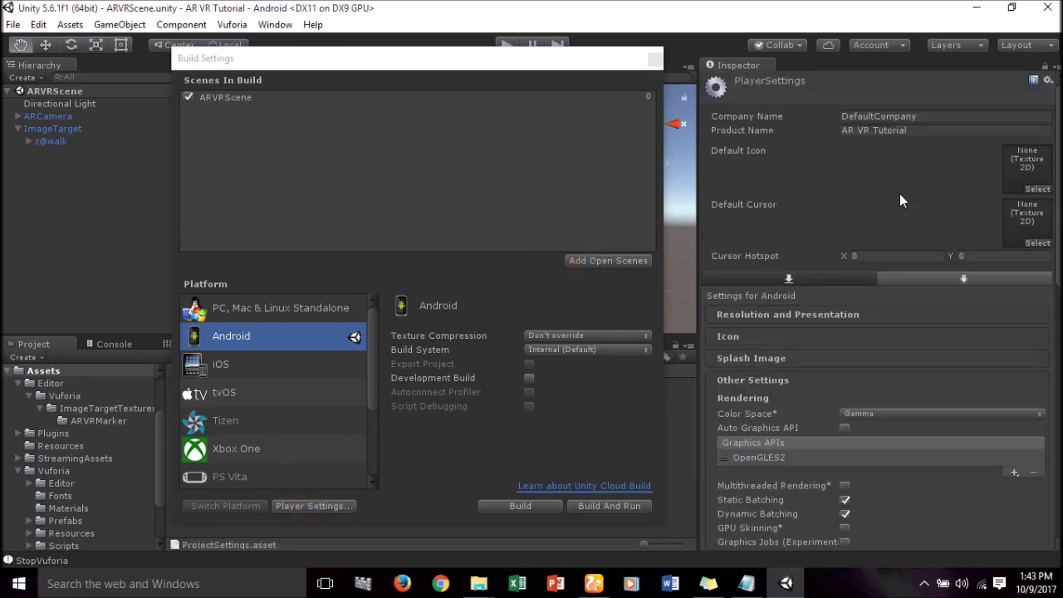
pyautogui.click(929, 120)
pyautogui.write('De')
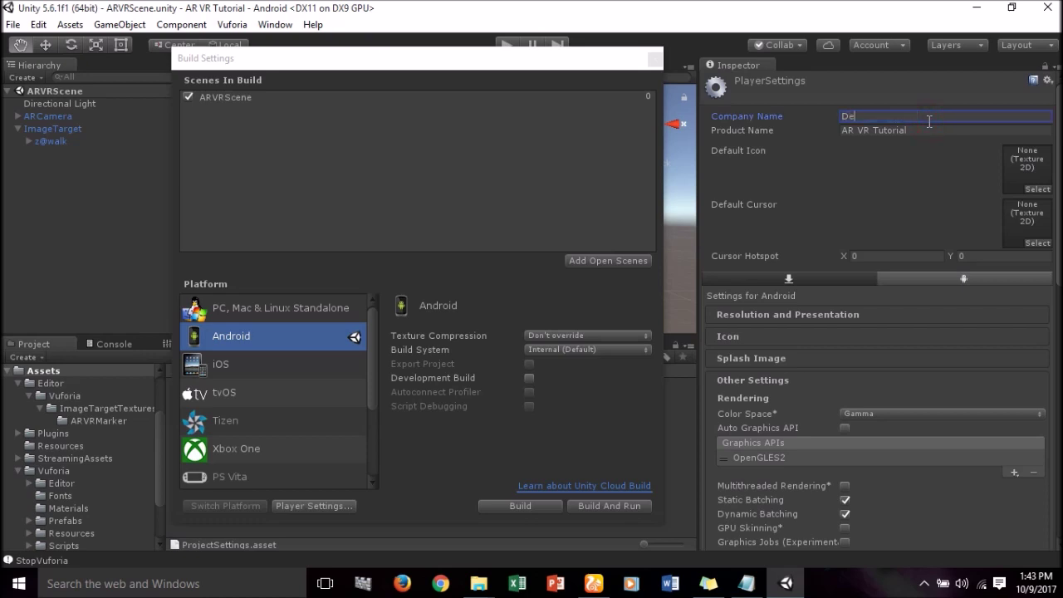
pyautogui.write('ys')
pyautogui.press('BackSpace')
pyautogui.press('BackSpace')
pyautogui.write('nysGamers')
# Set default orientation to Auto Rotation, allowing only Landscape Left and Landscape Right
pyautogui.scroll(-2, 929, 222)
pyautogui.click(895, 268)
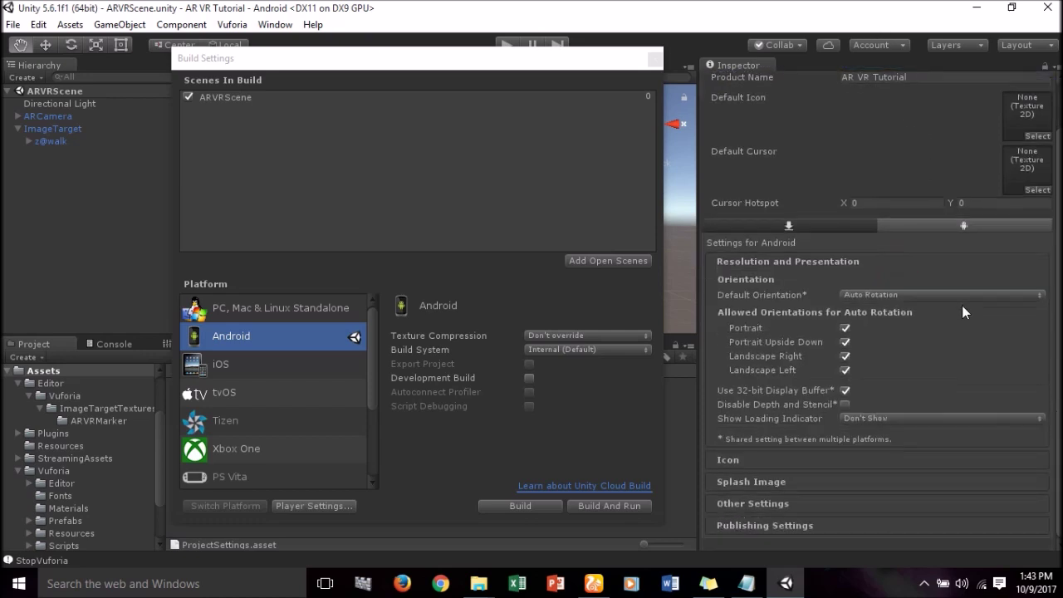
pyautogui.click(926, 295)
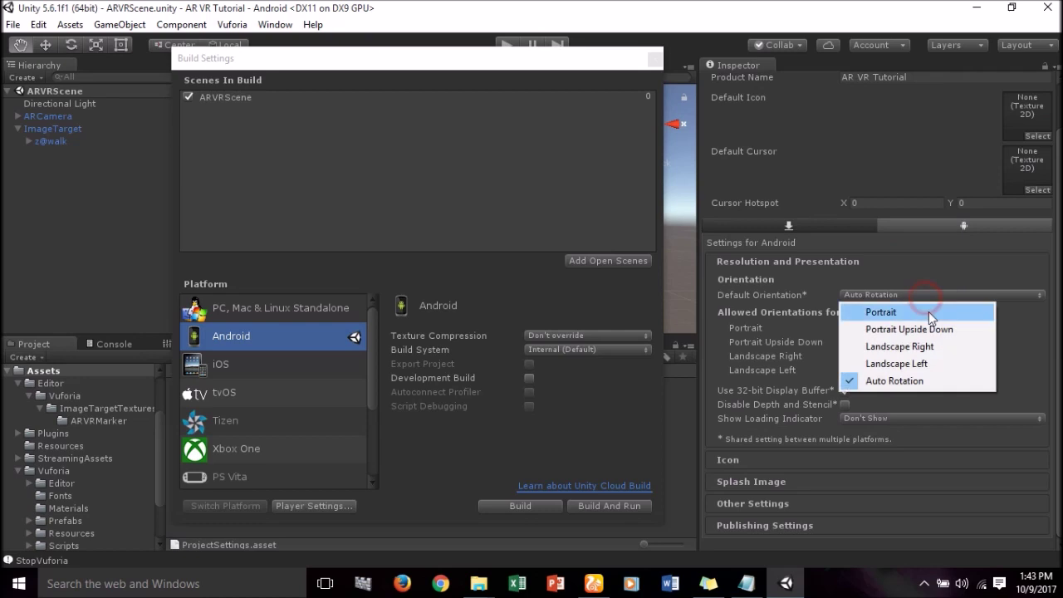
pyautogui.click(893, 367)
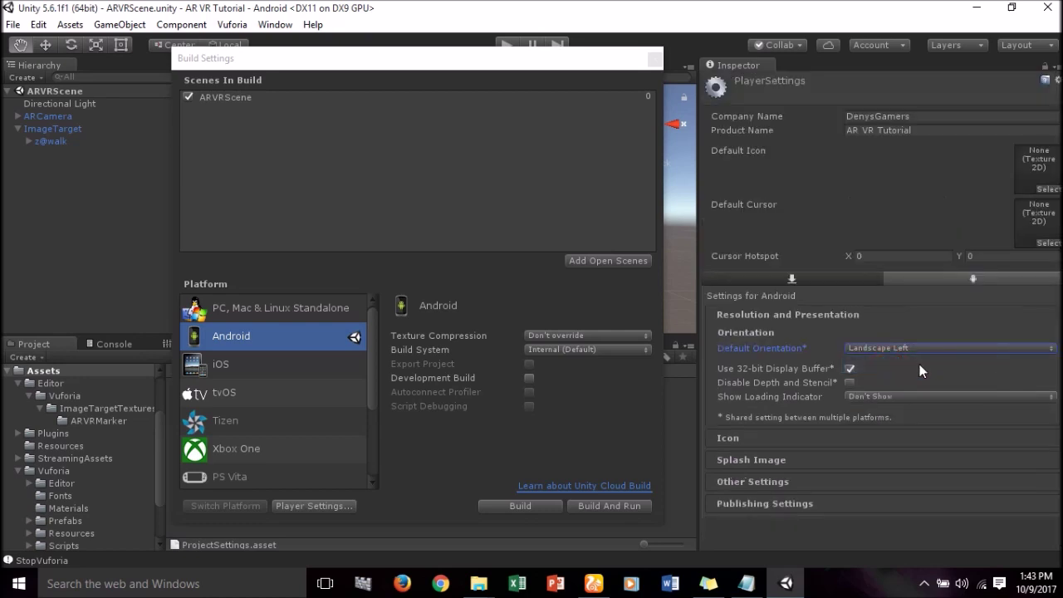
pyautogui.click(904, 353)
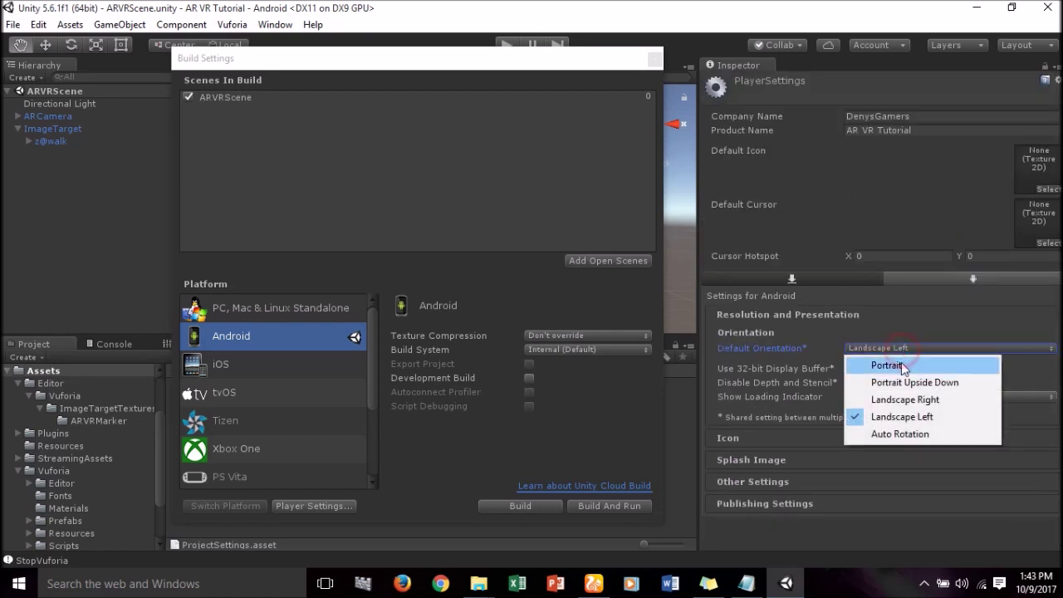
pyautogui.click(899, 434)
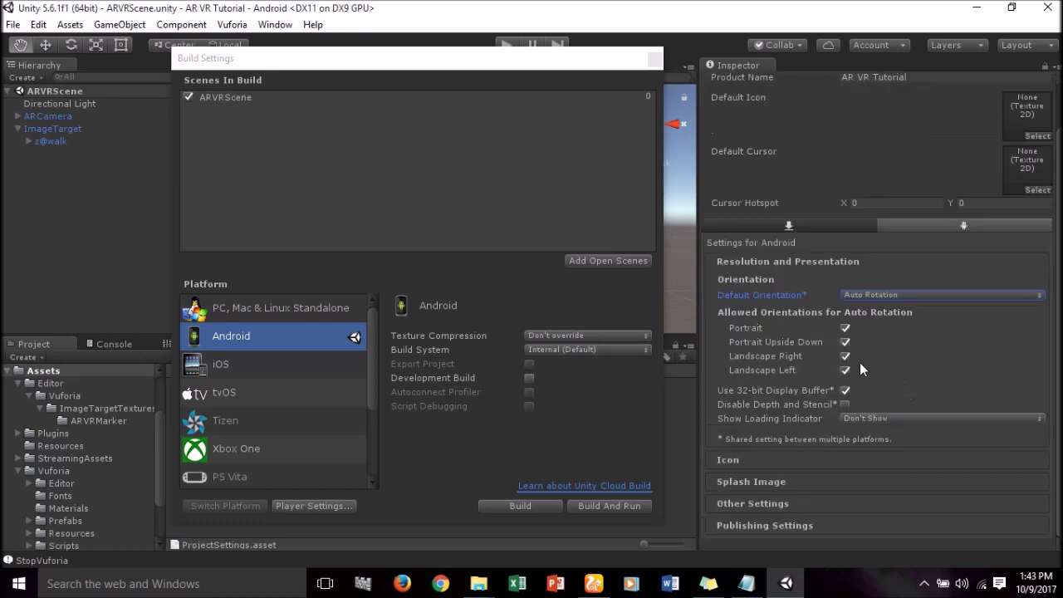
pyautogui.click(845, 329)
pyautogui.click(846, 342)
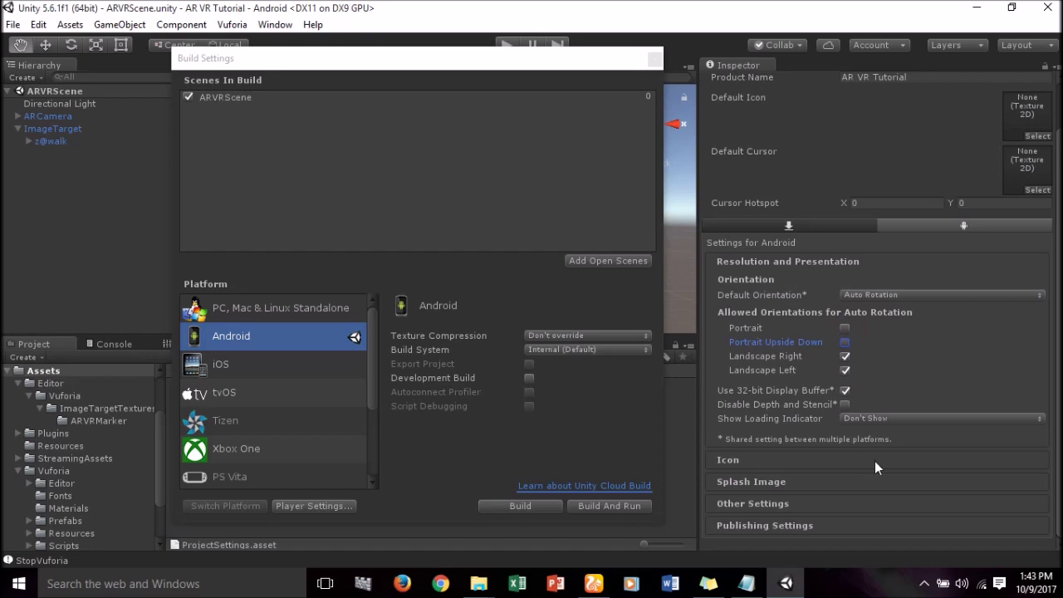
pyautogui.click(866, 482)
# Enter a package name ending in .arvrtutorial, keeping minimum API at Android 4.1 (level 16)
pyautogui.scroll(-5, 881, 464)
pyautogui.scroll(-5, 884, 455)
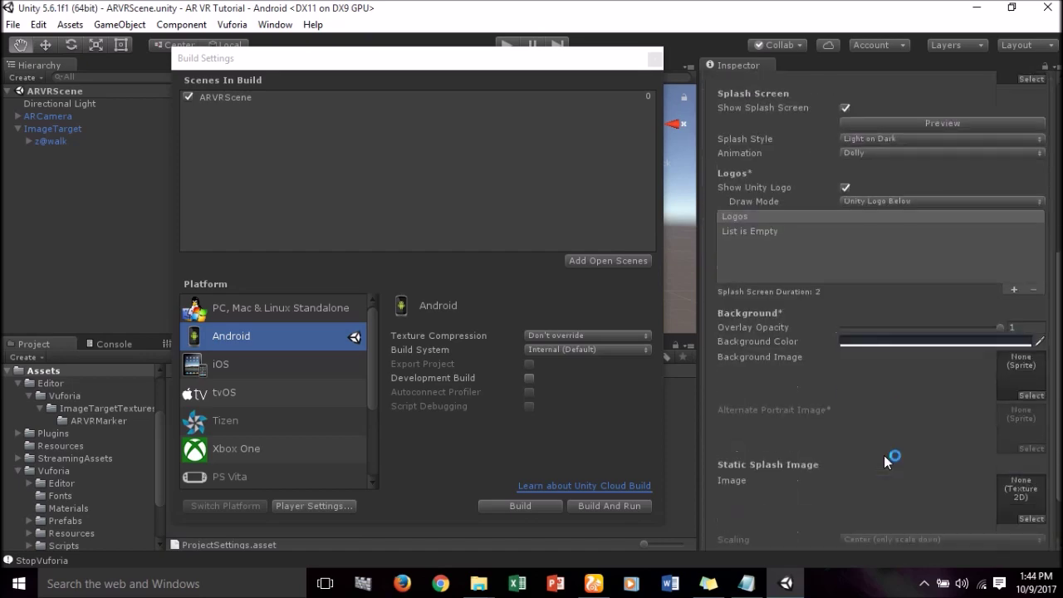
pyautogui.scroll(-2, 884, 453)
pyautogui.click(870, 509)
pyautogui.scroll(-5, 881, 490)
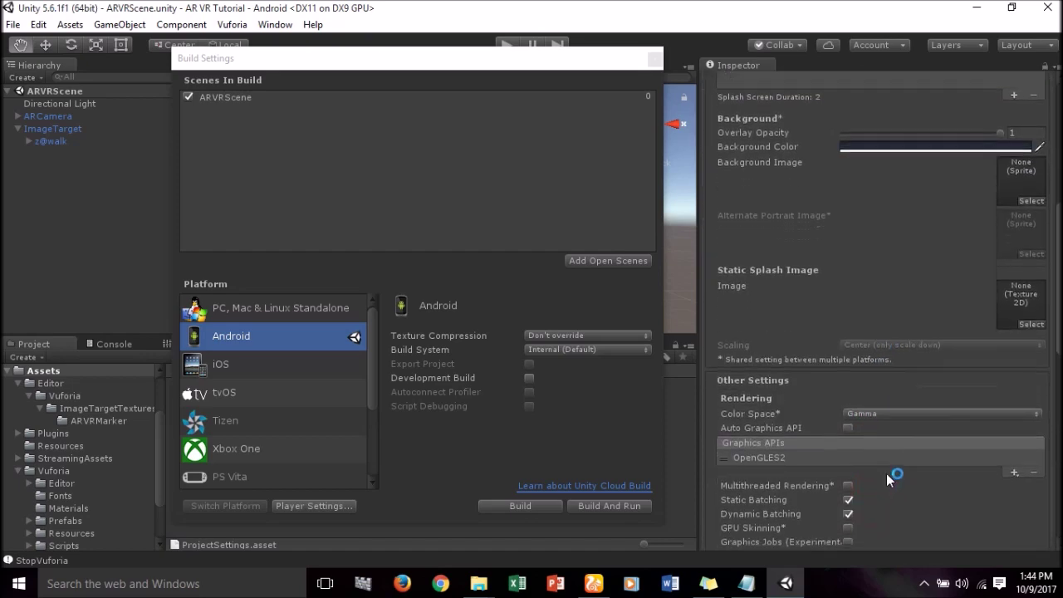
pyautogui.scroll(-15, 896, 458)
pyautogui.scroll(5, 896, 446)
pyautogui.scroll(3, 906, 416)
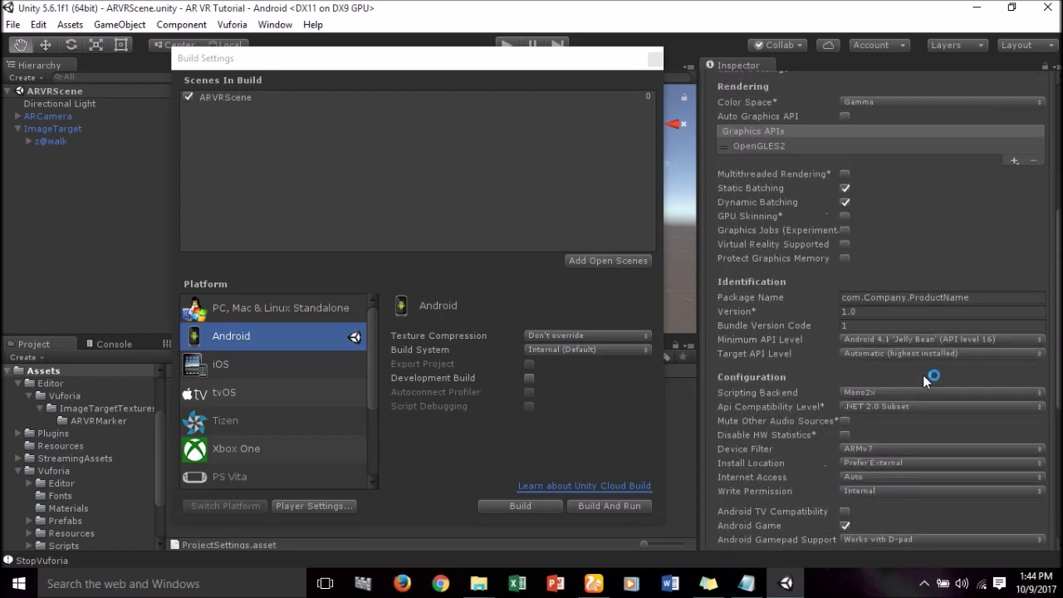
pyautogui.click(978, 298)
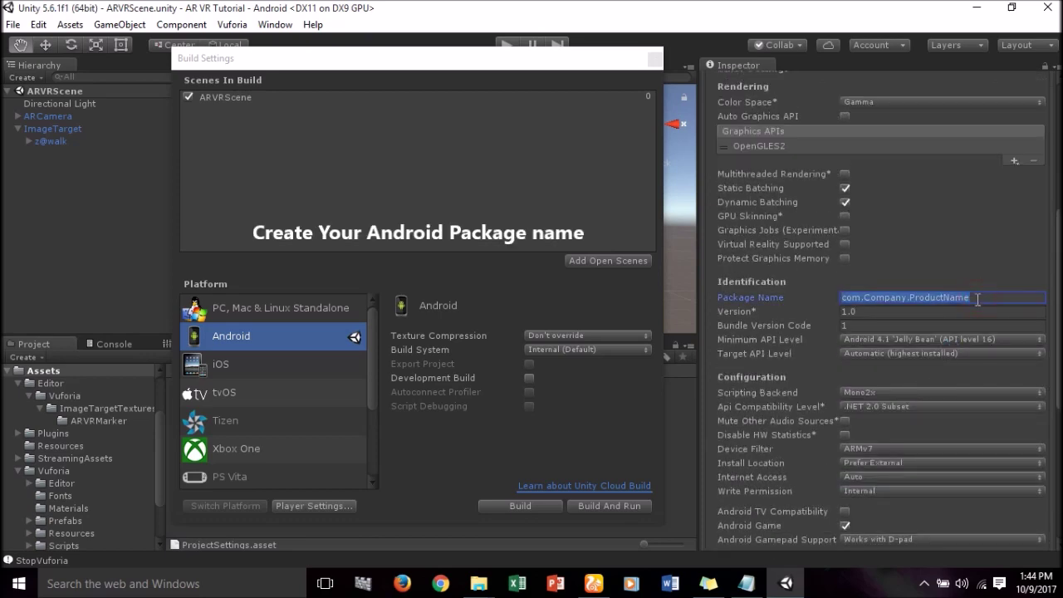
pyautogui.write('com.denys')
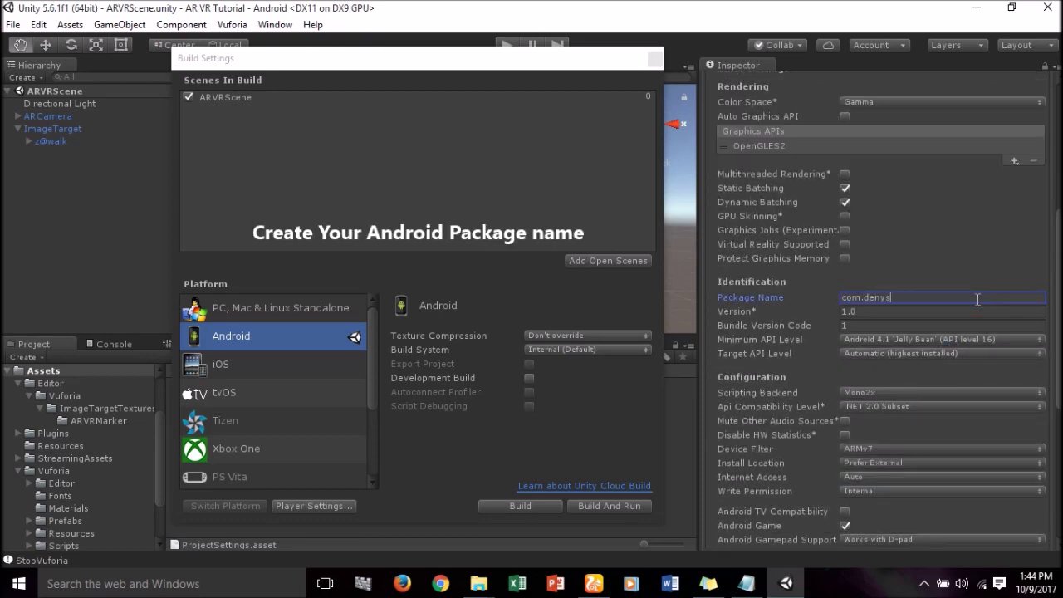
pyautogui.write('.ar')
pyautogui.write('vrt')
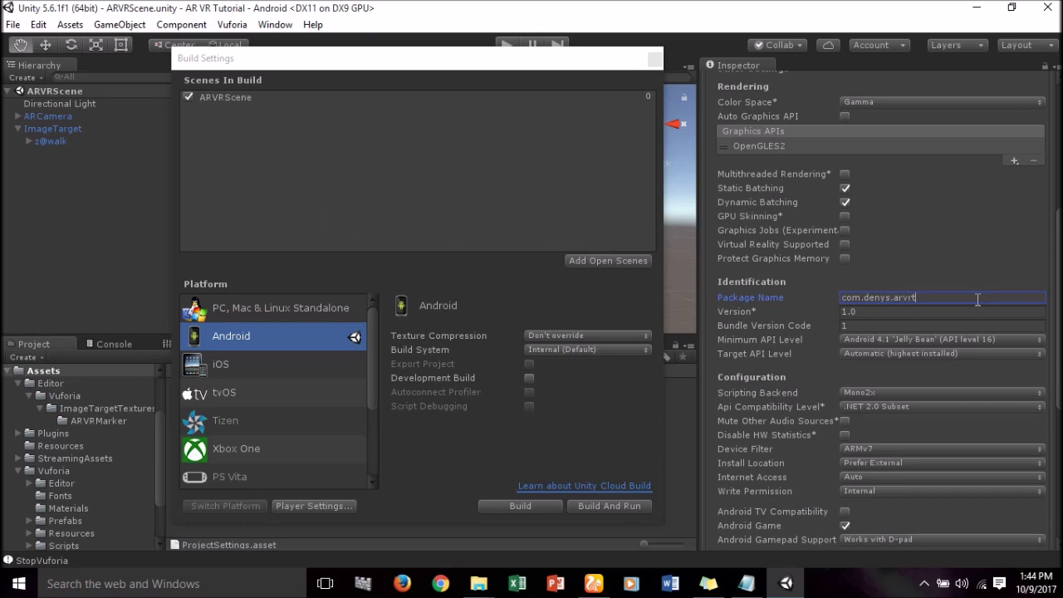
pyautogui.write('utorial')
pyautogui.click(917, 341)
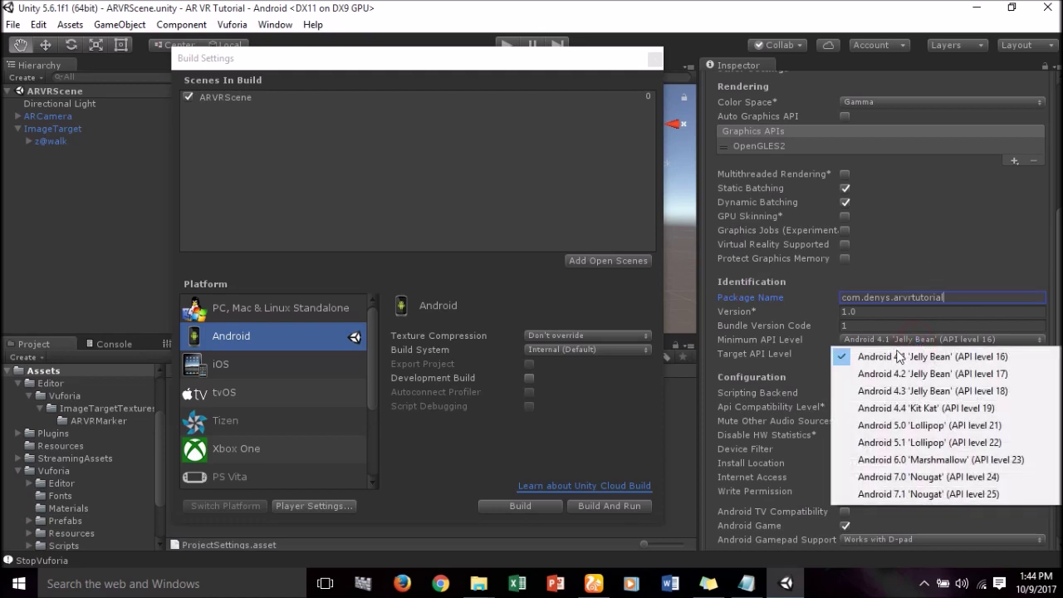
pyautogui.click(932, 350)
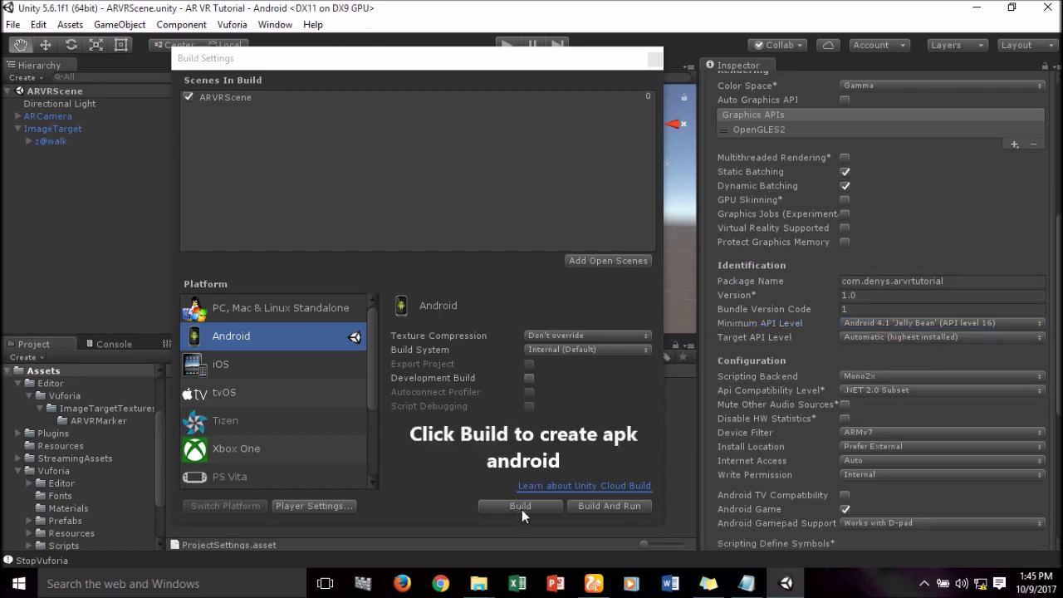
# Build the Android APK as ARVRTutorial.apk in the AR VR Tutorial project folder
pyautogui.click(521, 507)
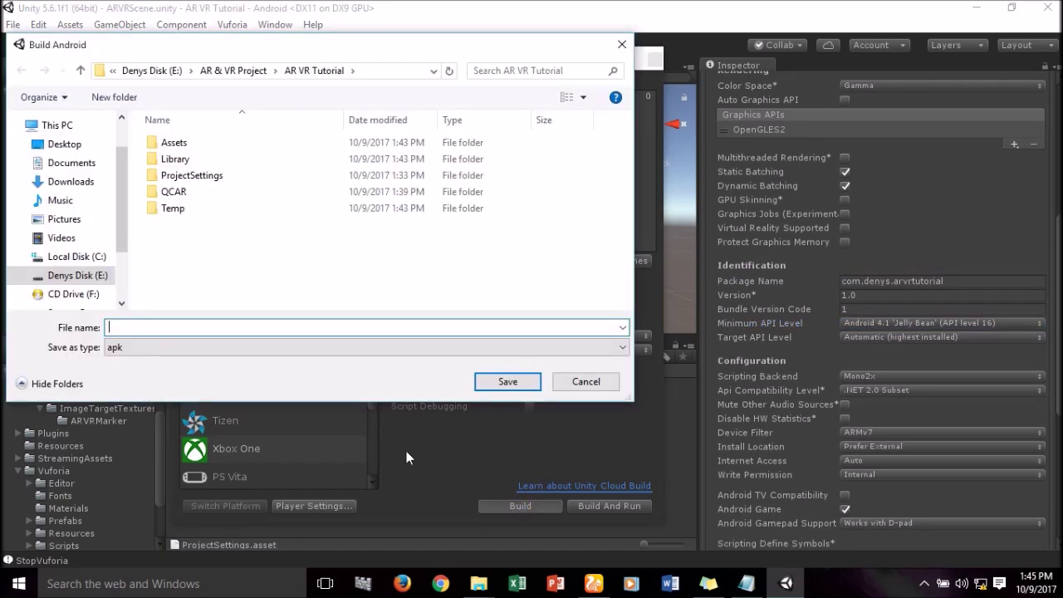
pyautogui.write('ARVRTutorial')
pyautogui.click(509, 388)
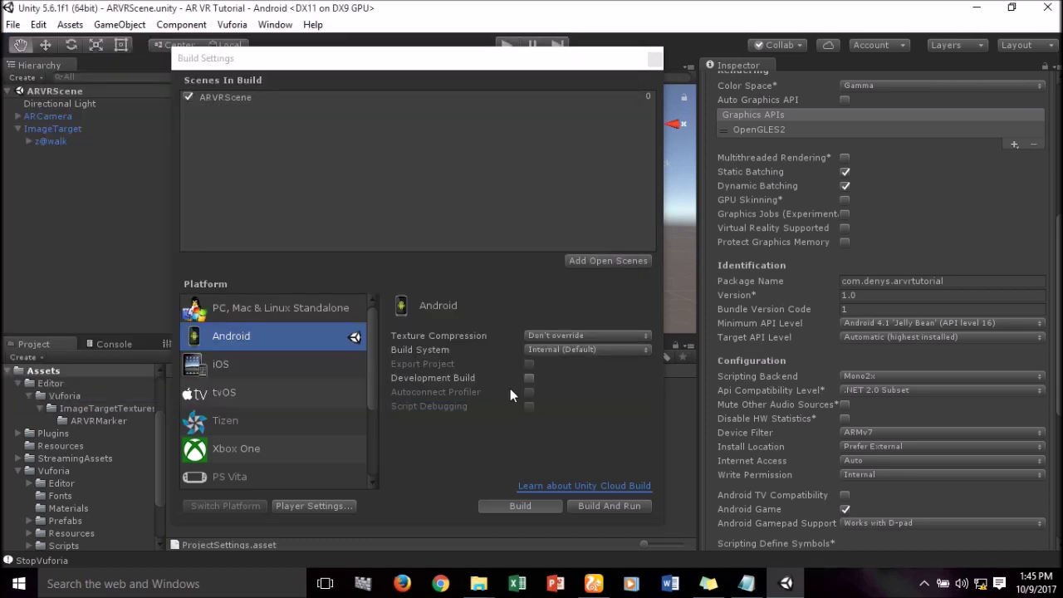